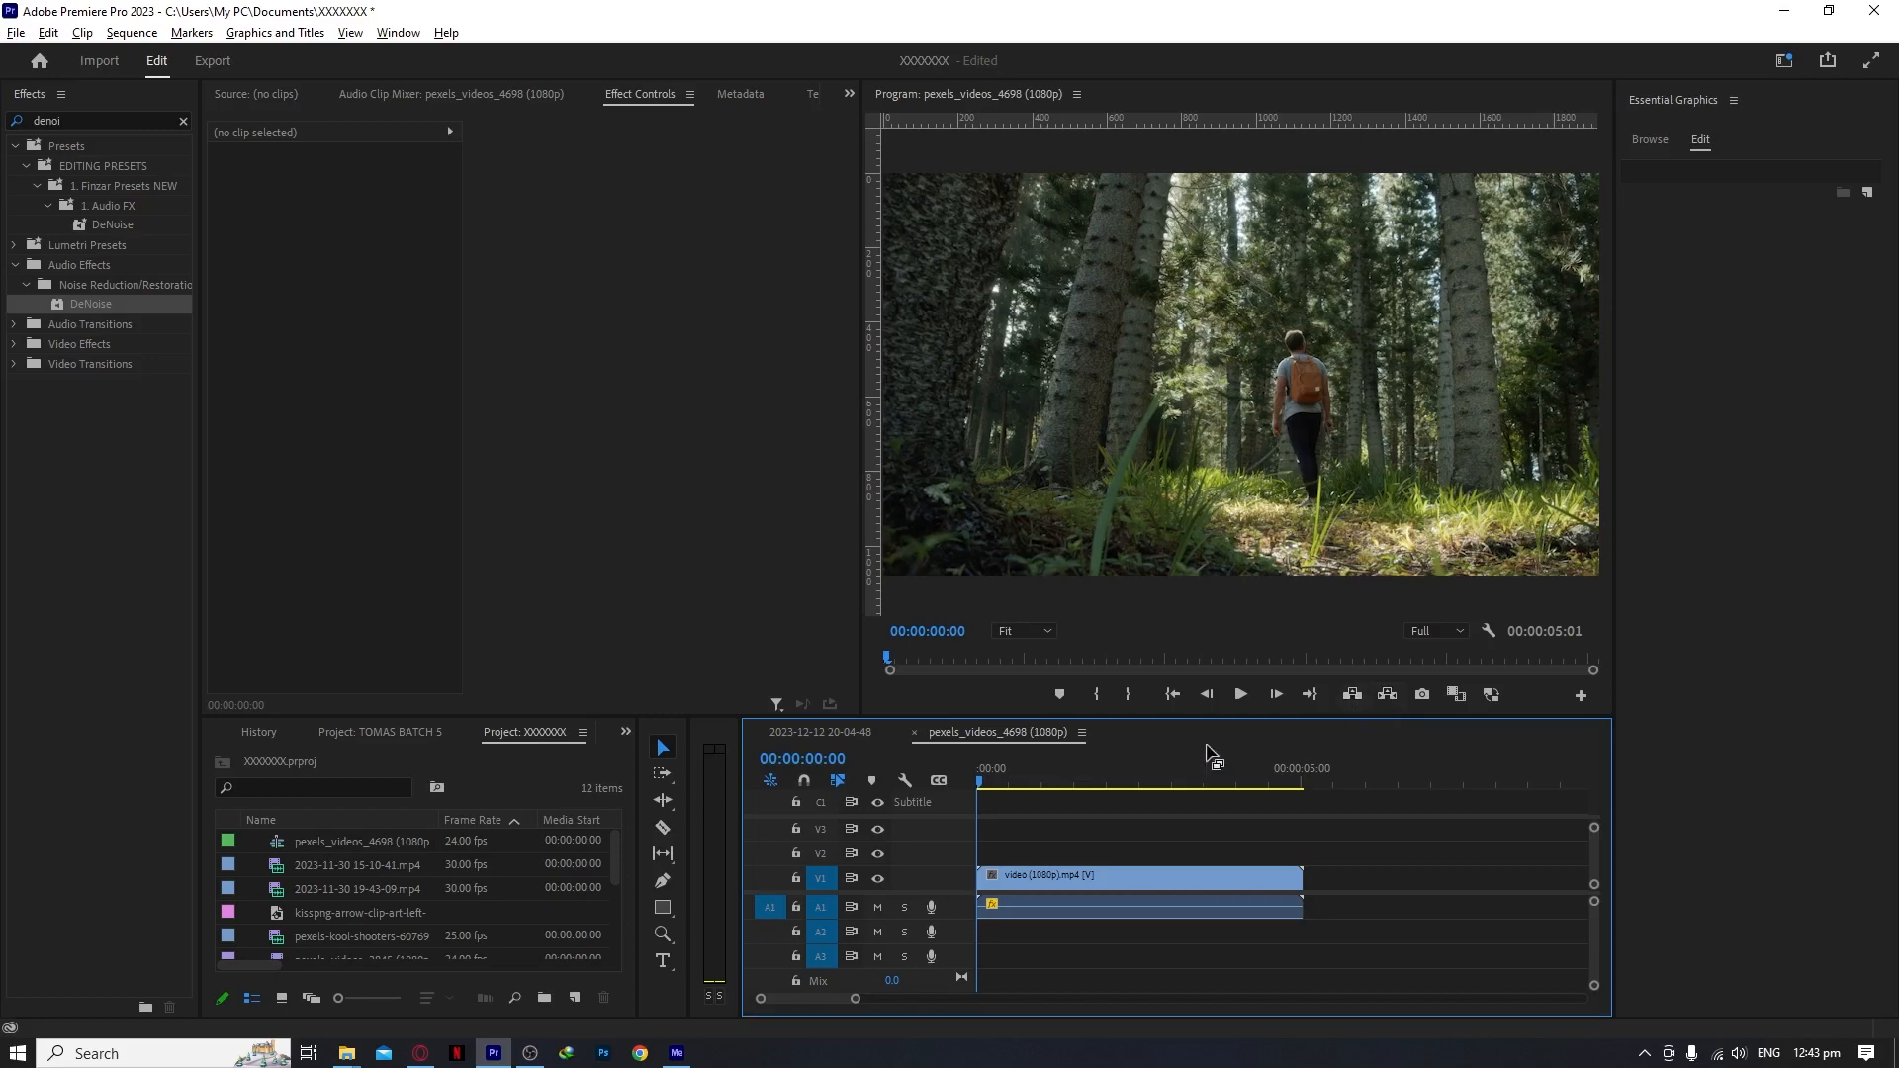
- Add a text layer reading FOREST over the forest video at the start of the sequence
click(983, 788)
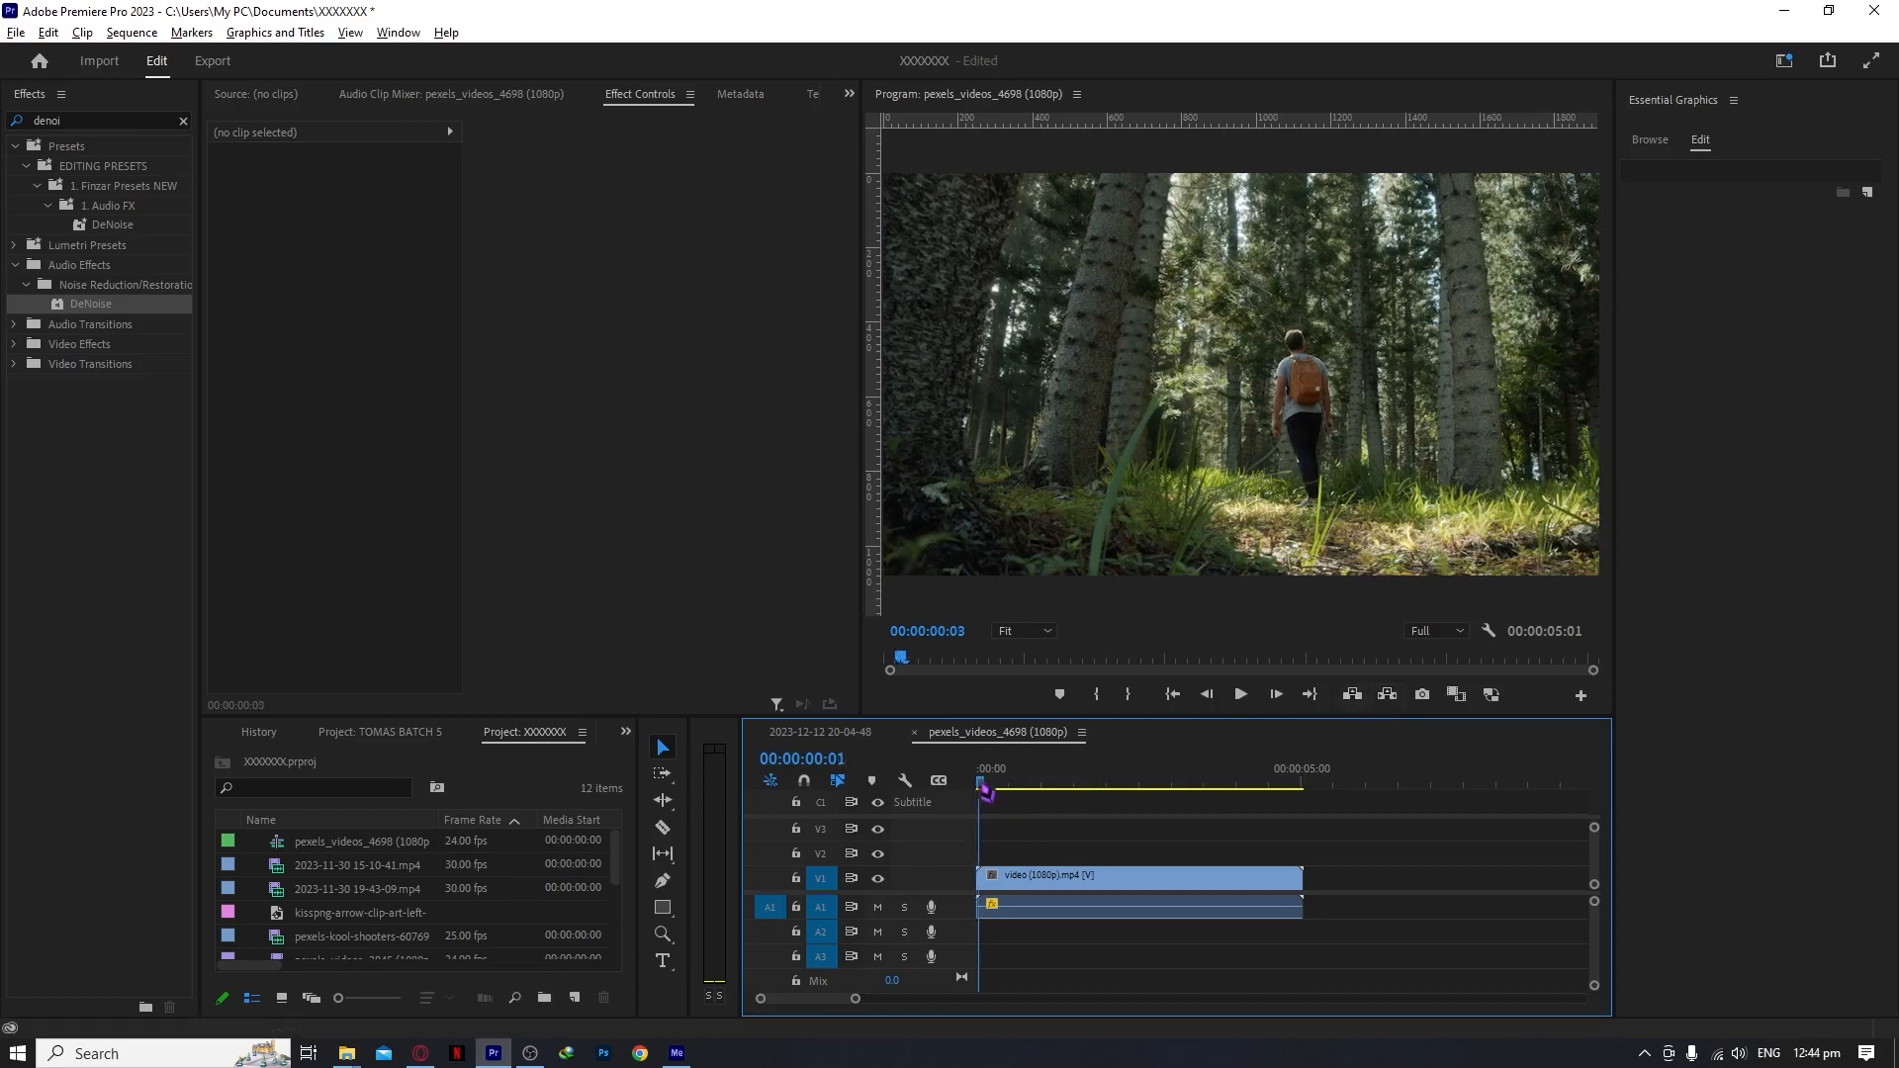
drag(981, 786, 936, 784)
key(t)
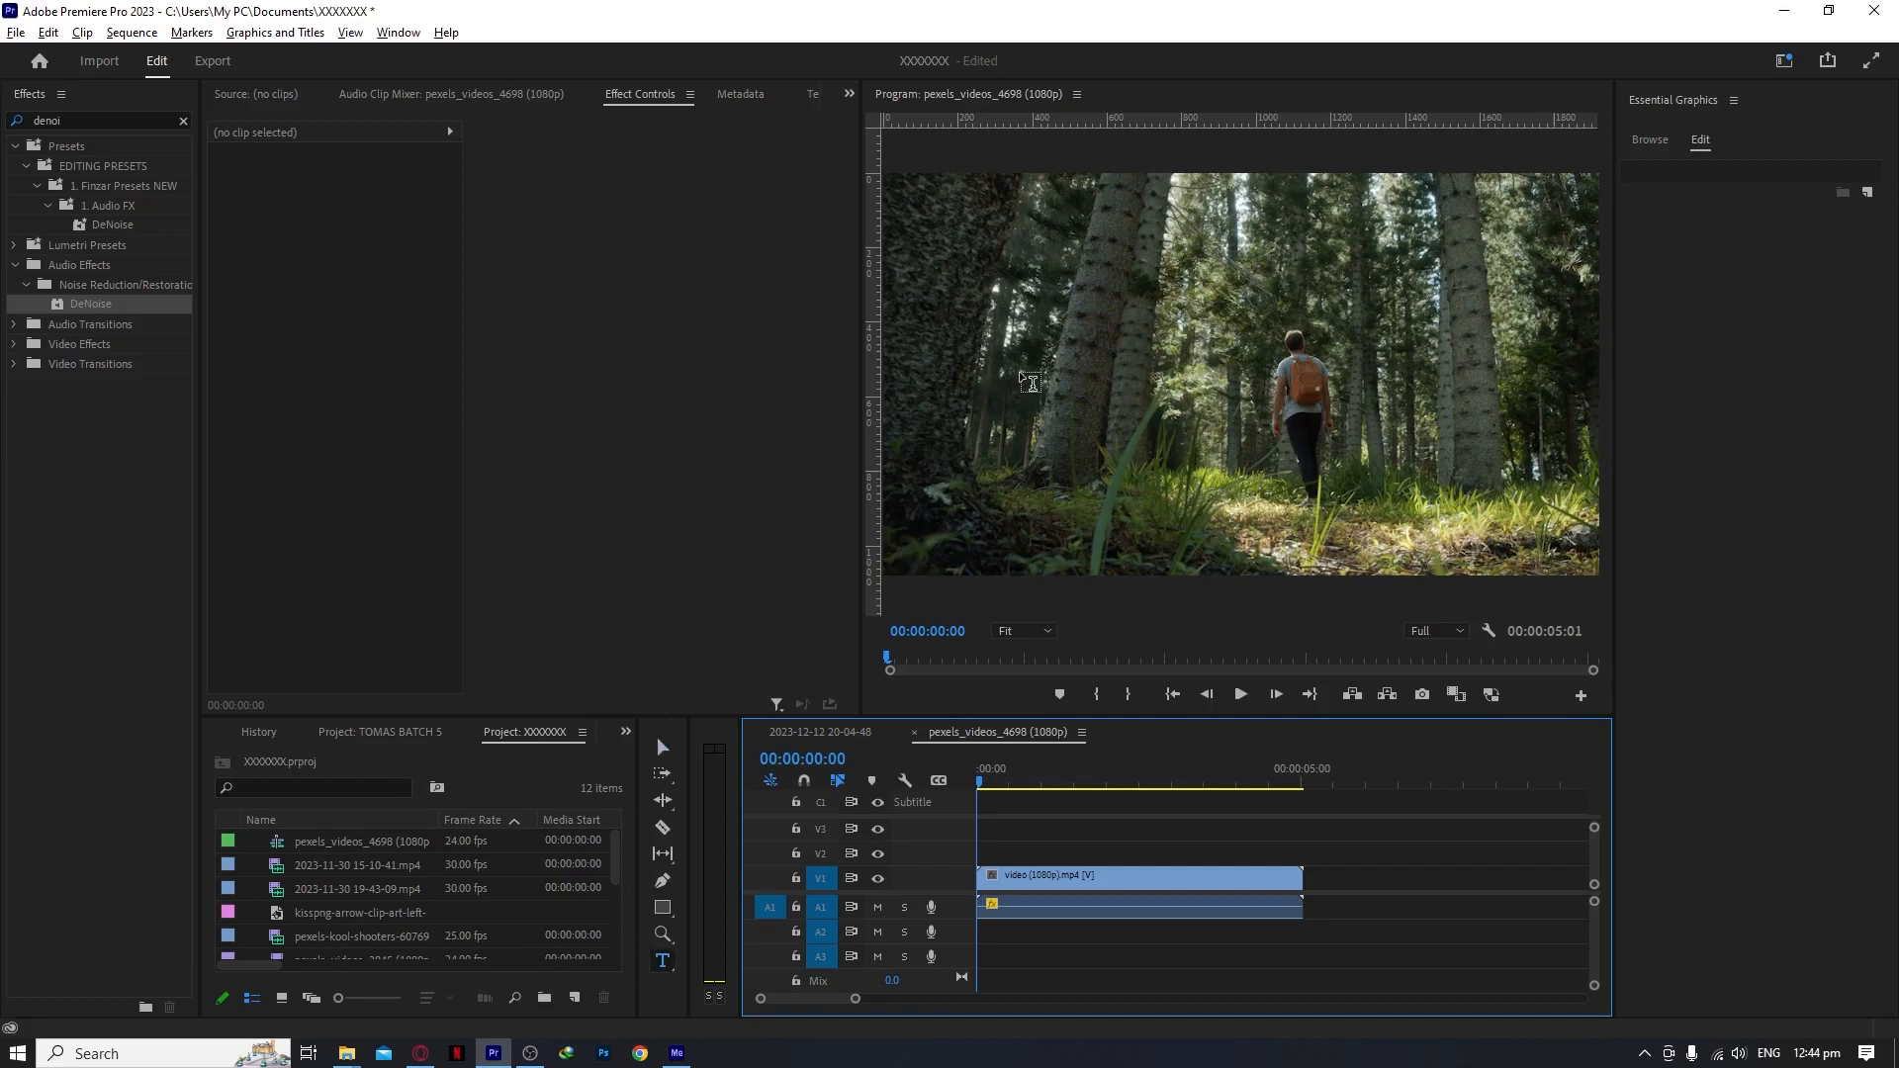
click(1017, 368)
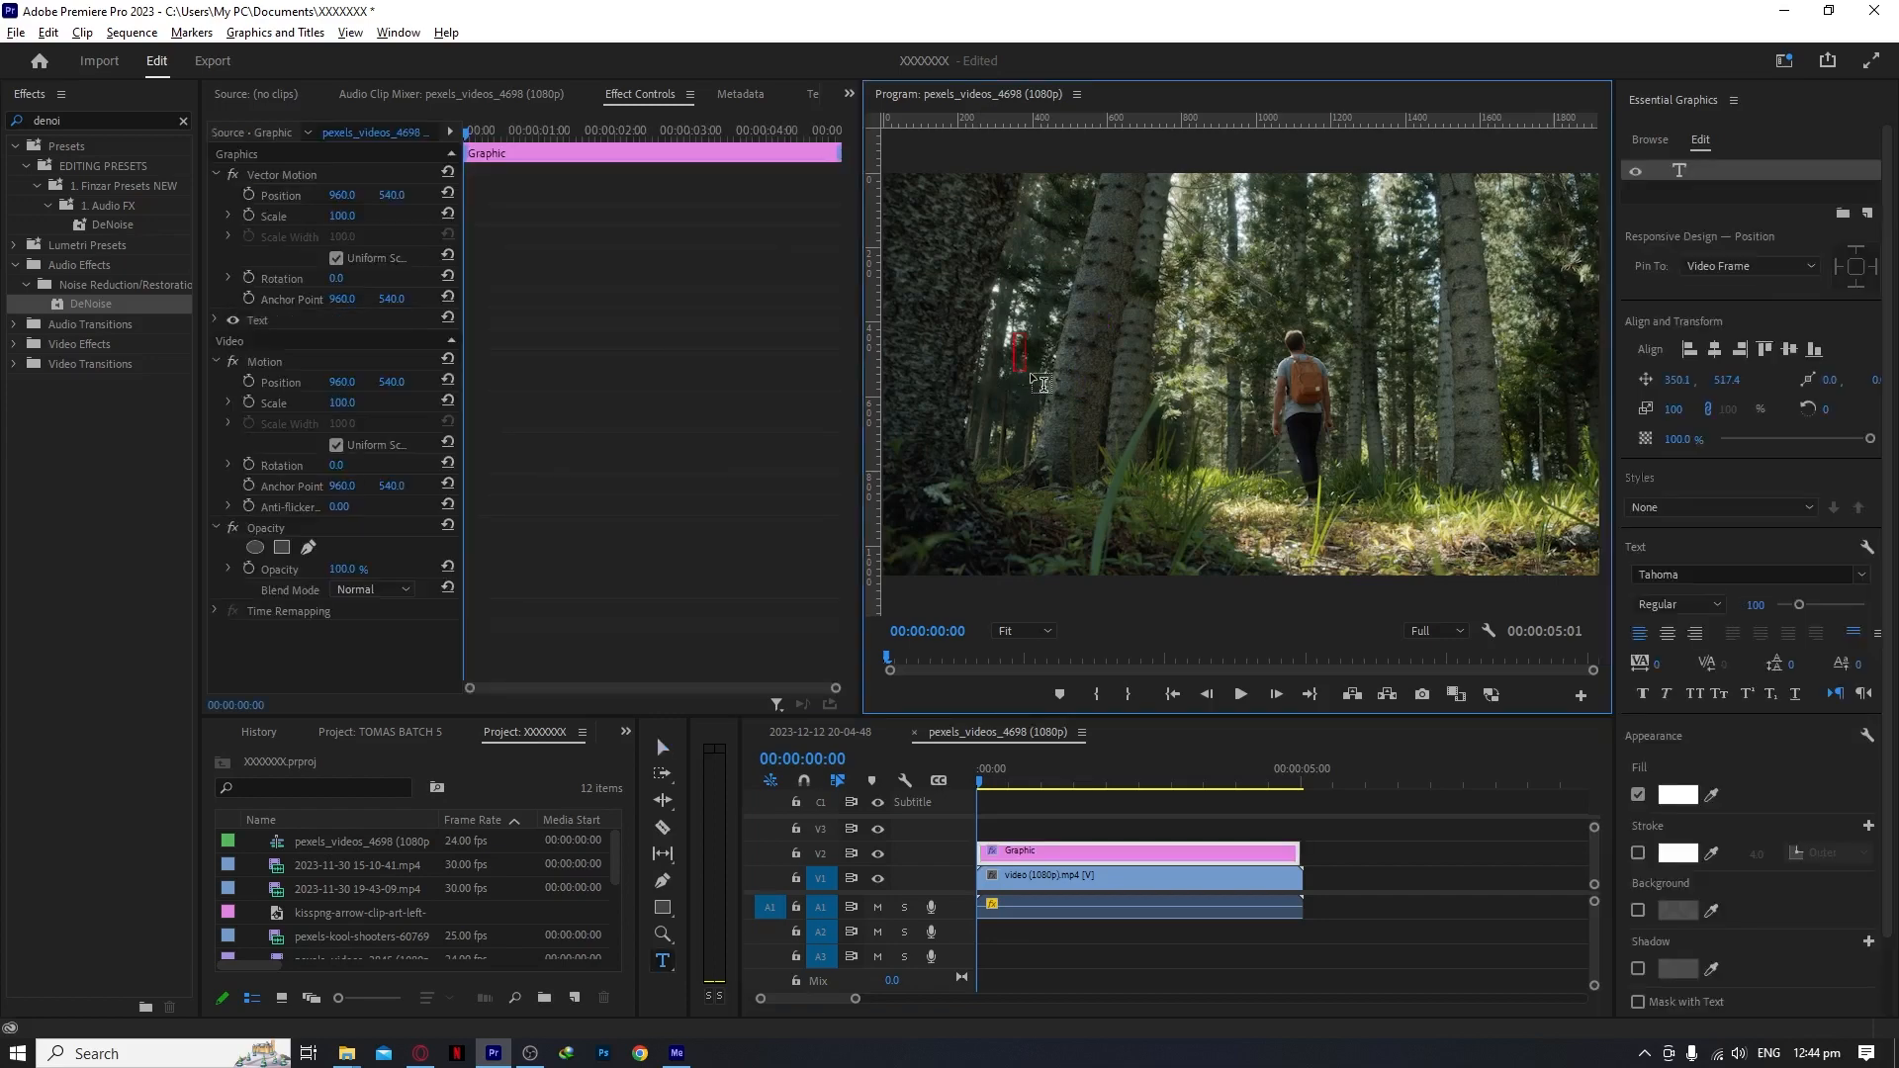
text(FOREST)
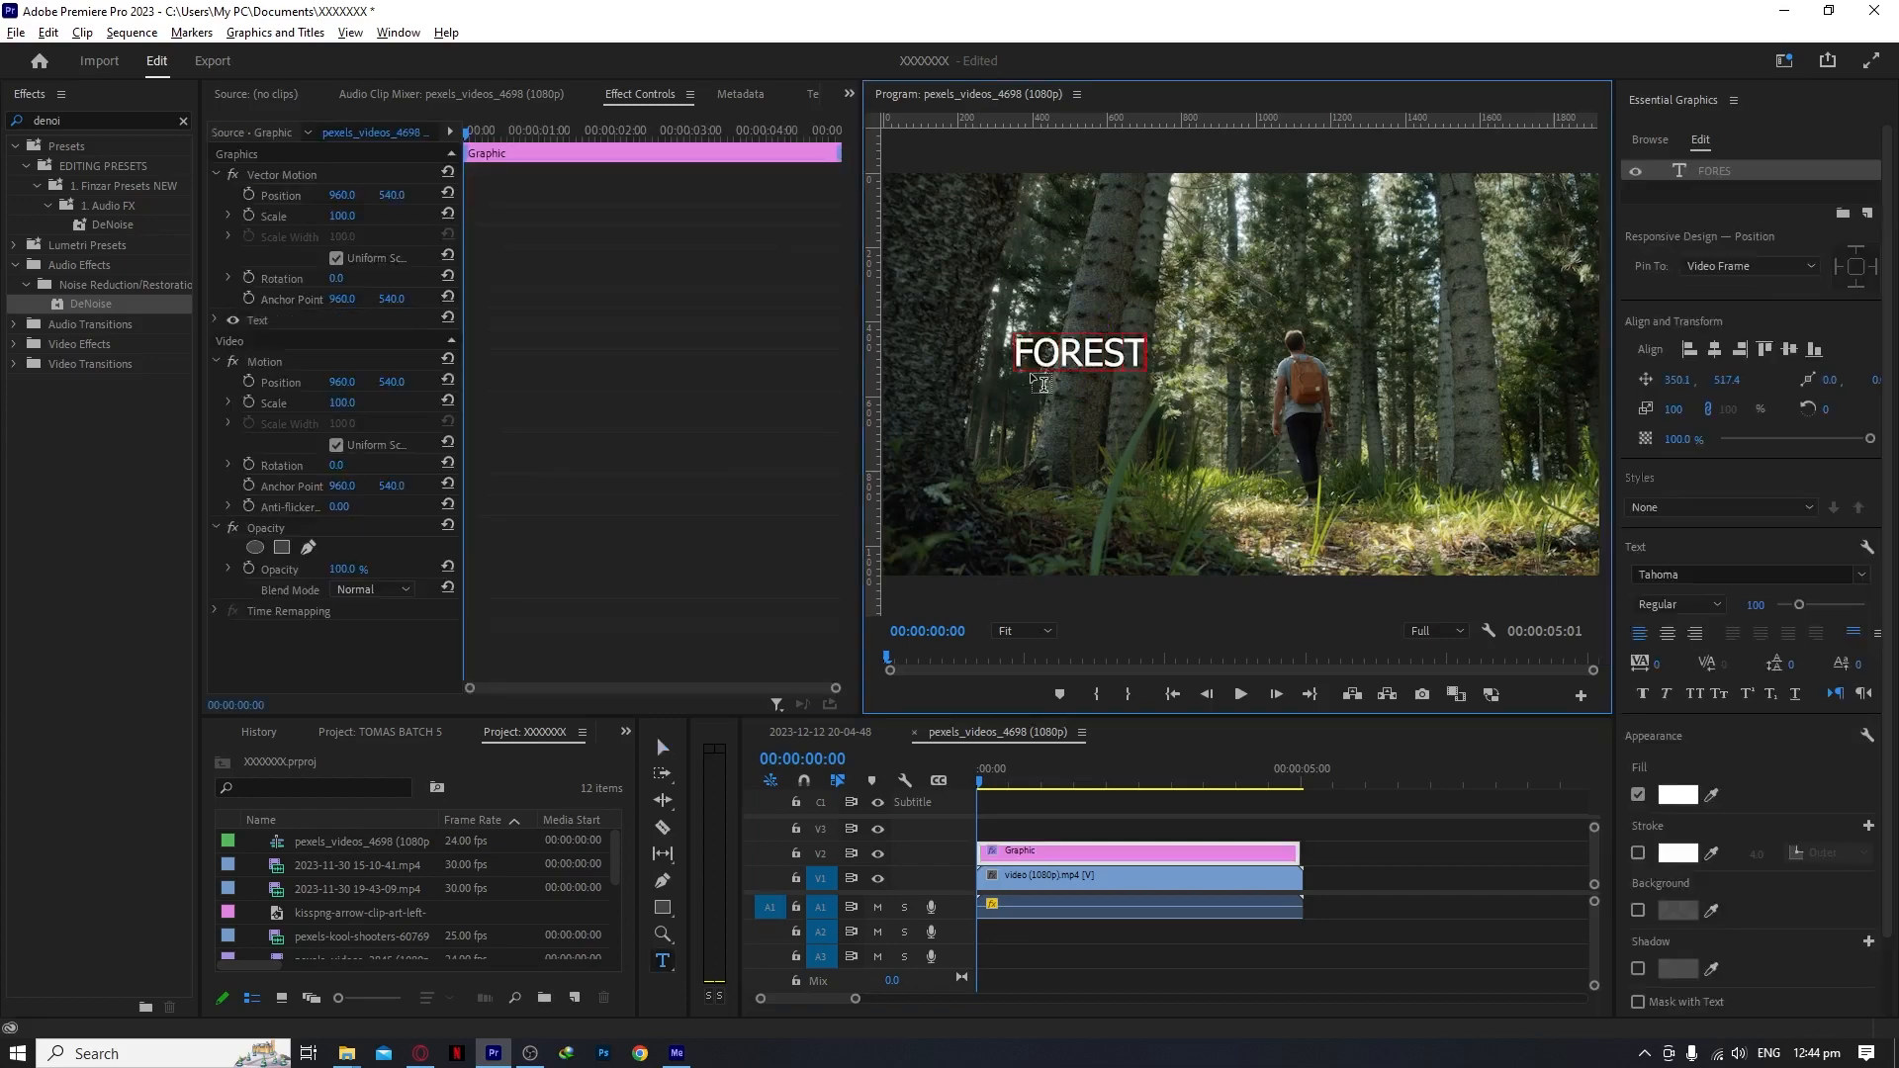
click(1025, 851)
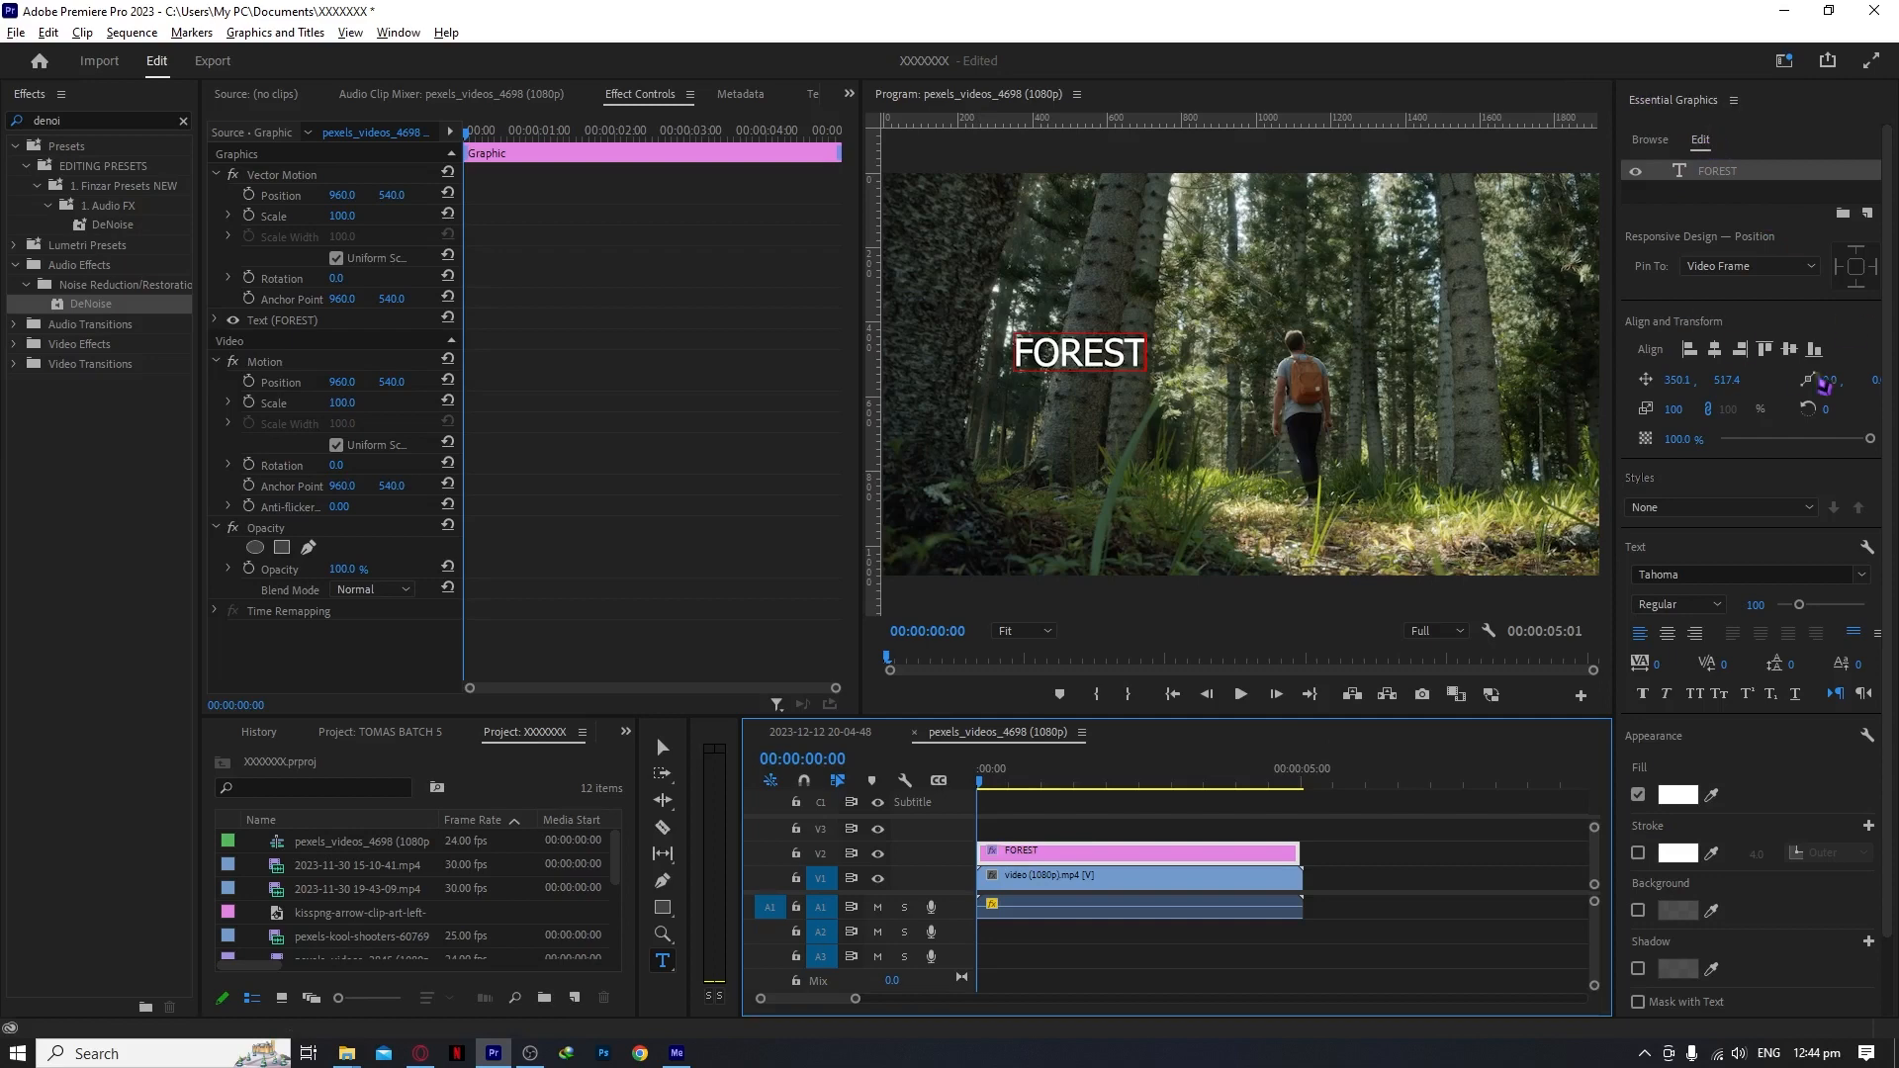
- Center the FOREST text vertically and horizontally in the video frame
click(400, 38)
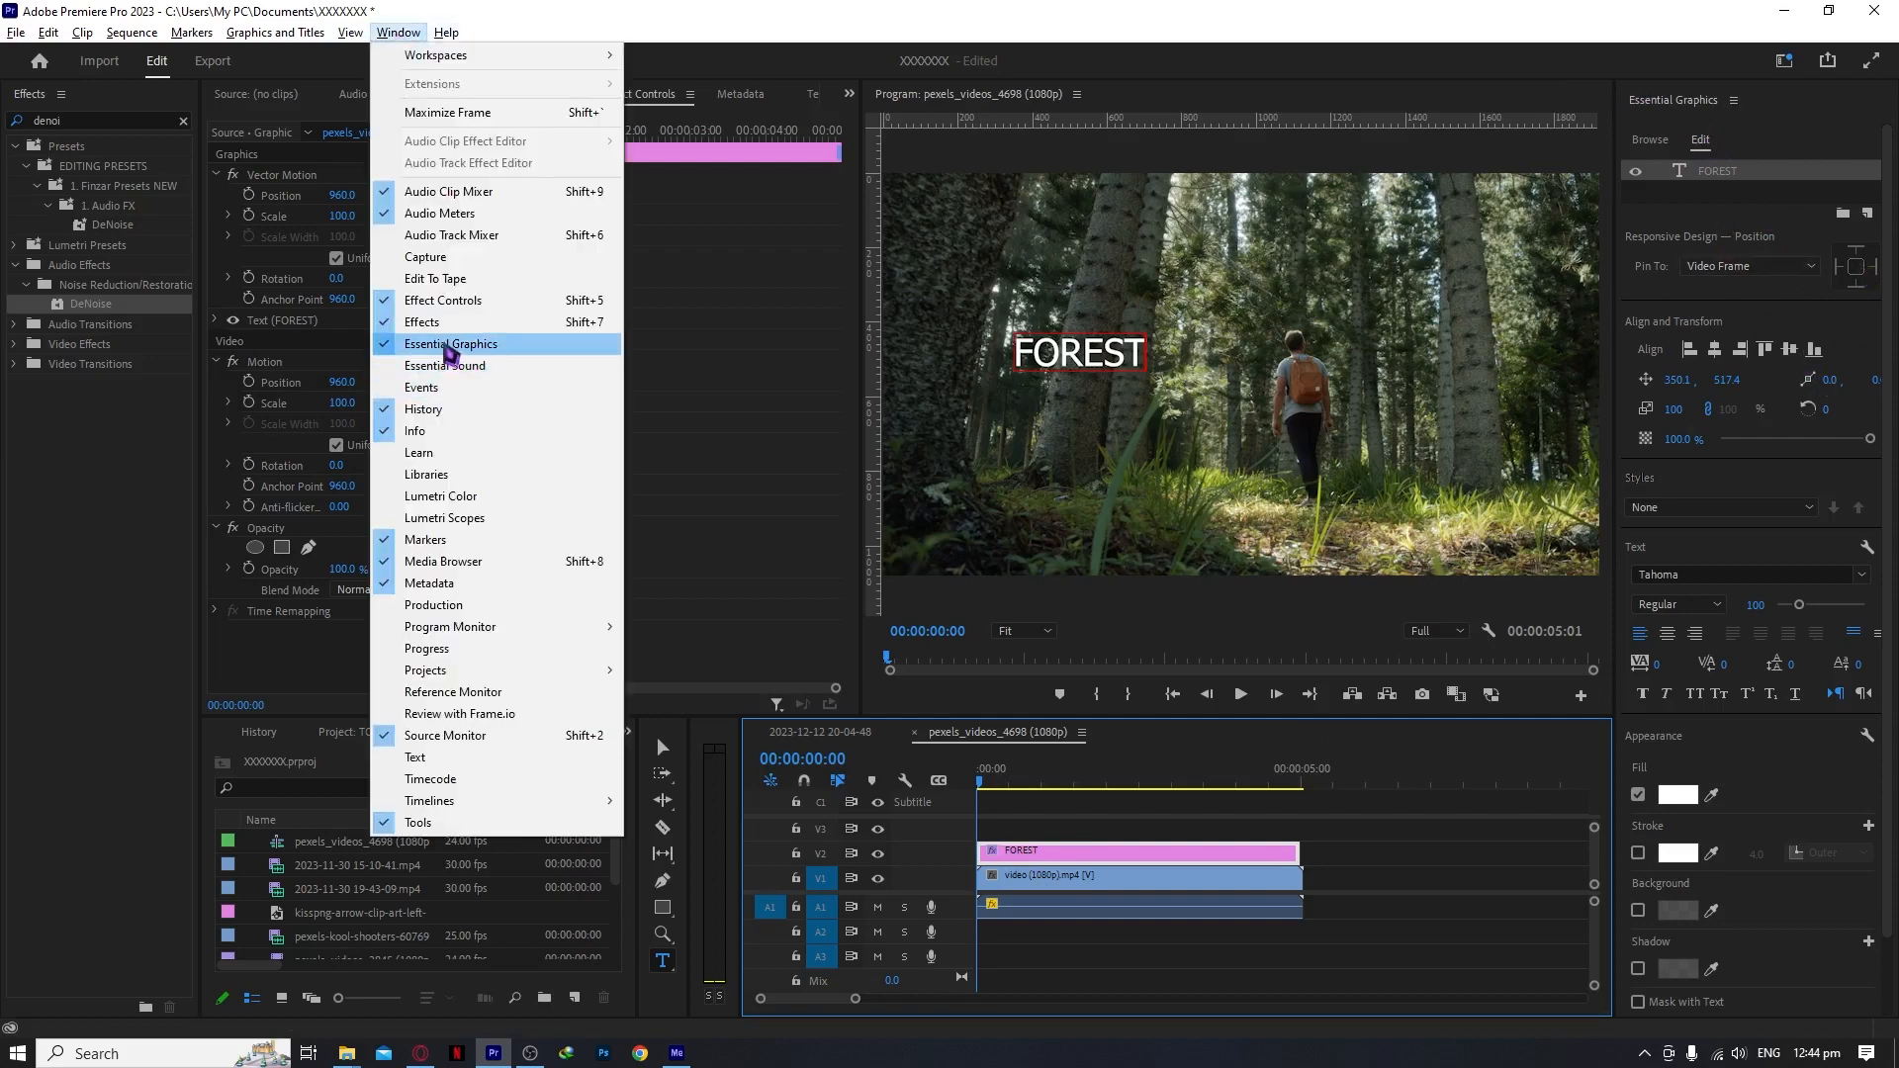
click(1809, 126)
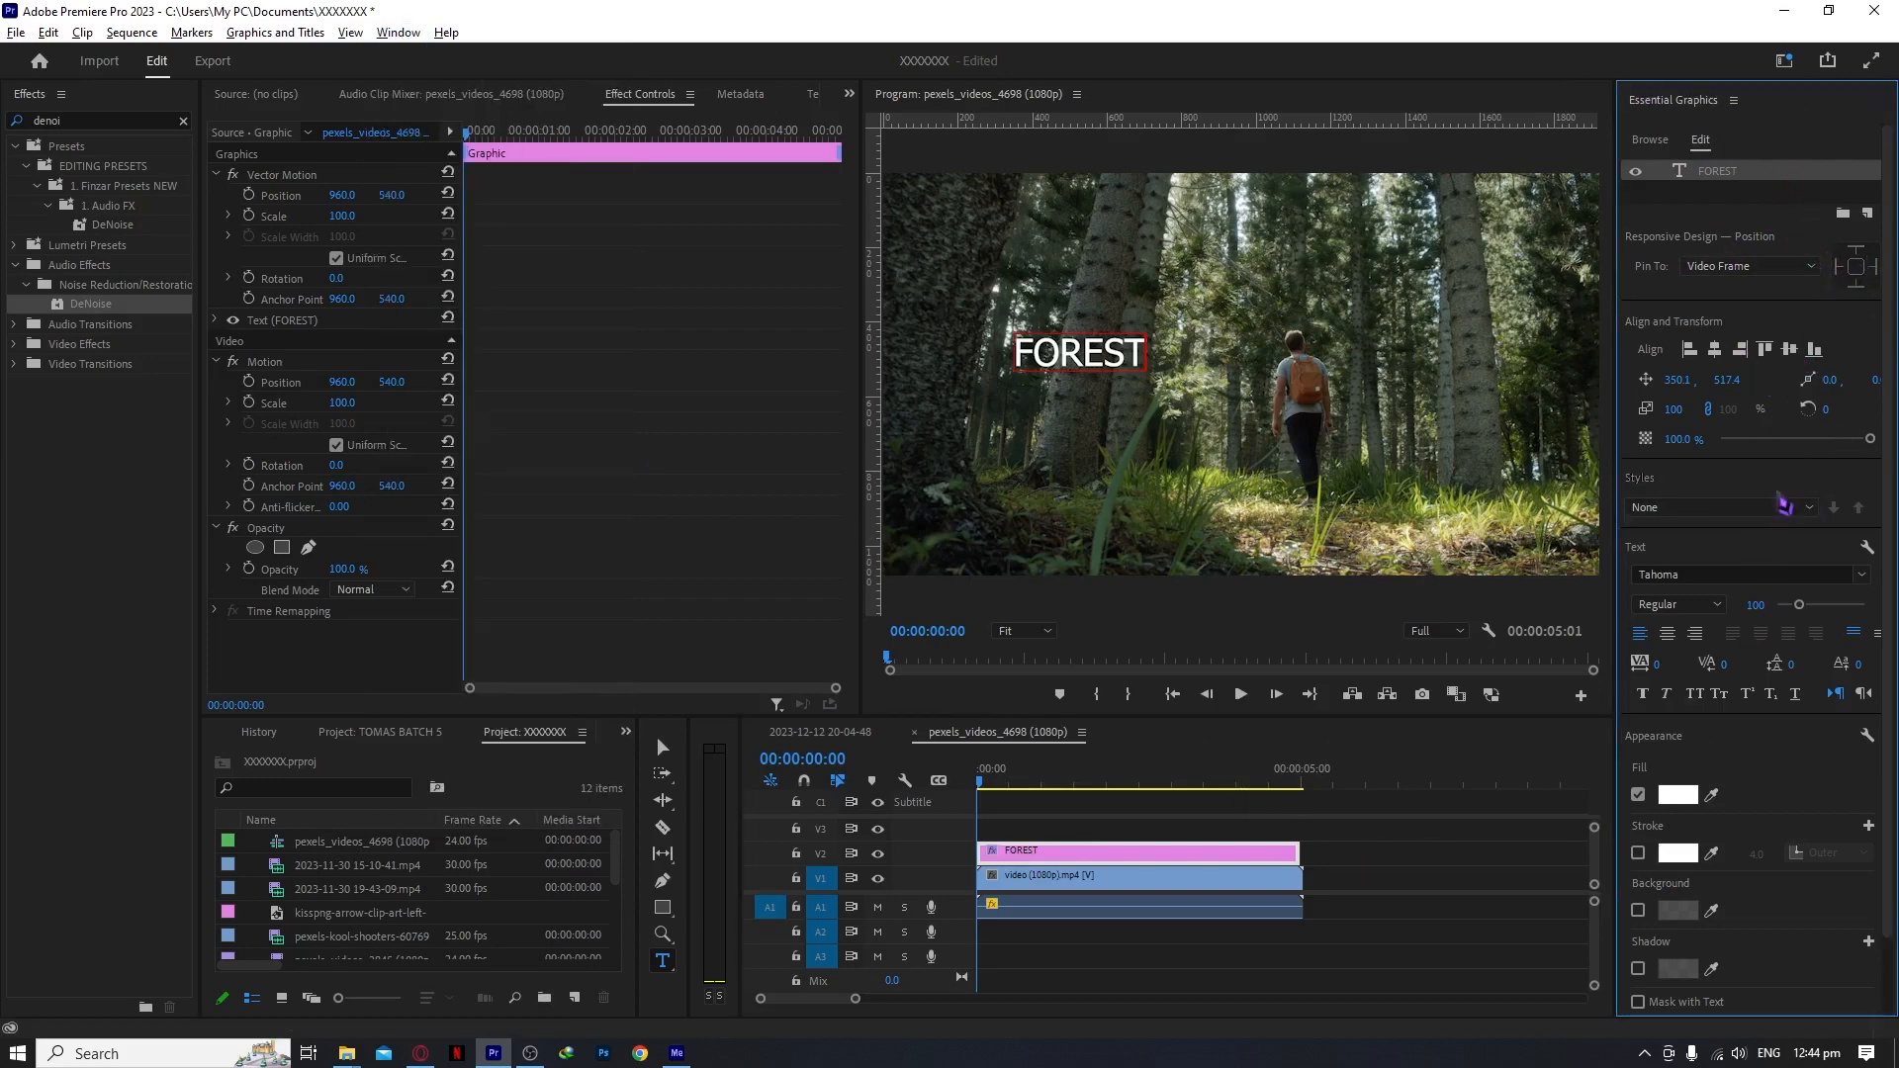
click(1790, 351)
click(1714, 352)
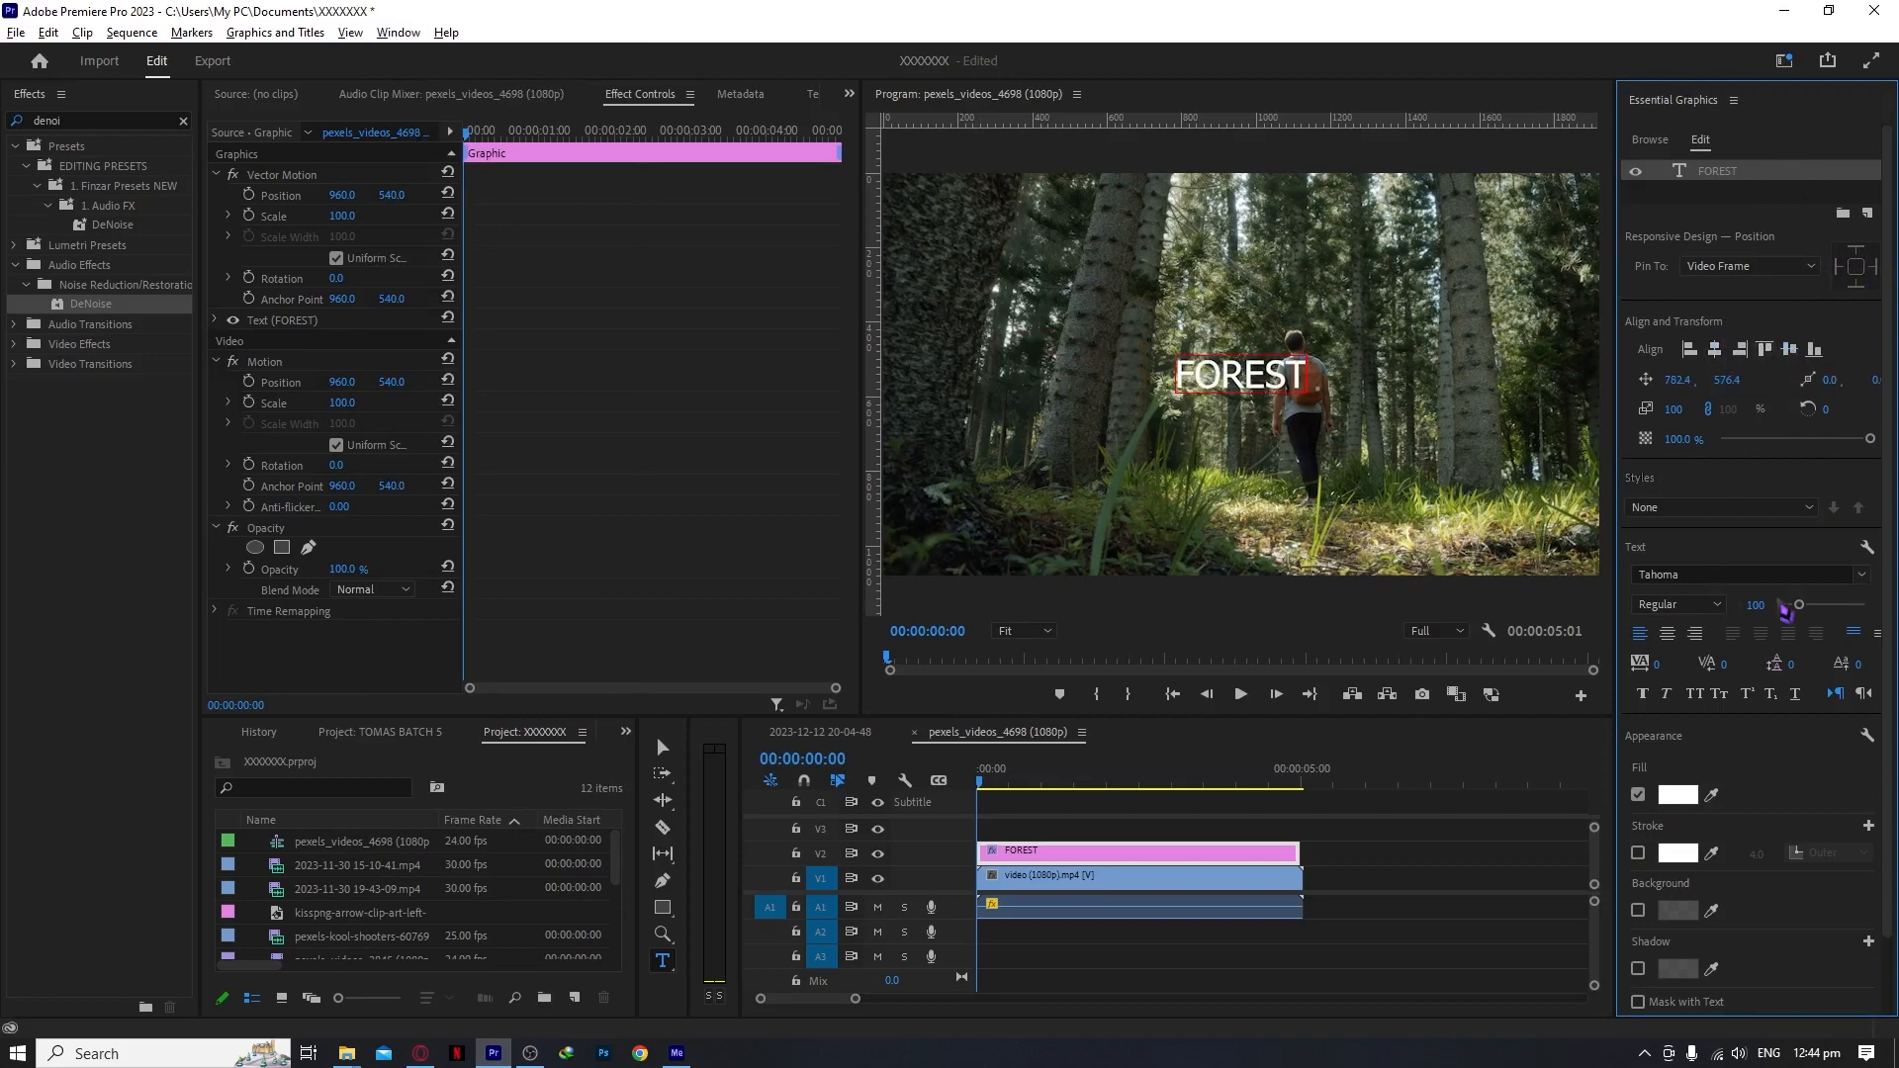
- Set the FOREST text's font size to 201 and its style to Tahoma Bold
drag(1802, 615, 1840, 615)
double_click(1747, 179)
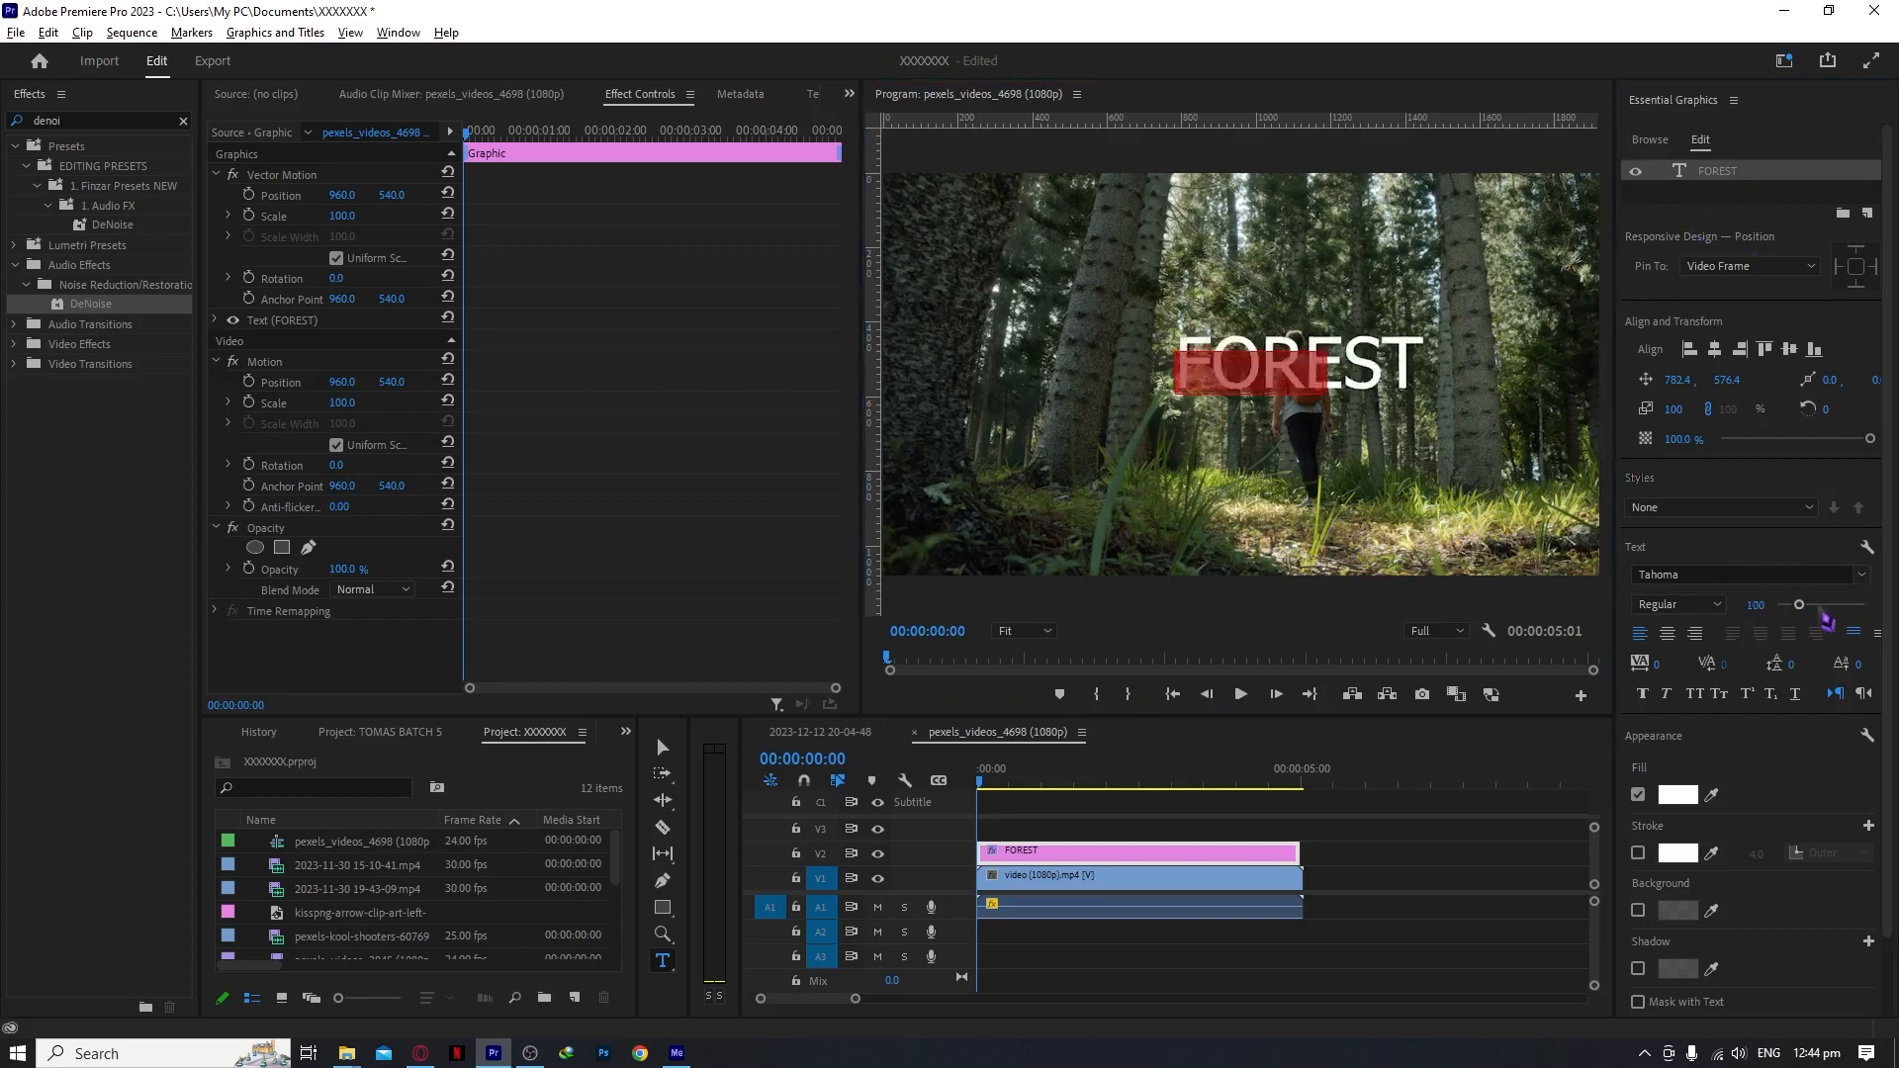
click(1862, 575)
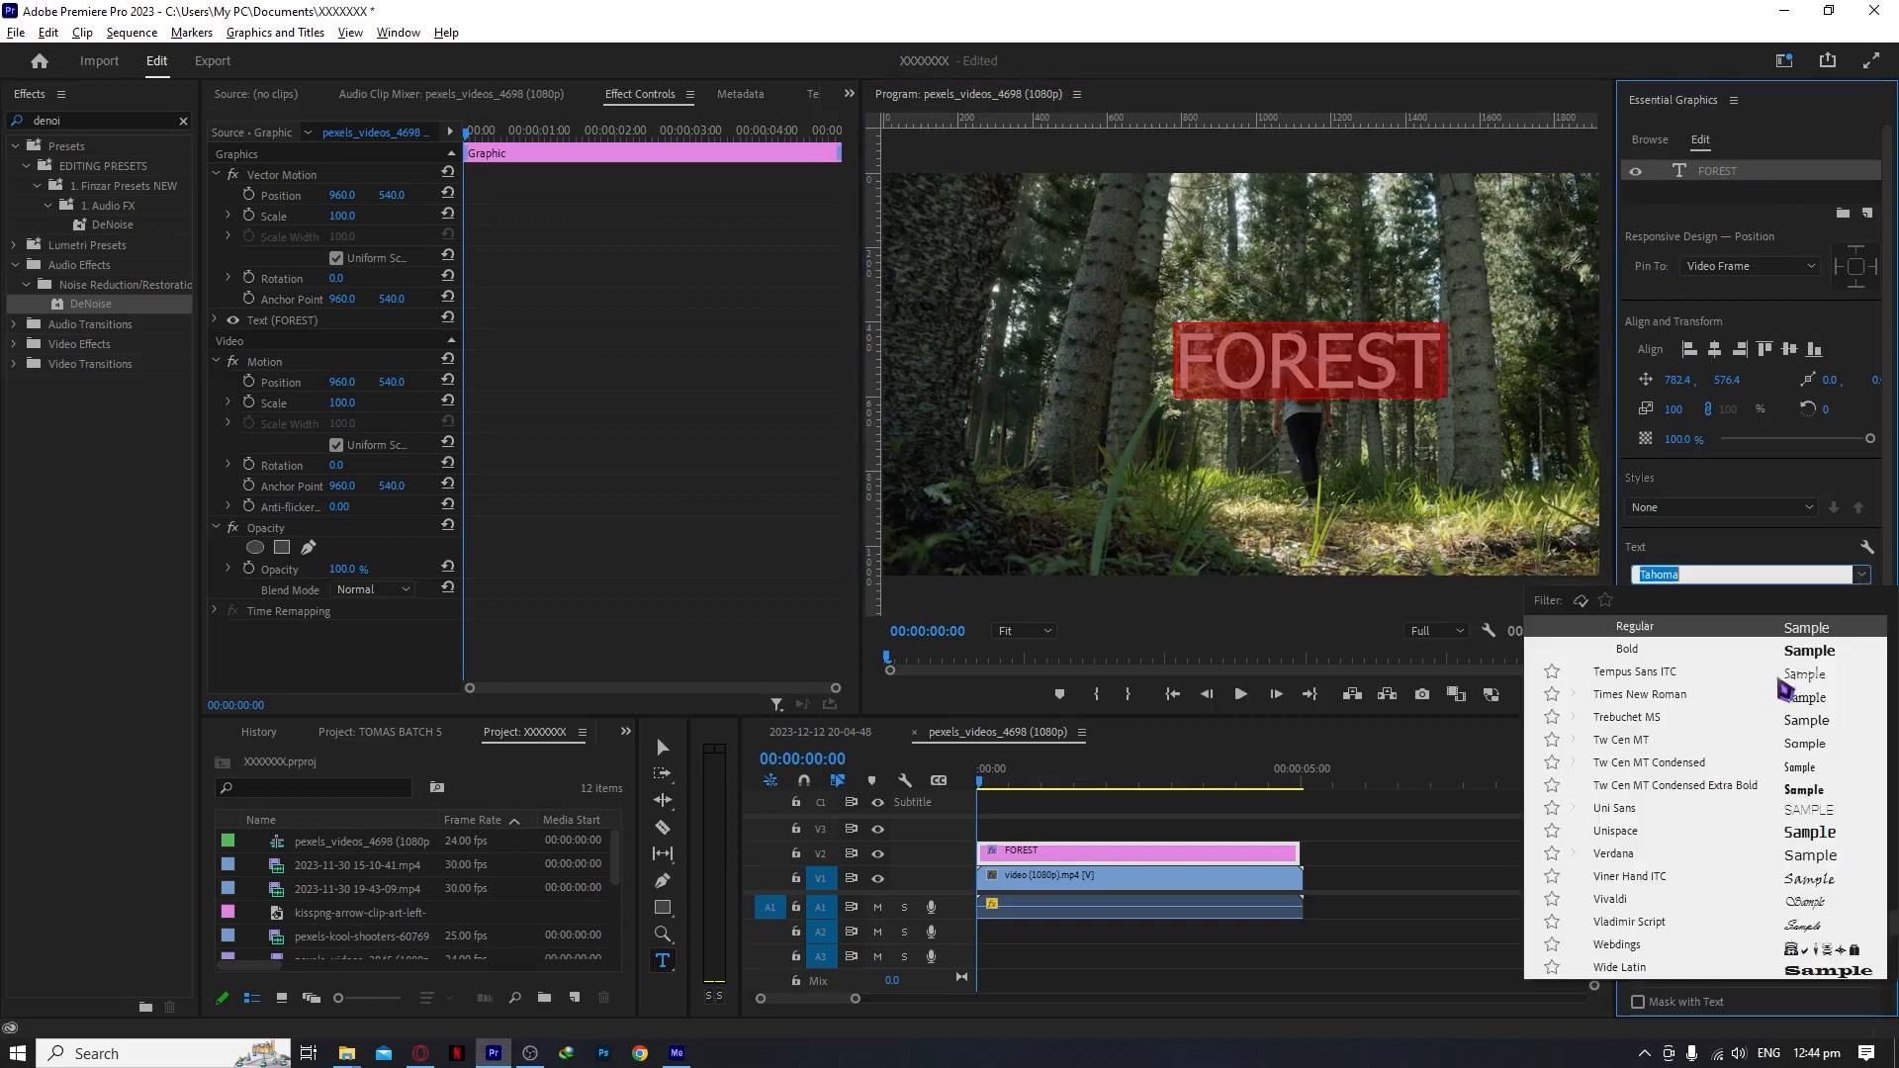
click(1789, 650)
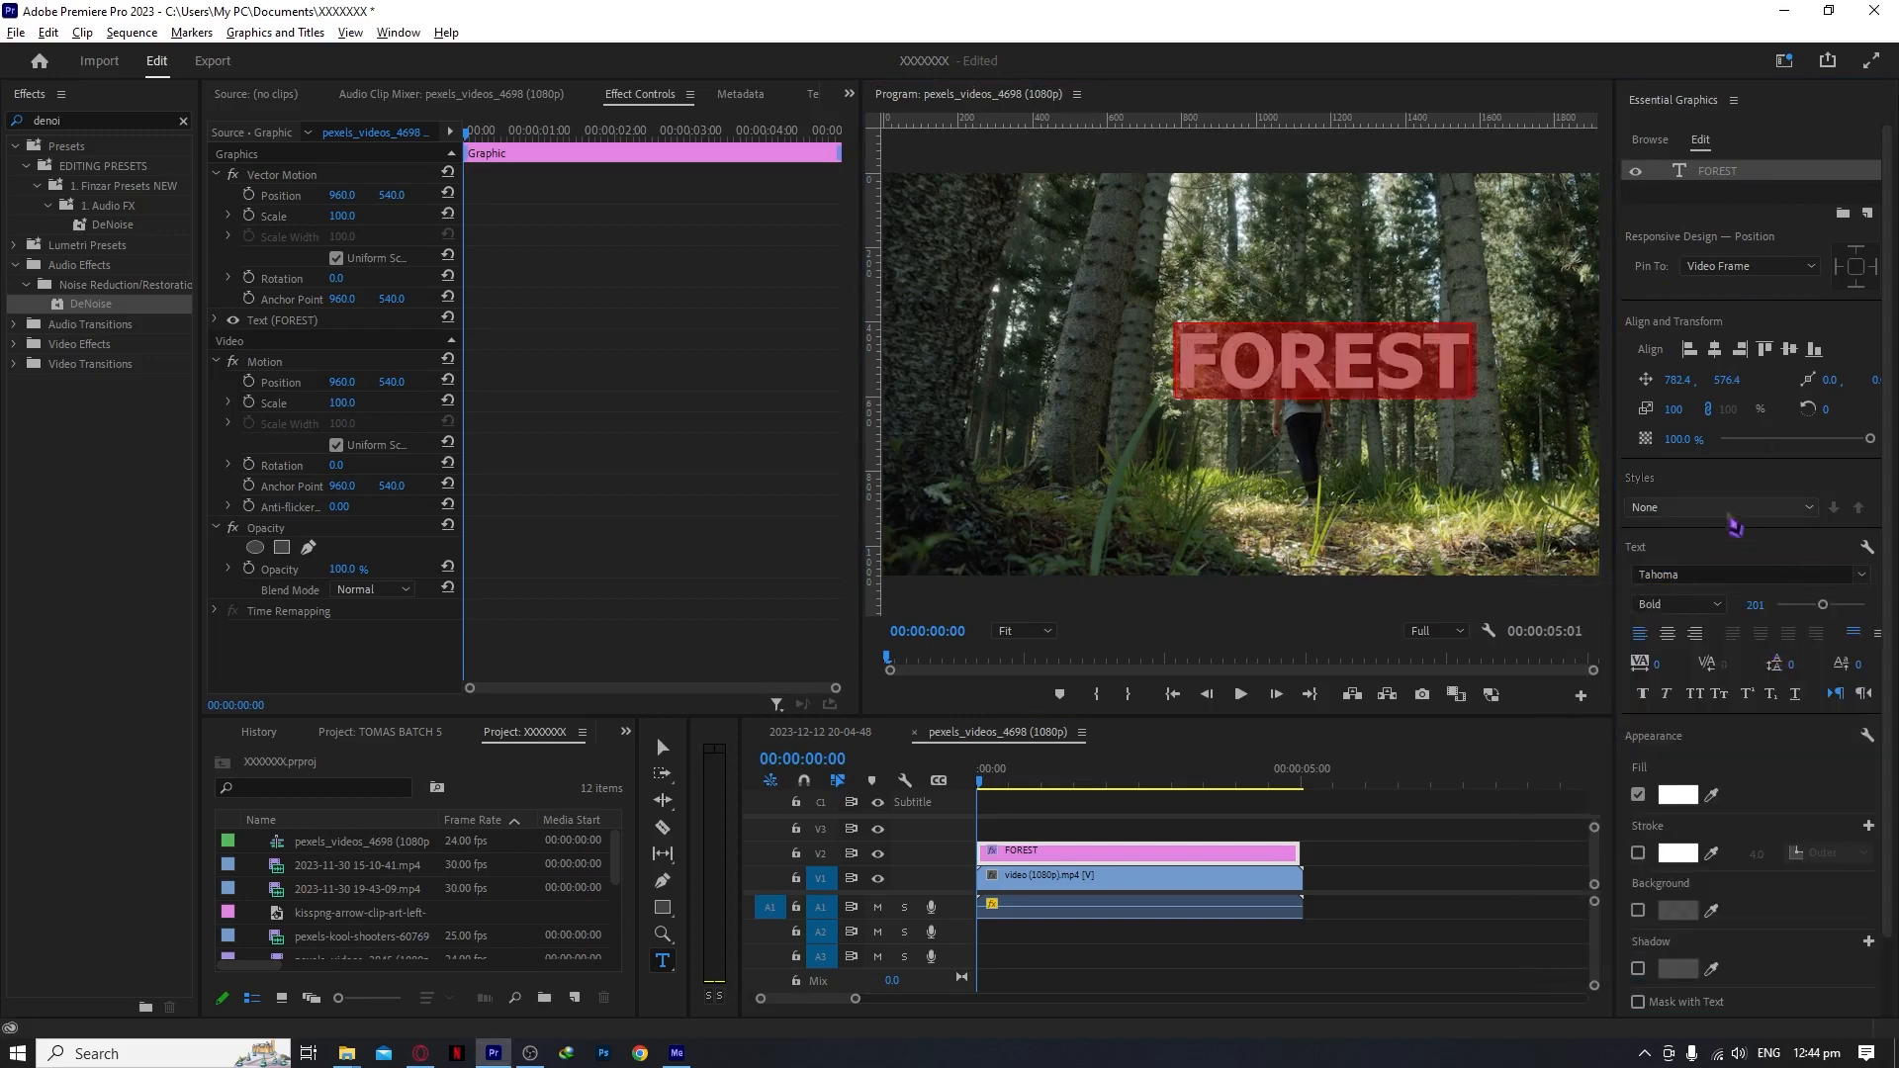
- Realign the enlarged bold FOREST text to the horizontal and vertical center of the frame, then deselect it
click(1715, 349)
click(1790, 351)
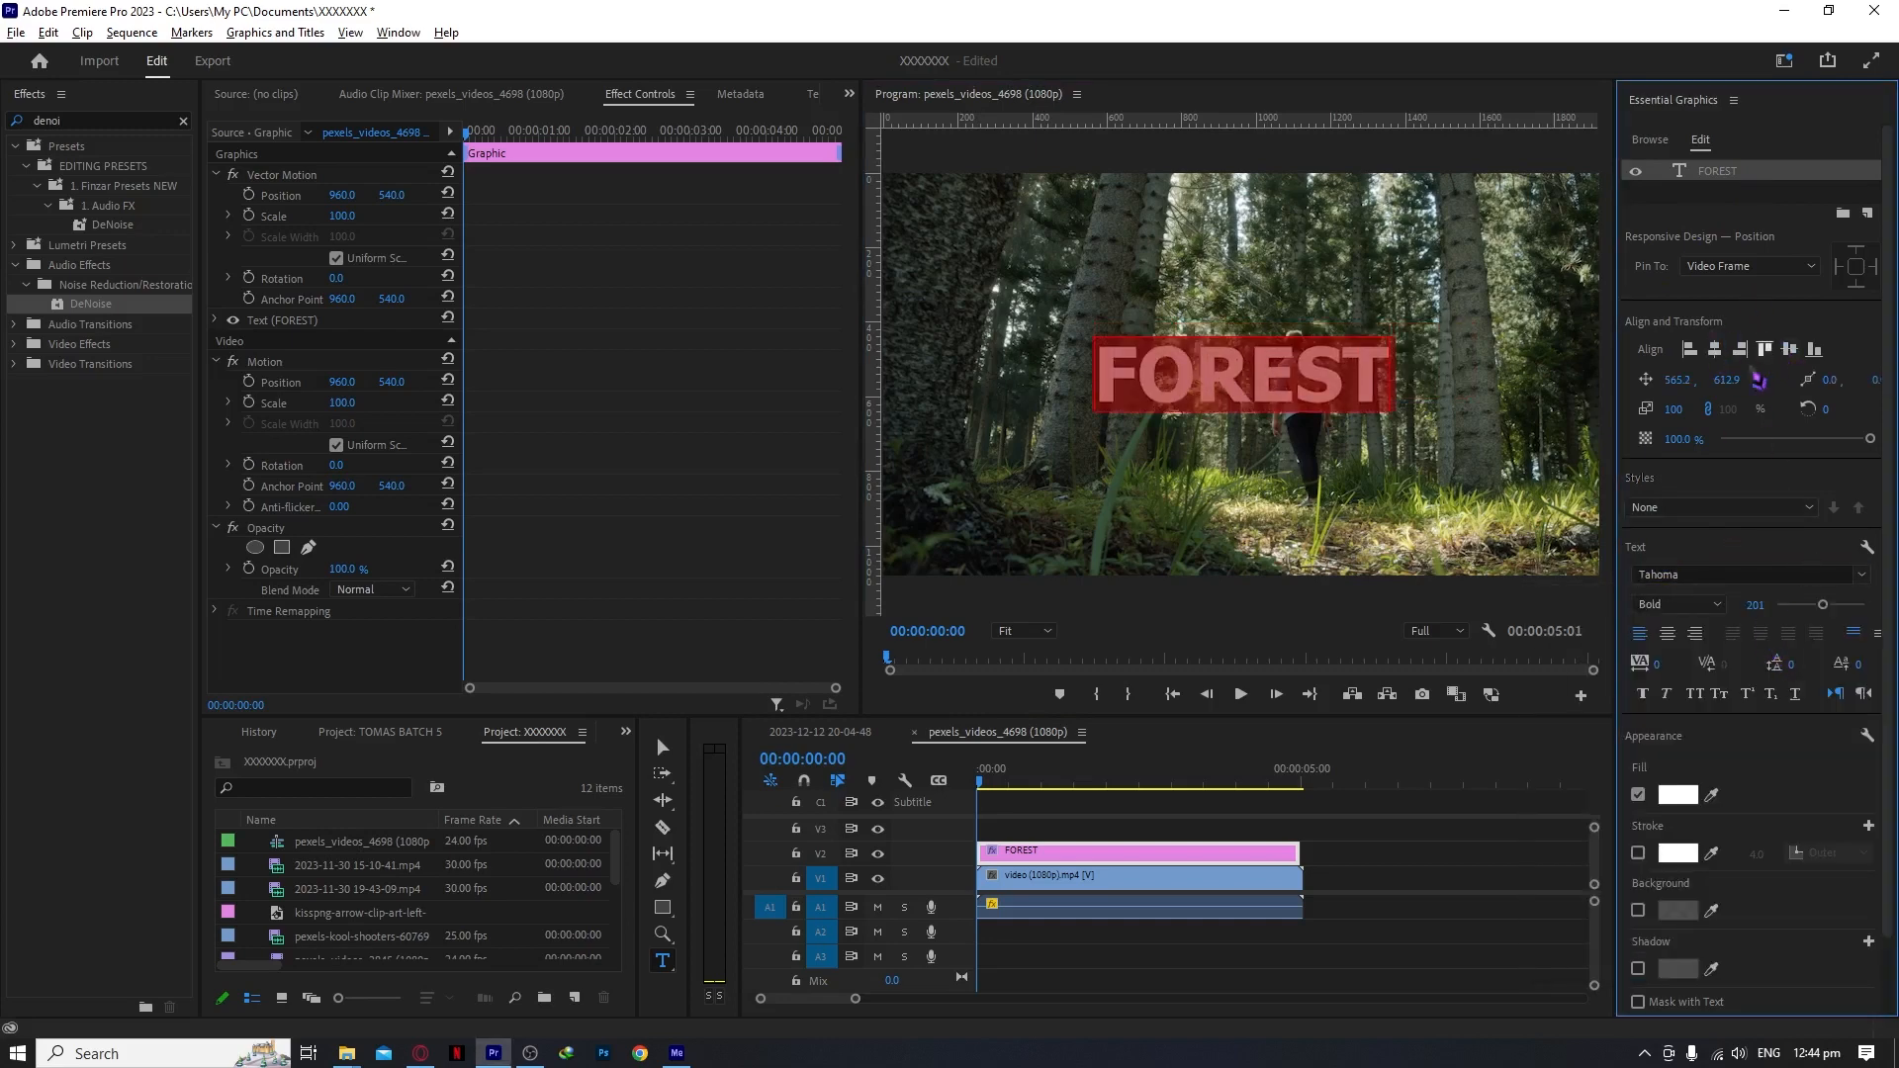
click(1472, 895)
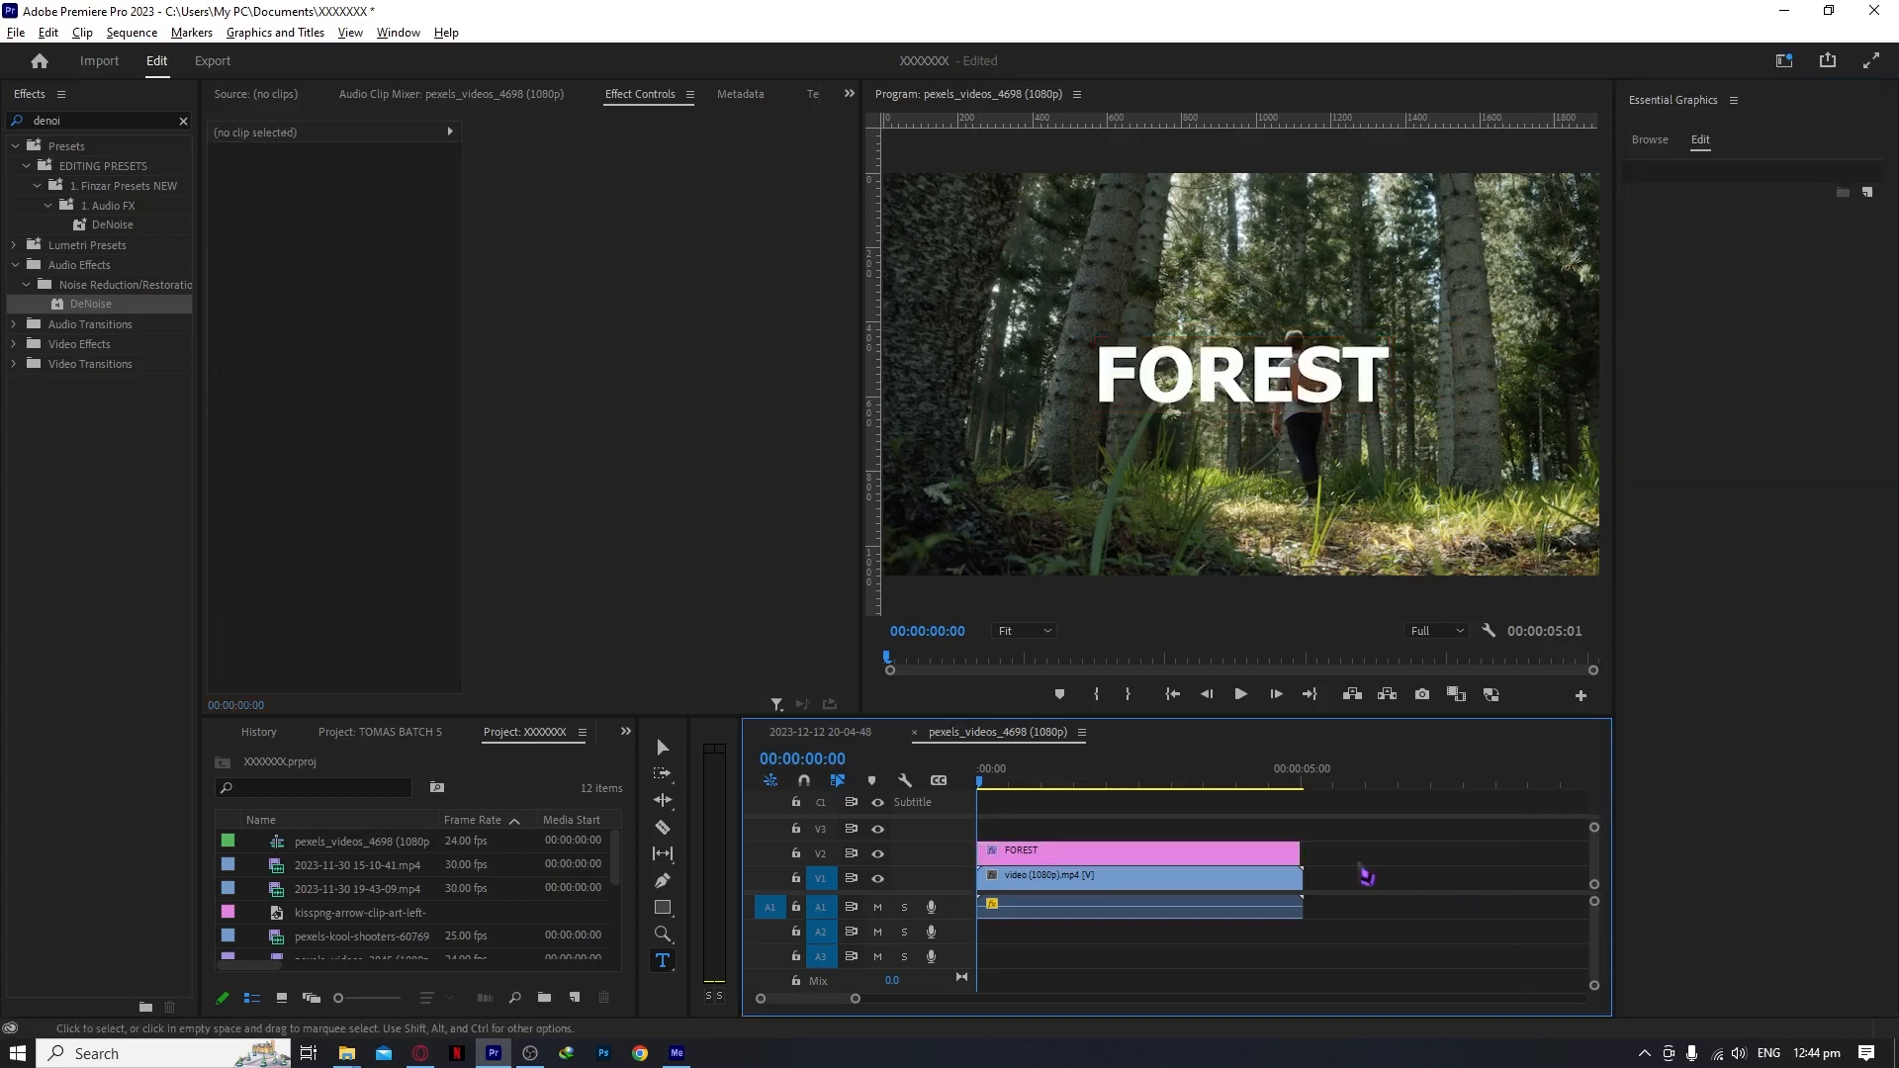
- Move the FOREST graphic off the frame's left edge with Vector Motion, to about -501, 537, and start Position keyframing at 00:00:00:00
click(999, 857)
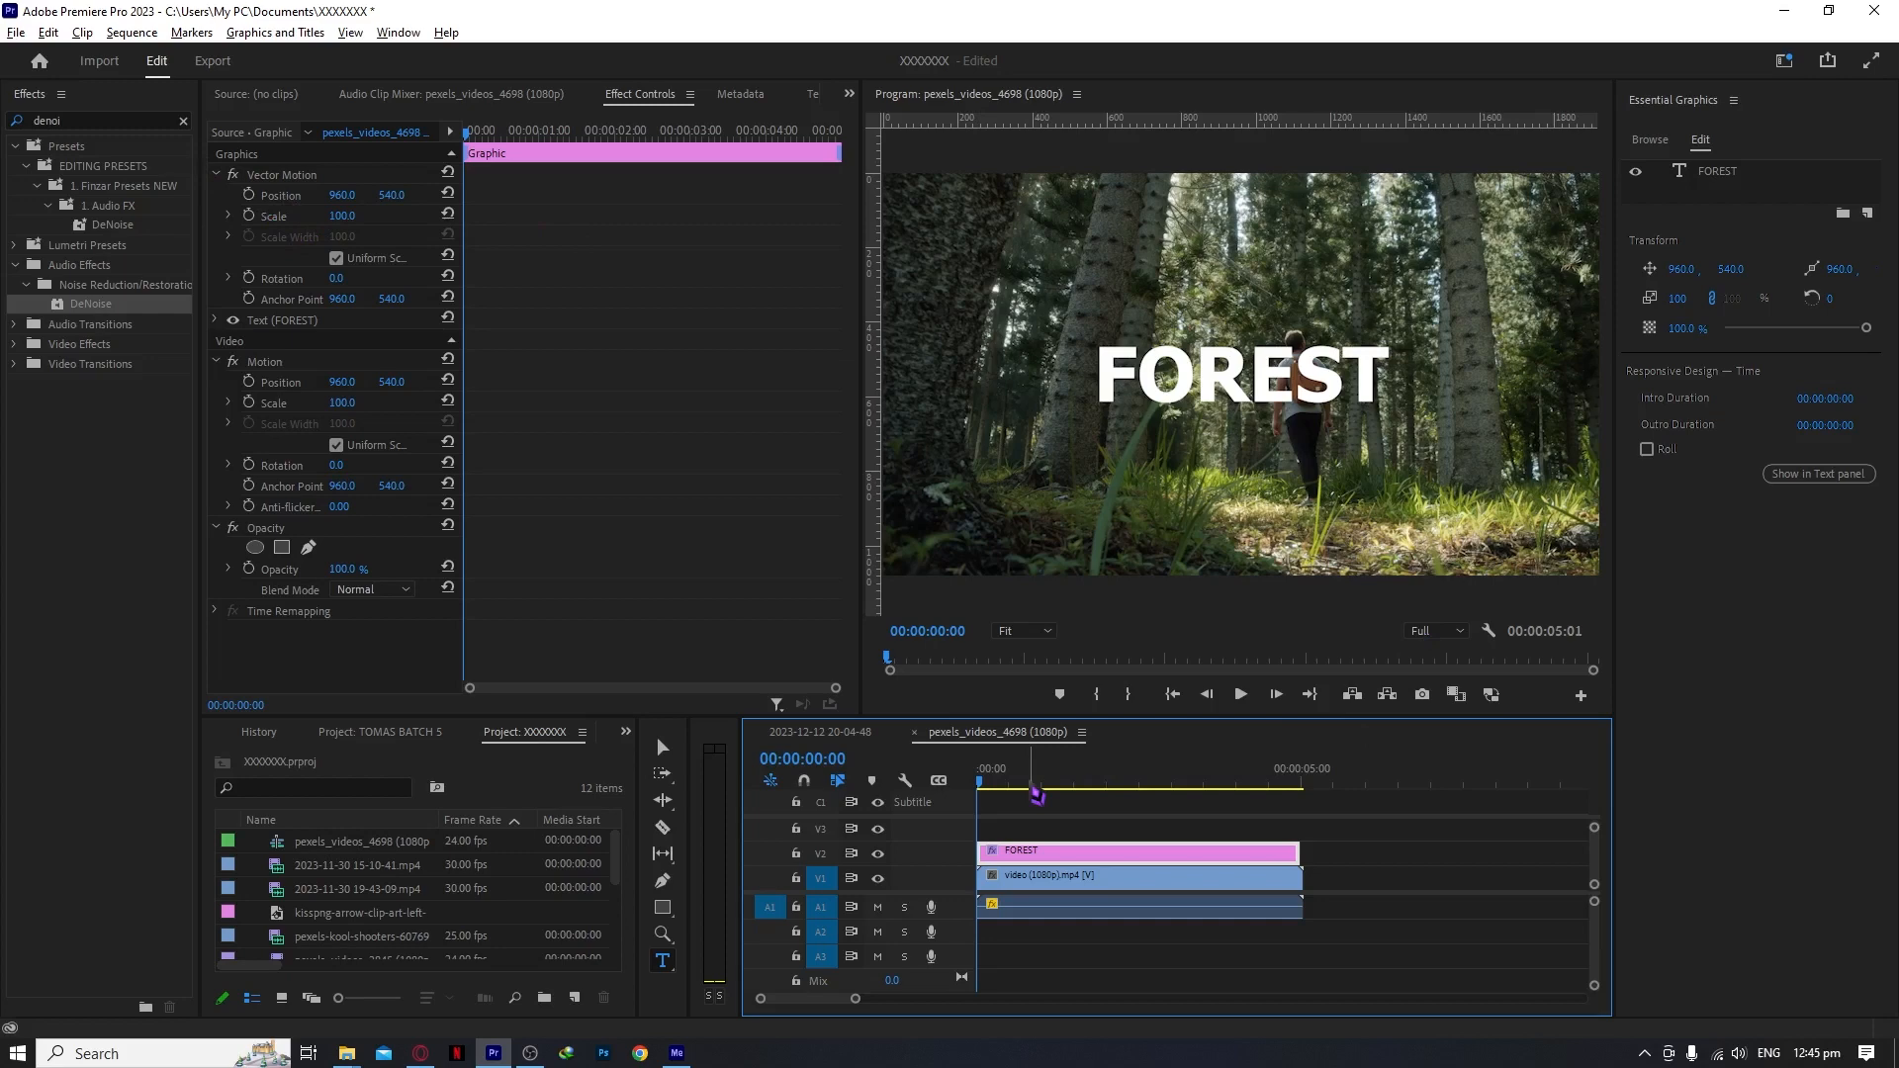
click(369, 181)
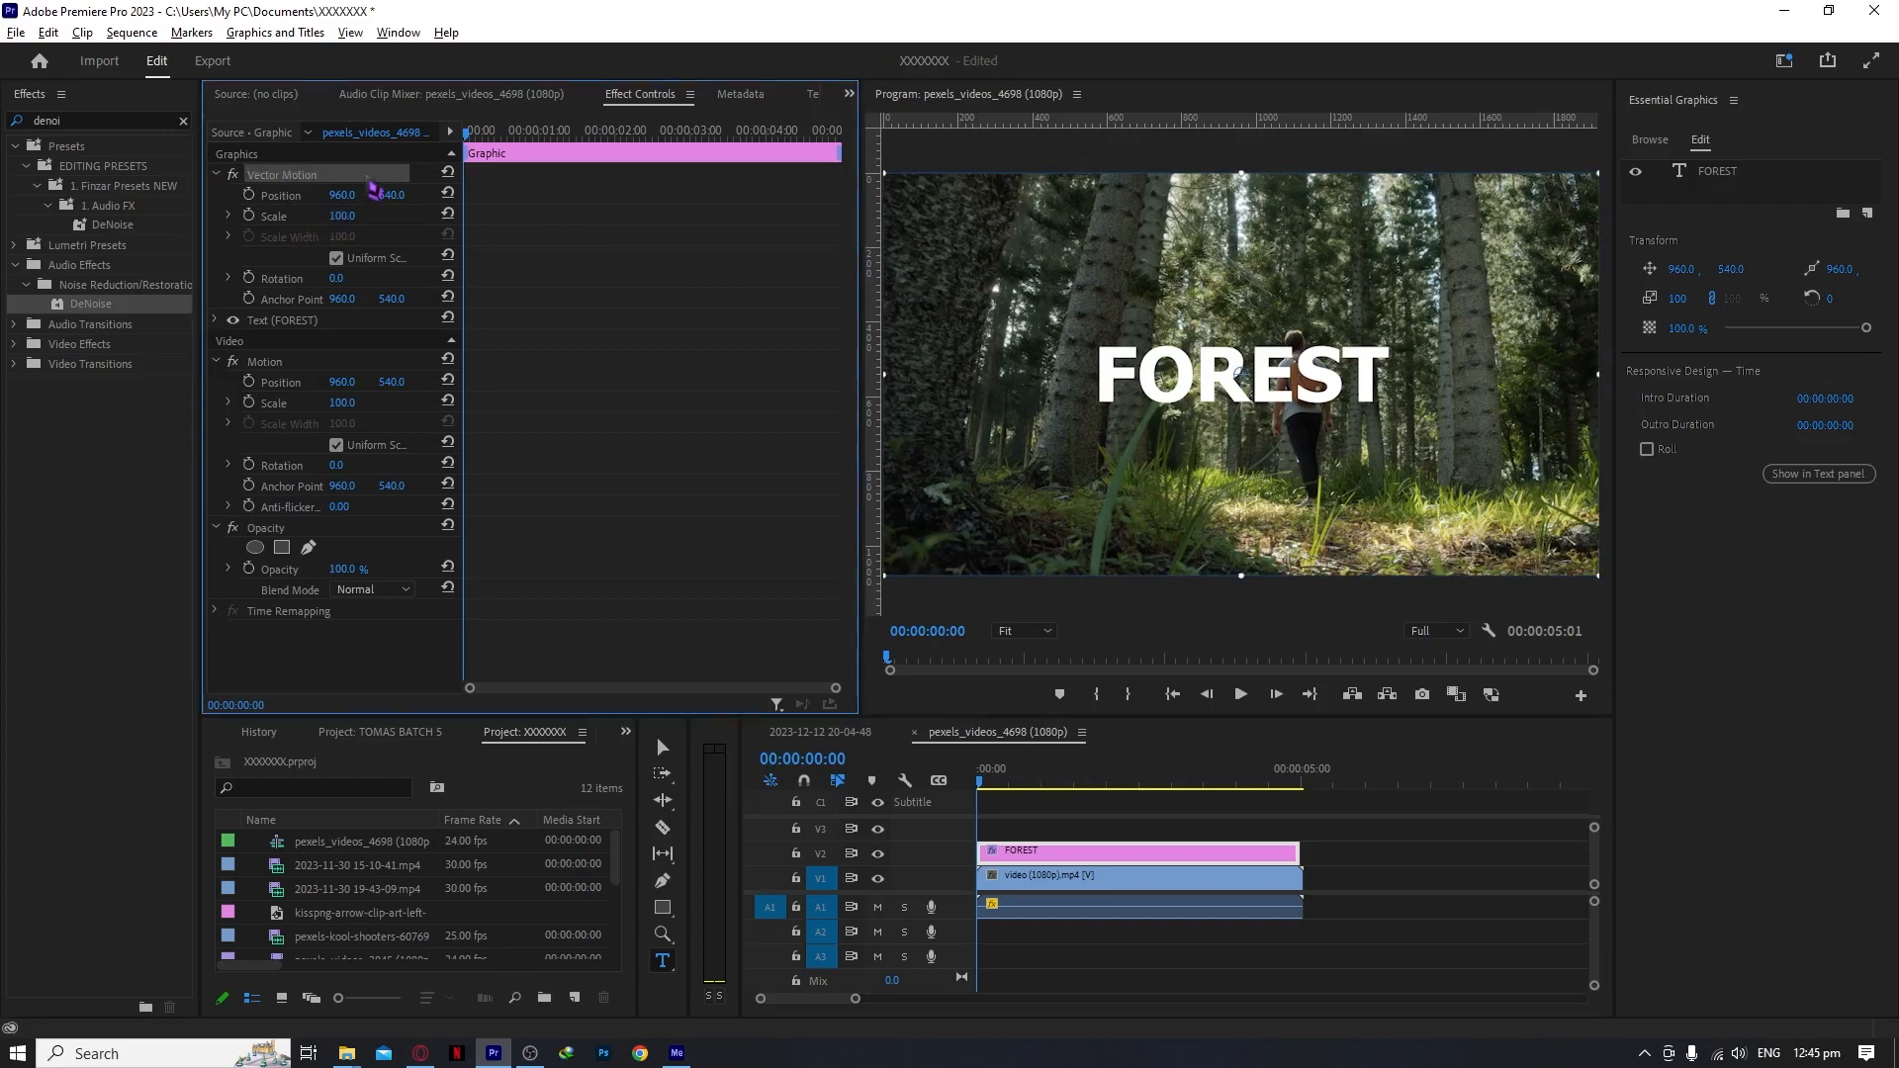
drag(1280, 391, 697, 391)
drag(1088, 399, 1301, 396)
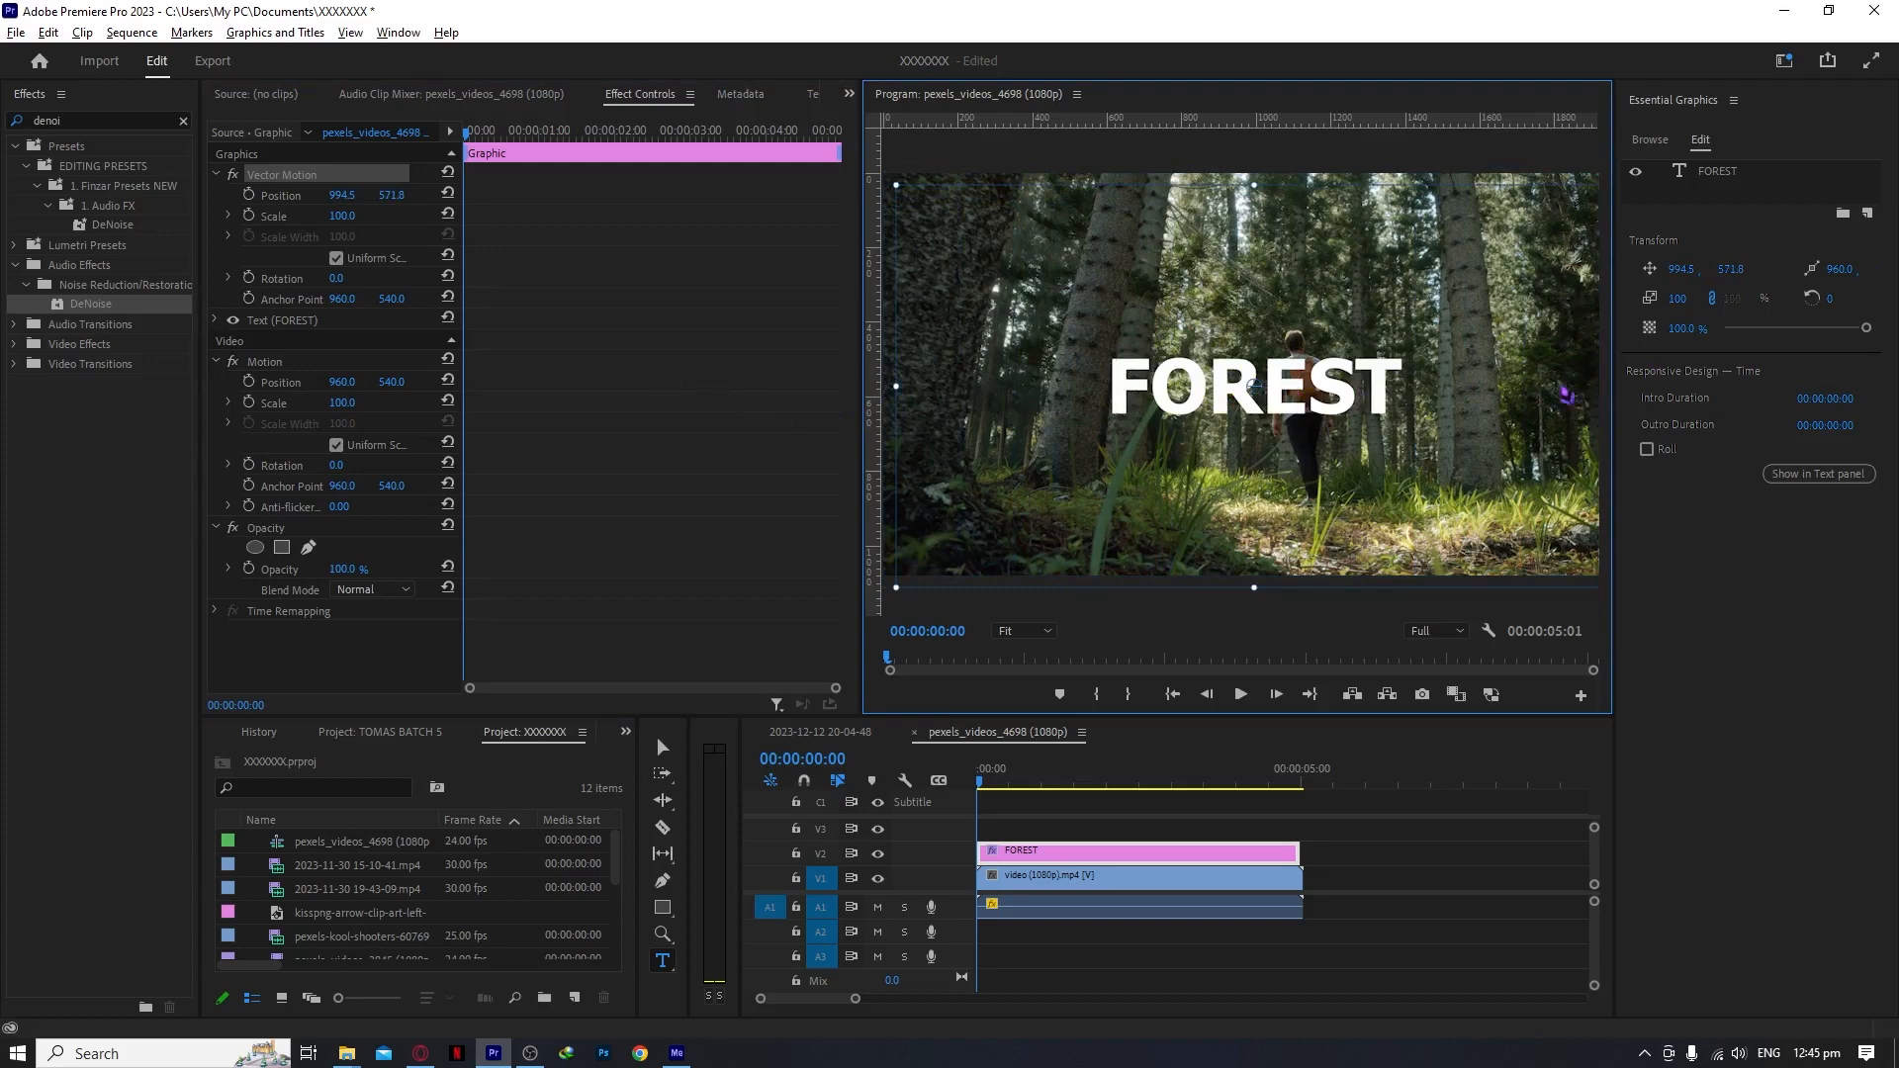
drag(1840, 375, 1853, 374)
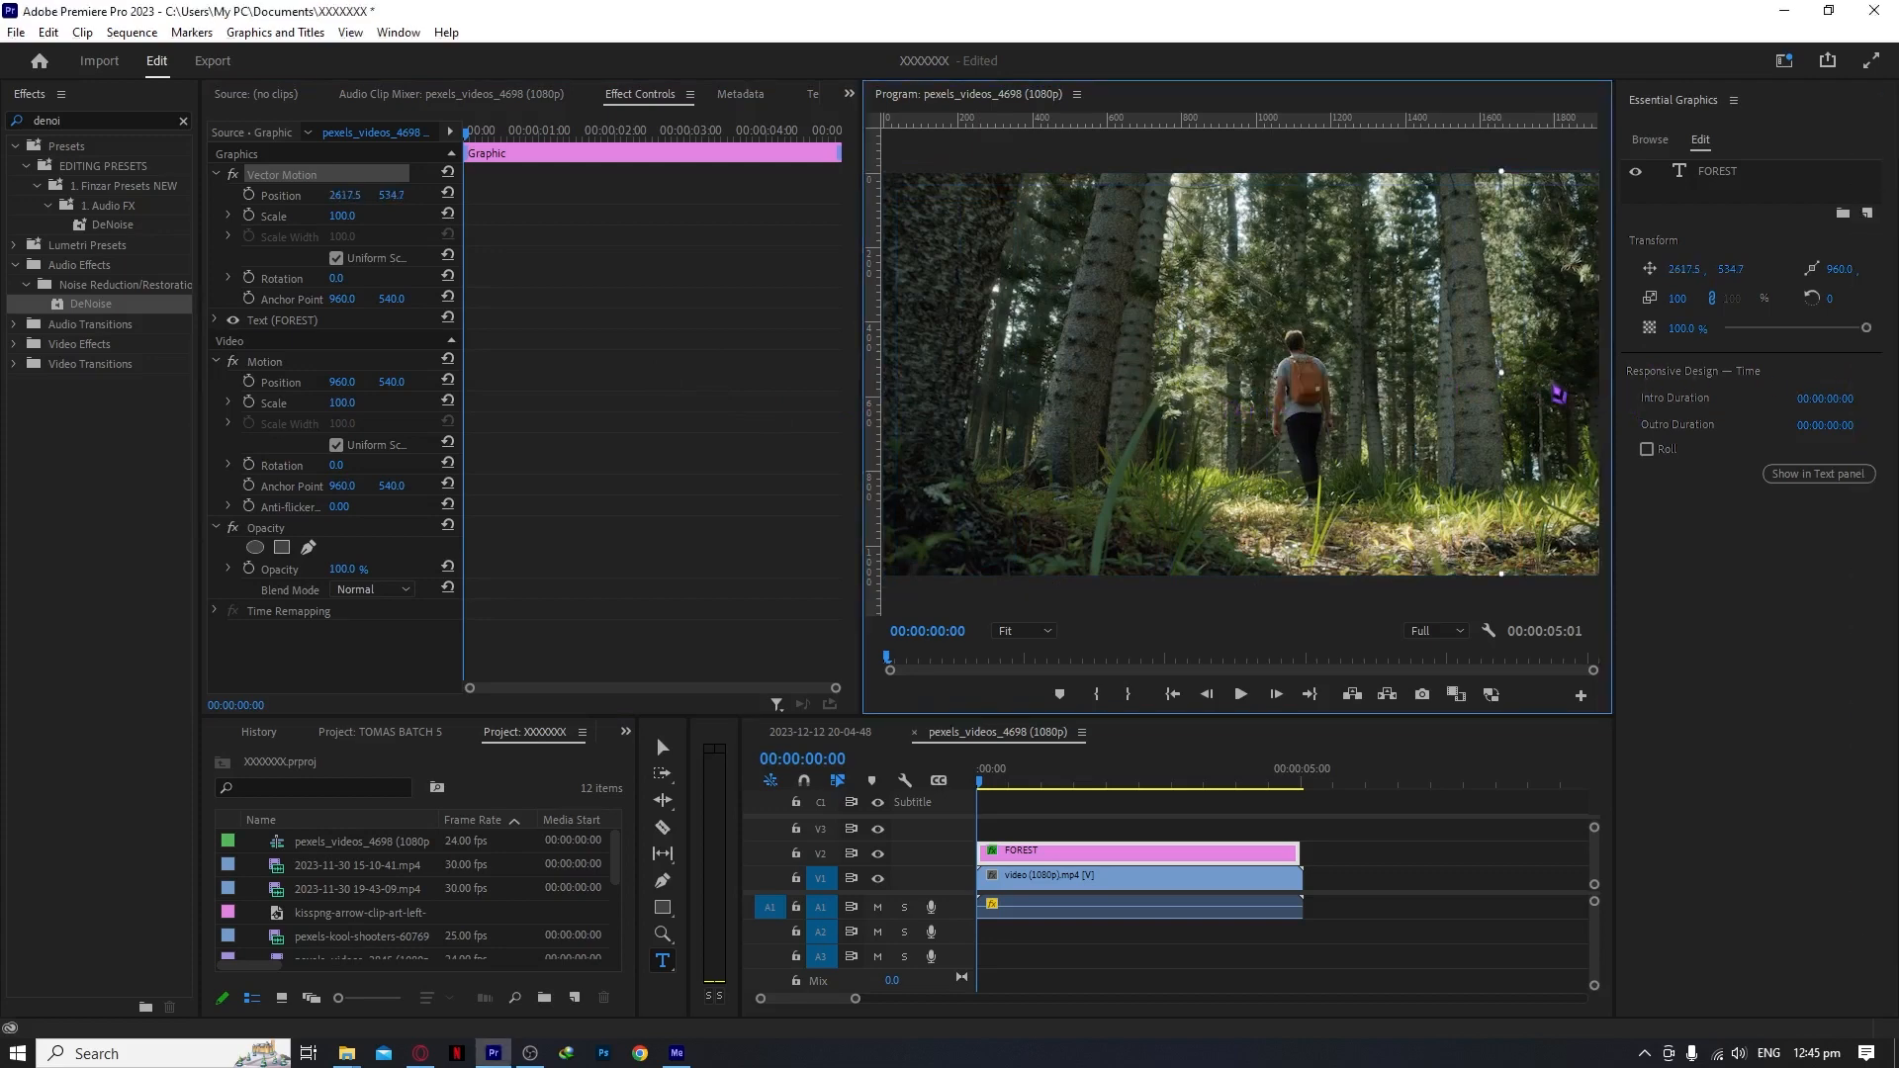
drag(1558, 395, 1061, 418)
drag(1407, 406, 760, 385)
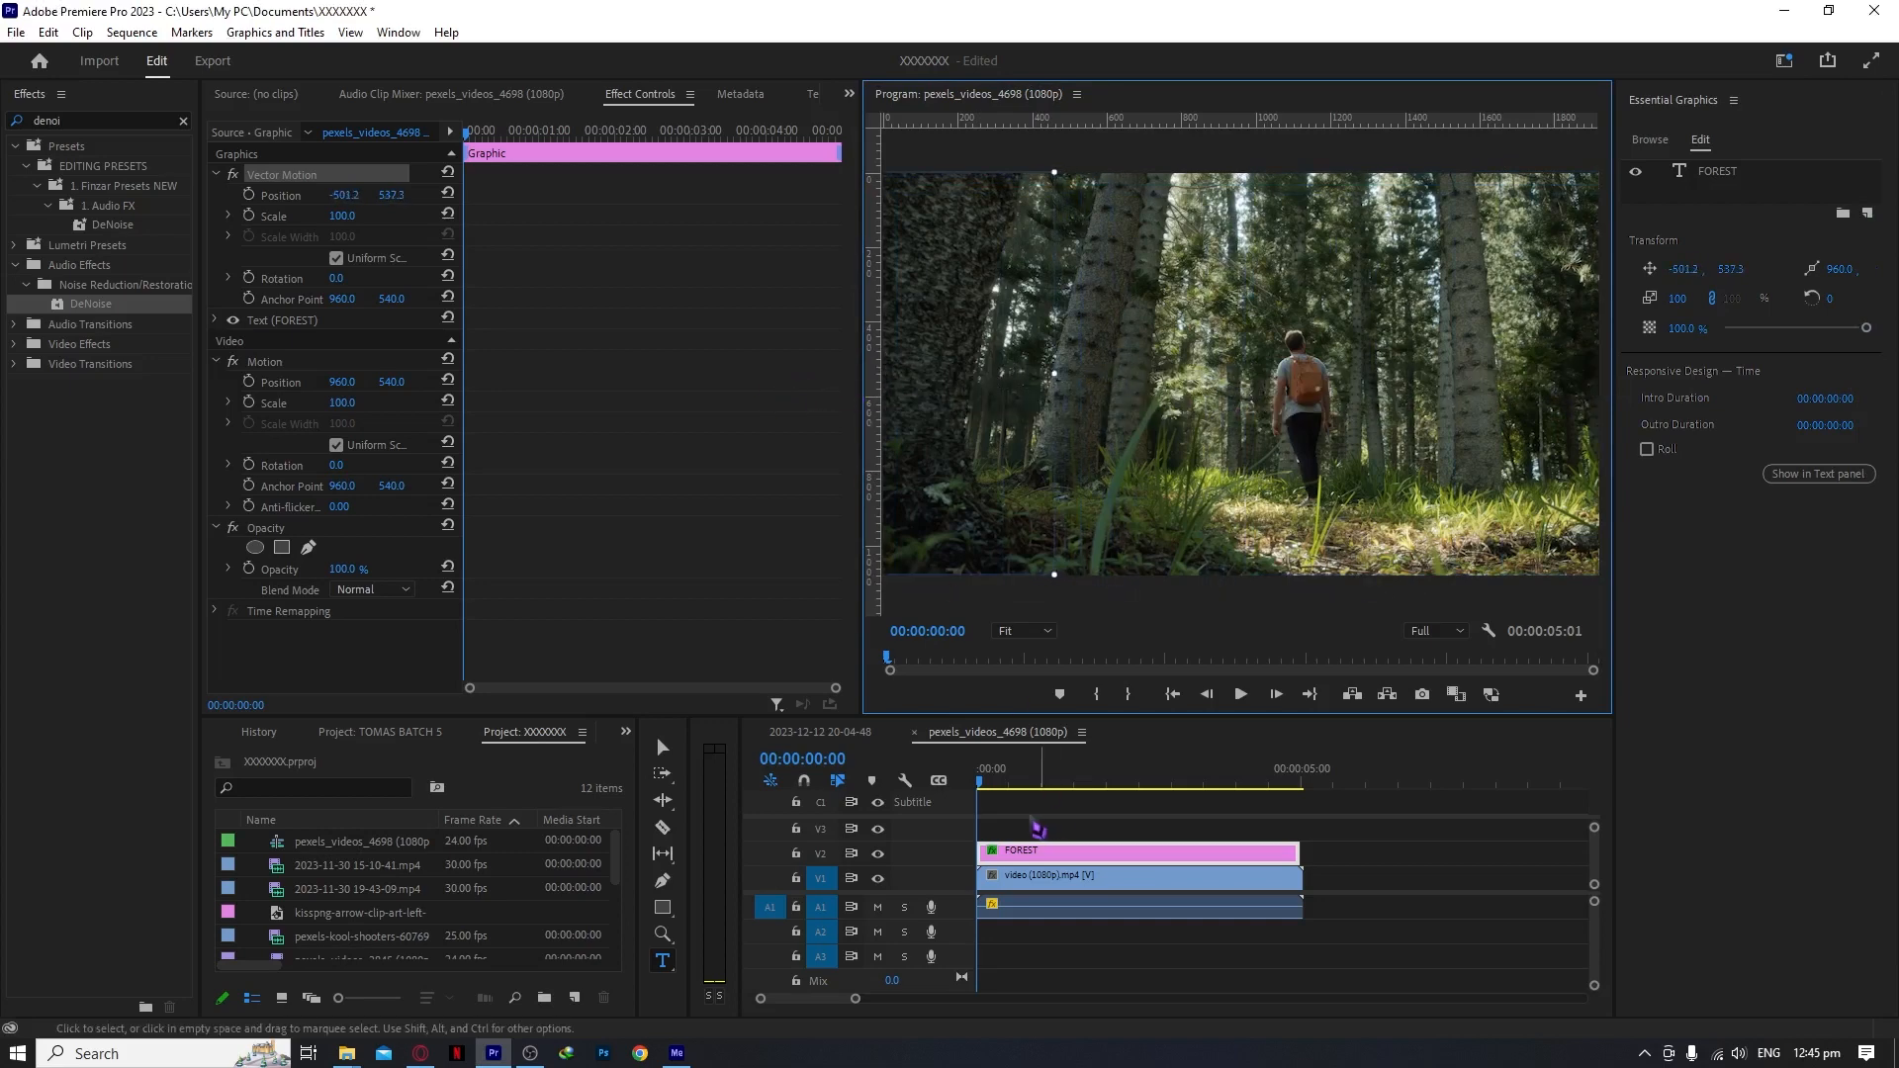
click(979, 781)
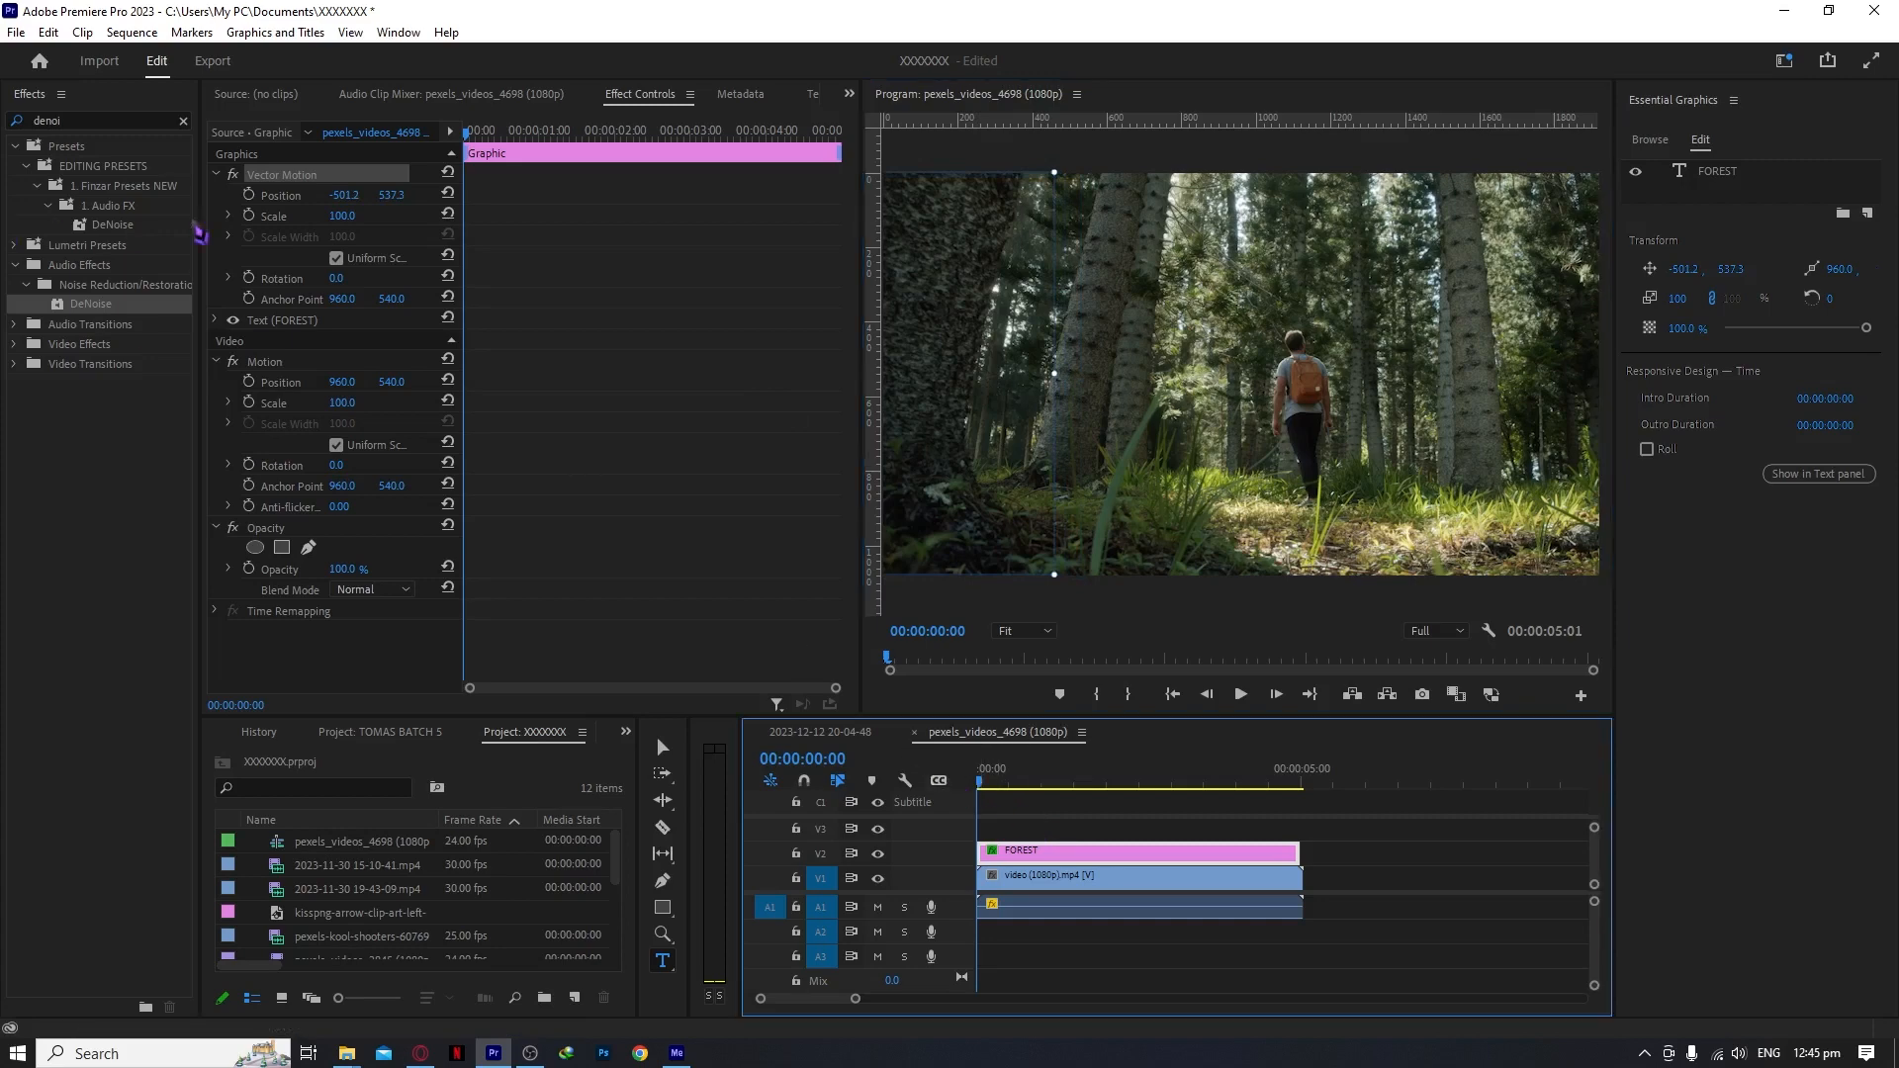
click(249, 205)
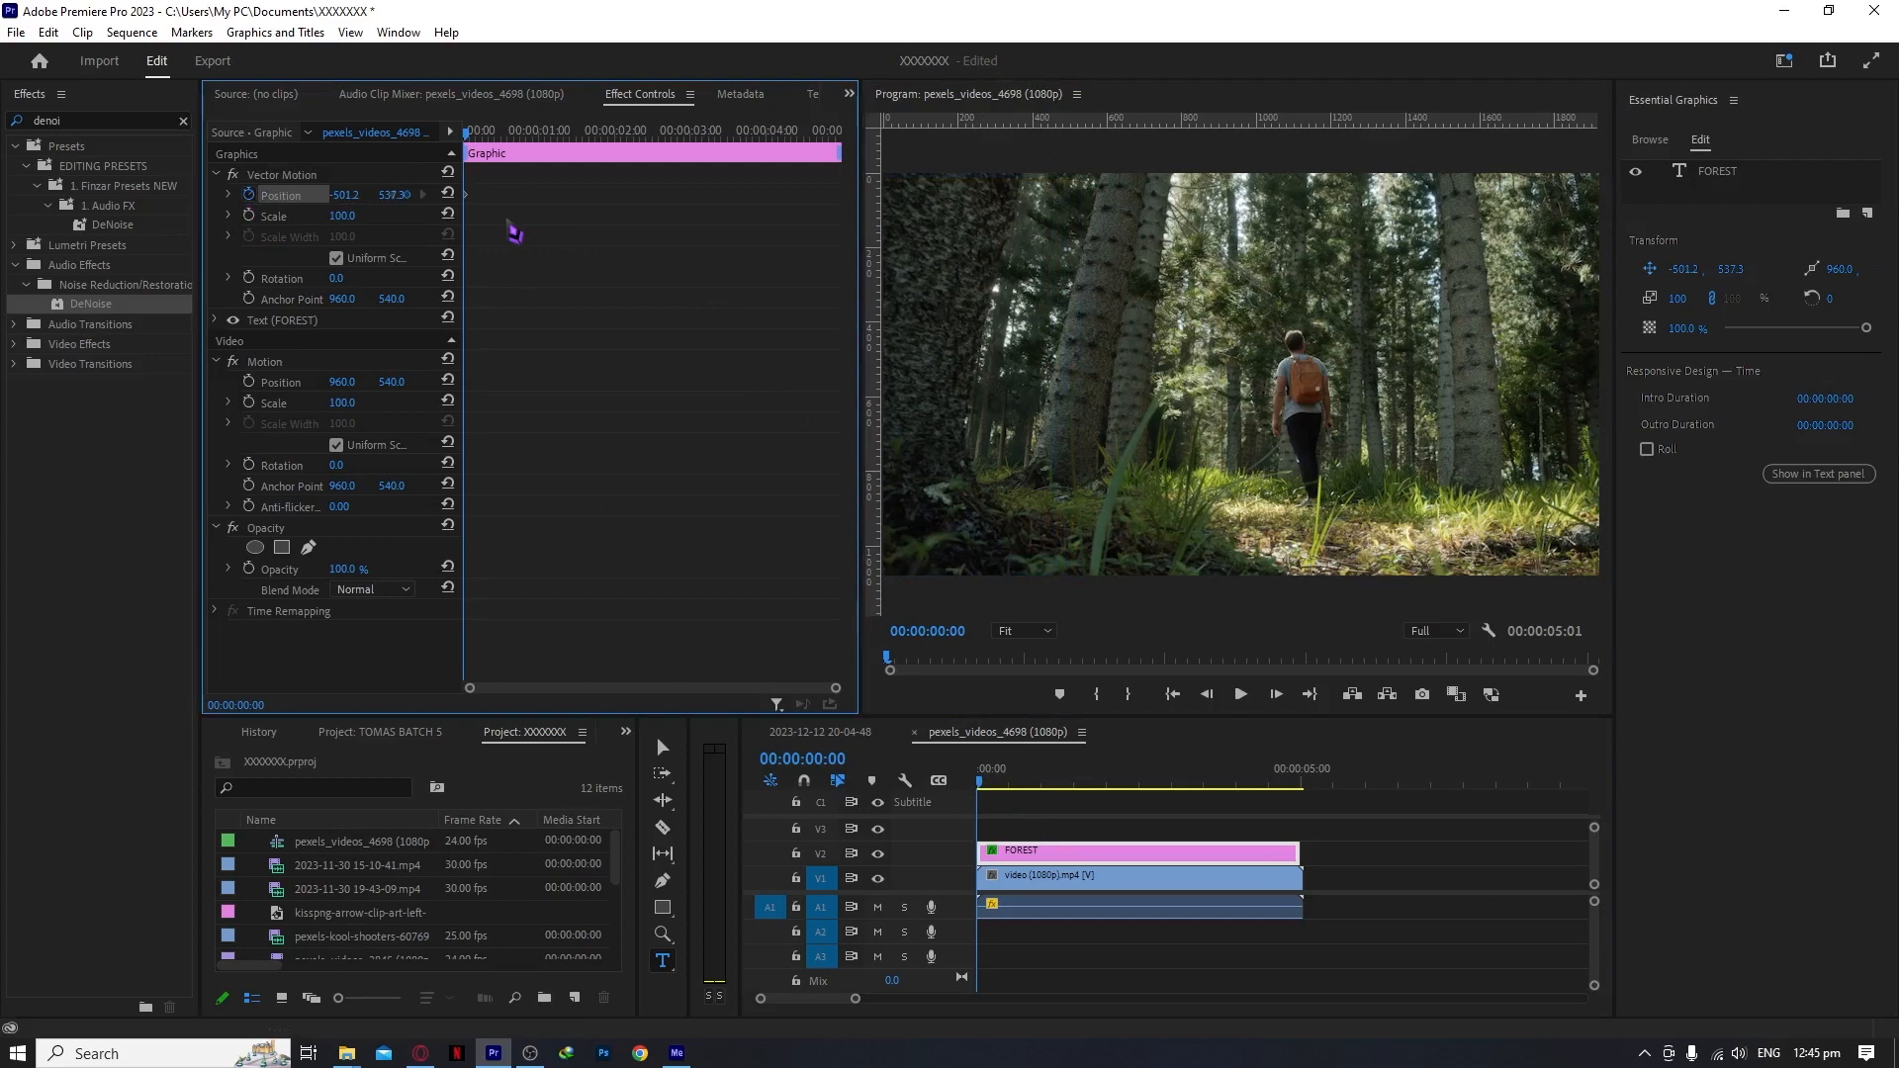
- At 00:00:00:11, move the FOREST graphic back to mid-frame with Vector Motion, at about 902, 543, for a second Position keyframe
mouse_move(487, 144)
mouse_down()
mouse_move(572, 146)
mouse_move(508, 145)
mouse_up()
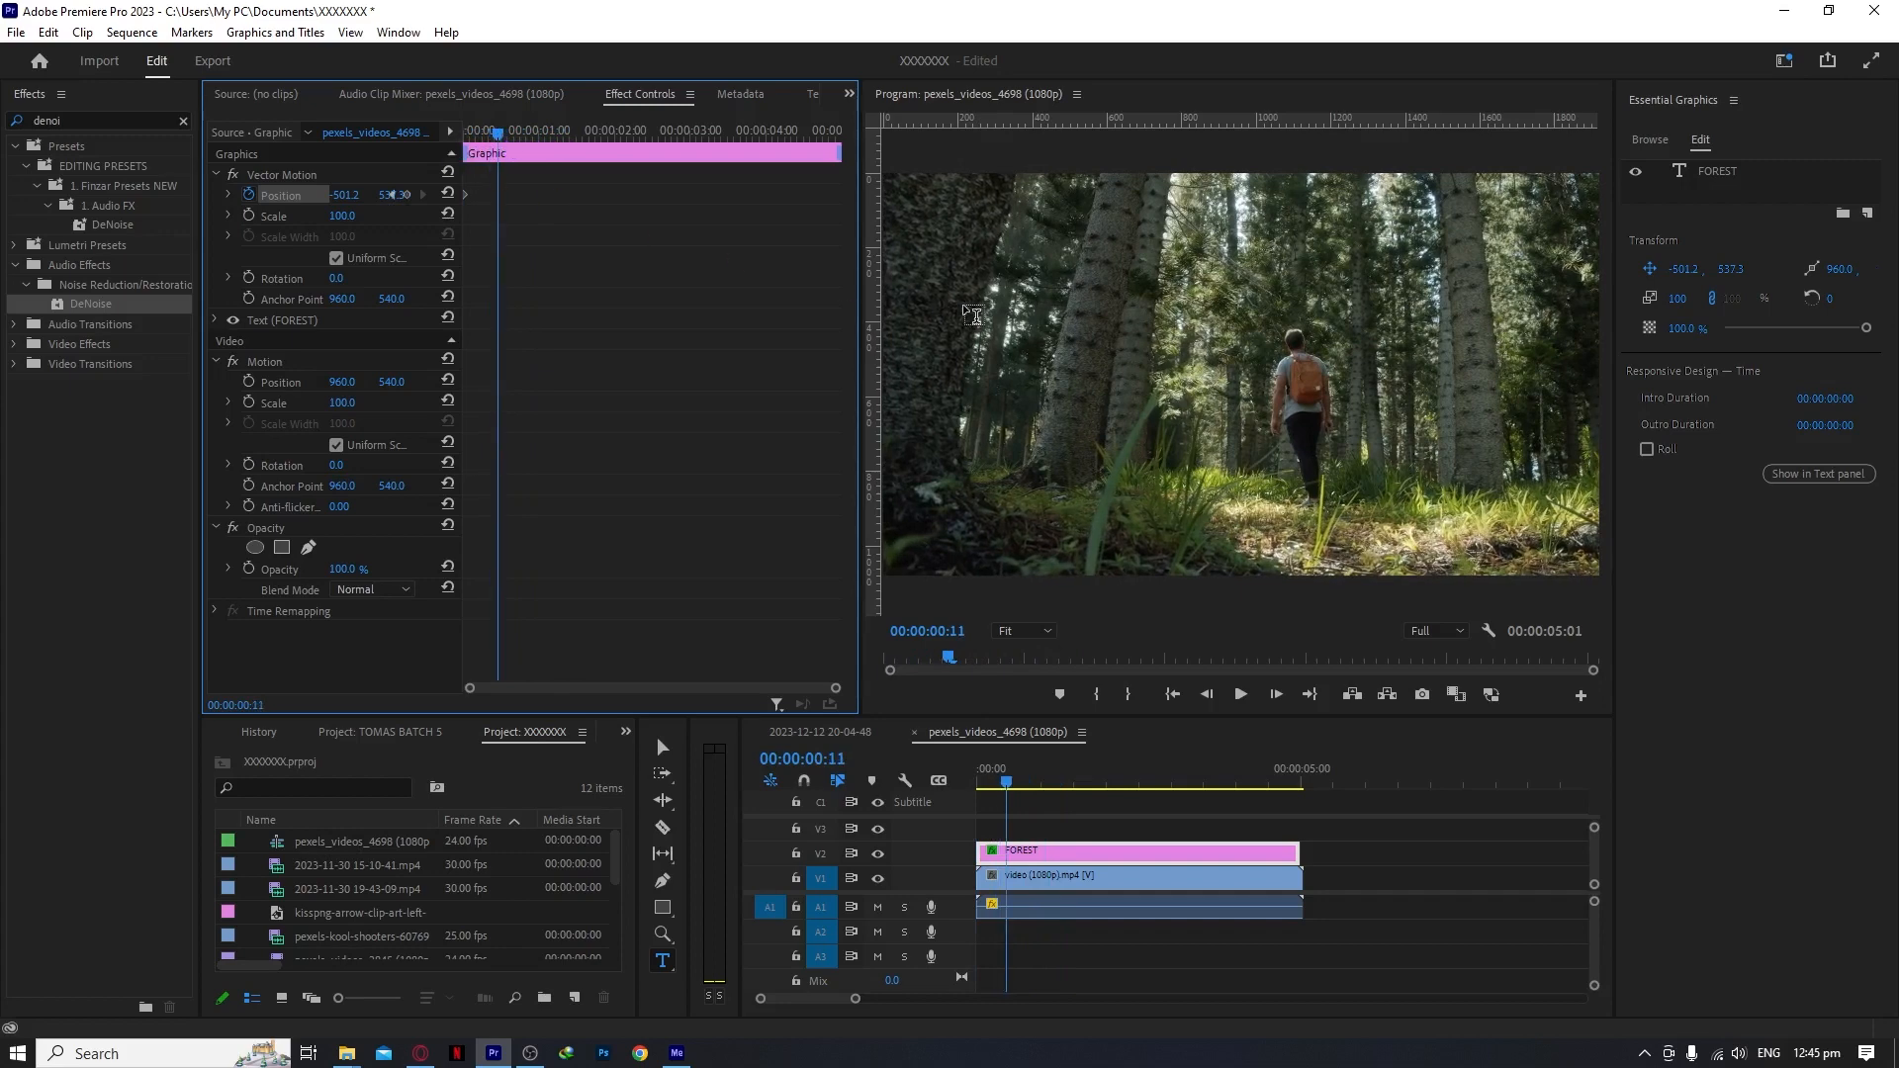
click(339, 176)
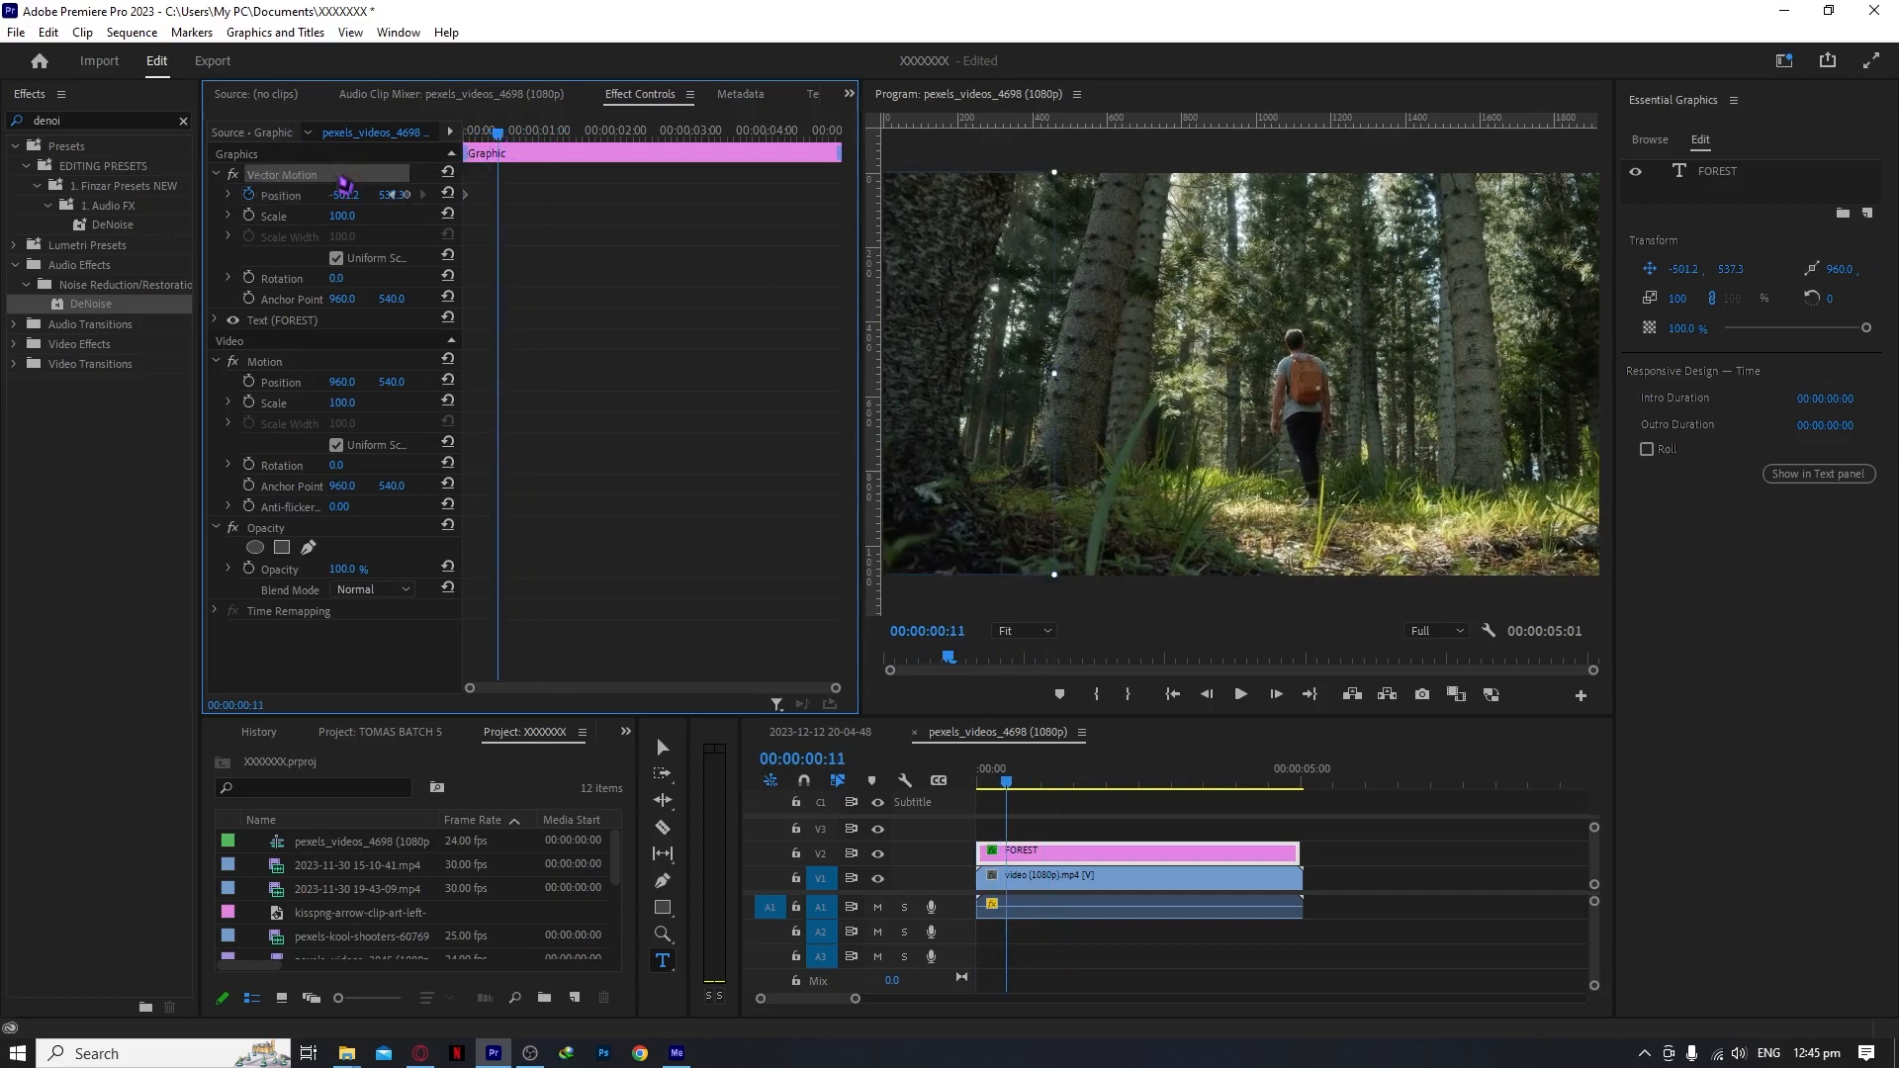
drag(942, 410, 1464, 411)
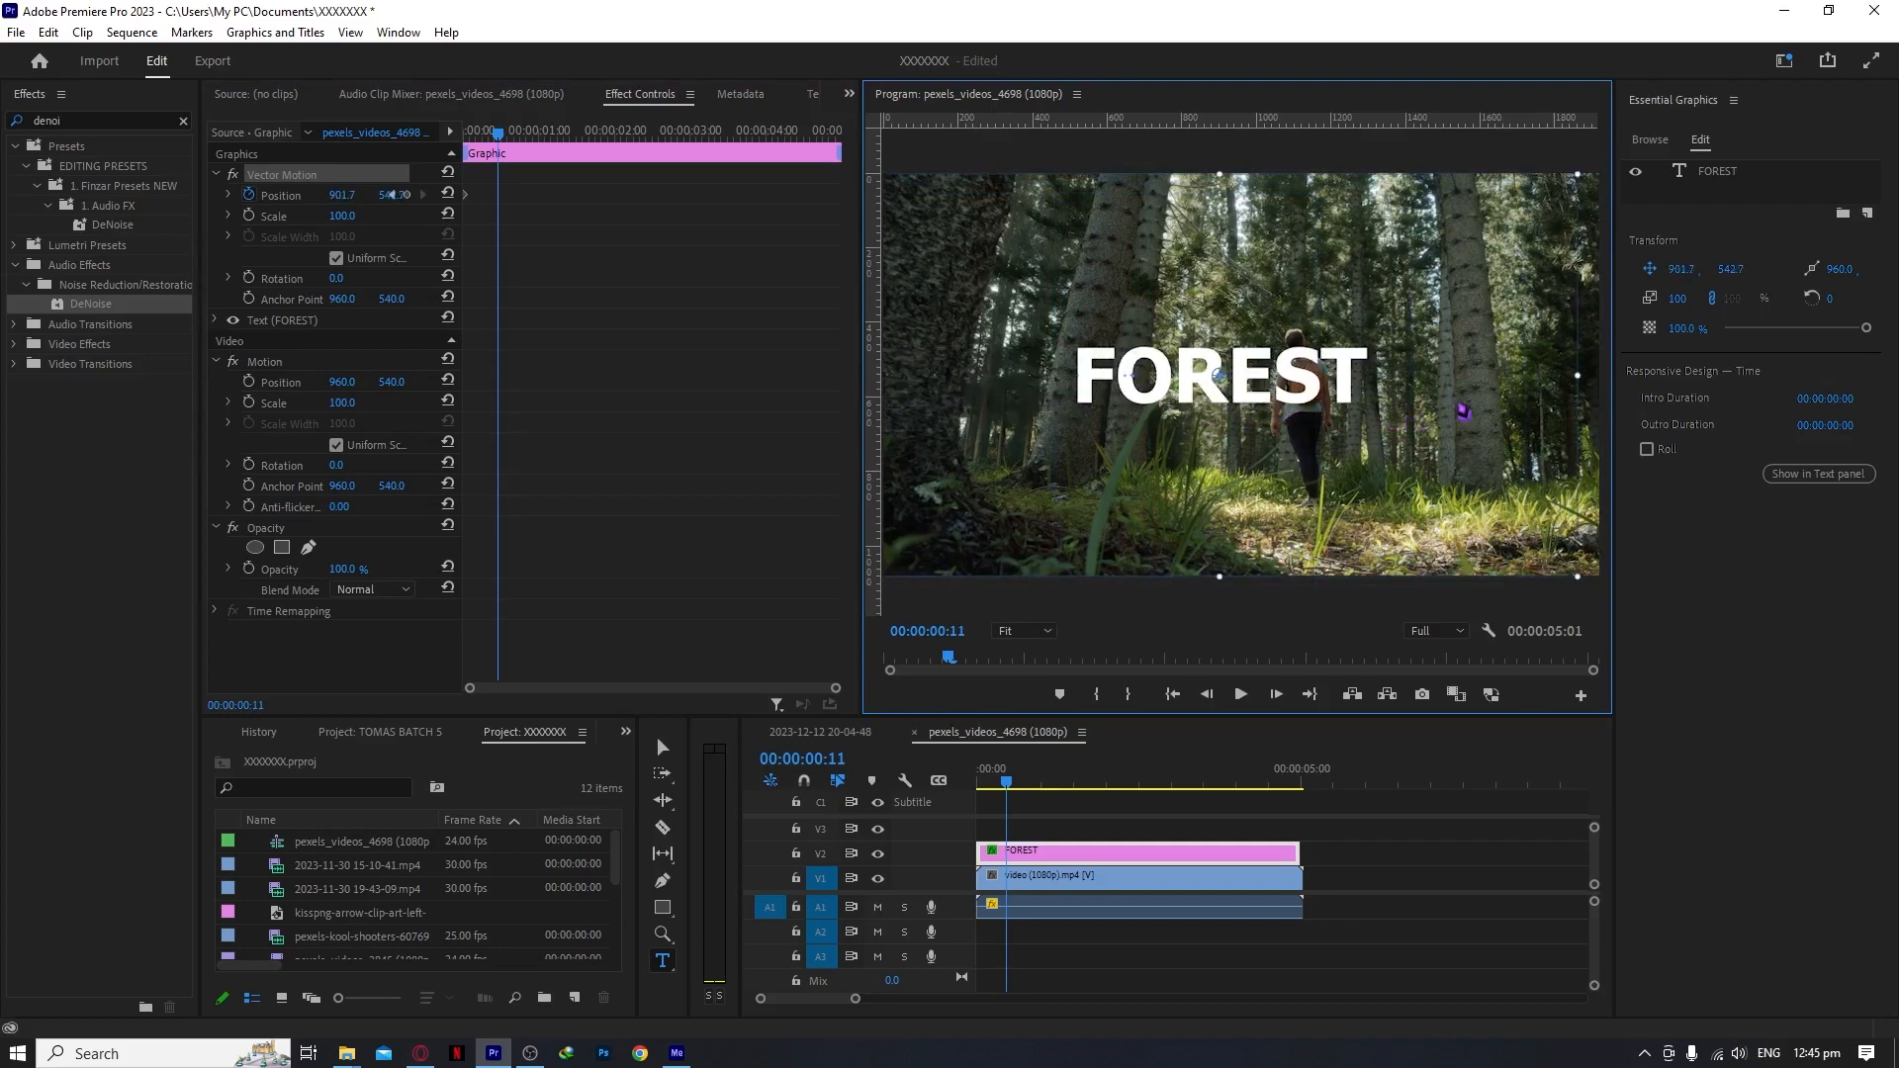
- Align the FOREST text layer to the horizontal and vertical center of the frame at 00:00:00:11
click(1731, 178)
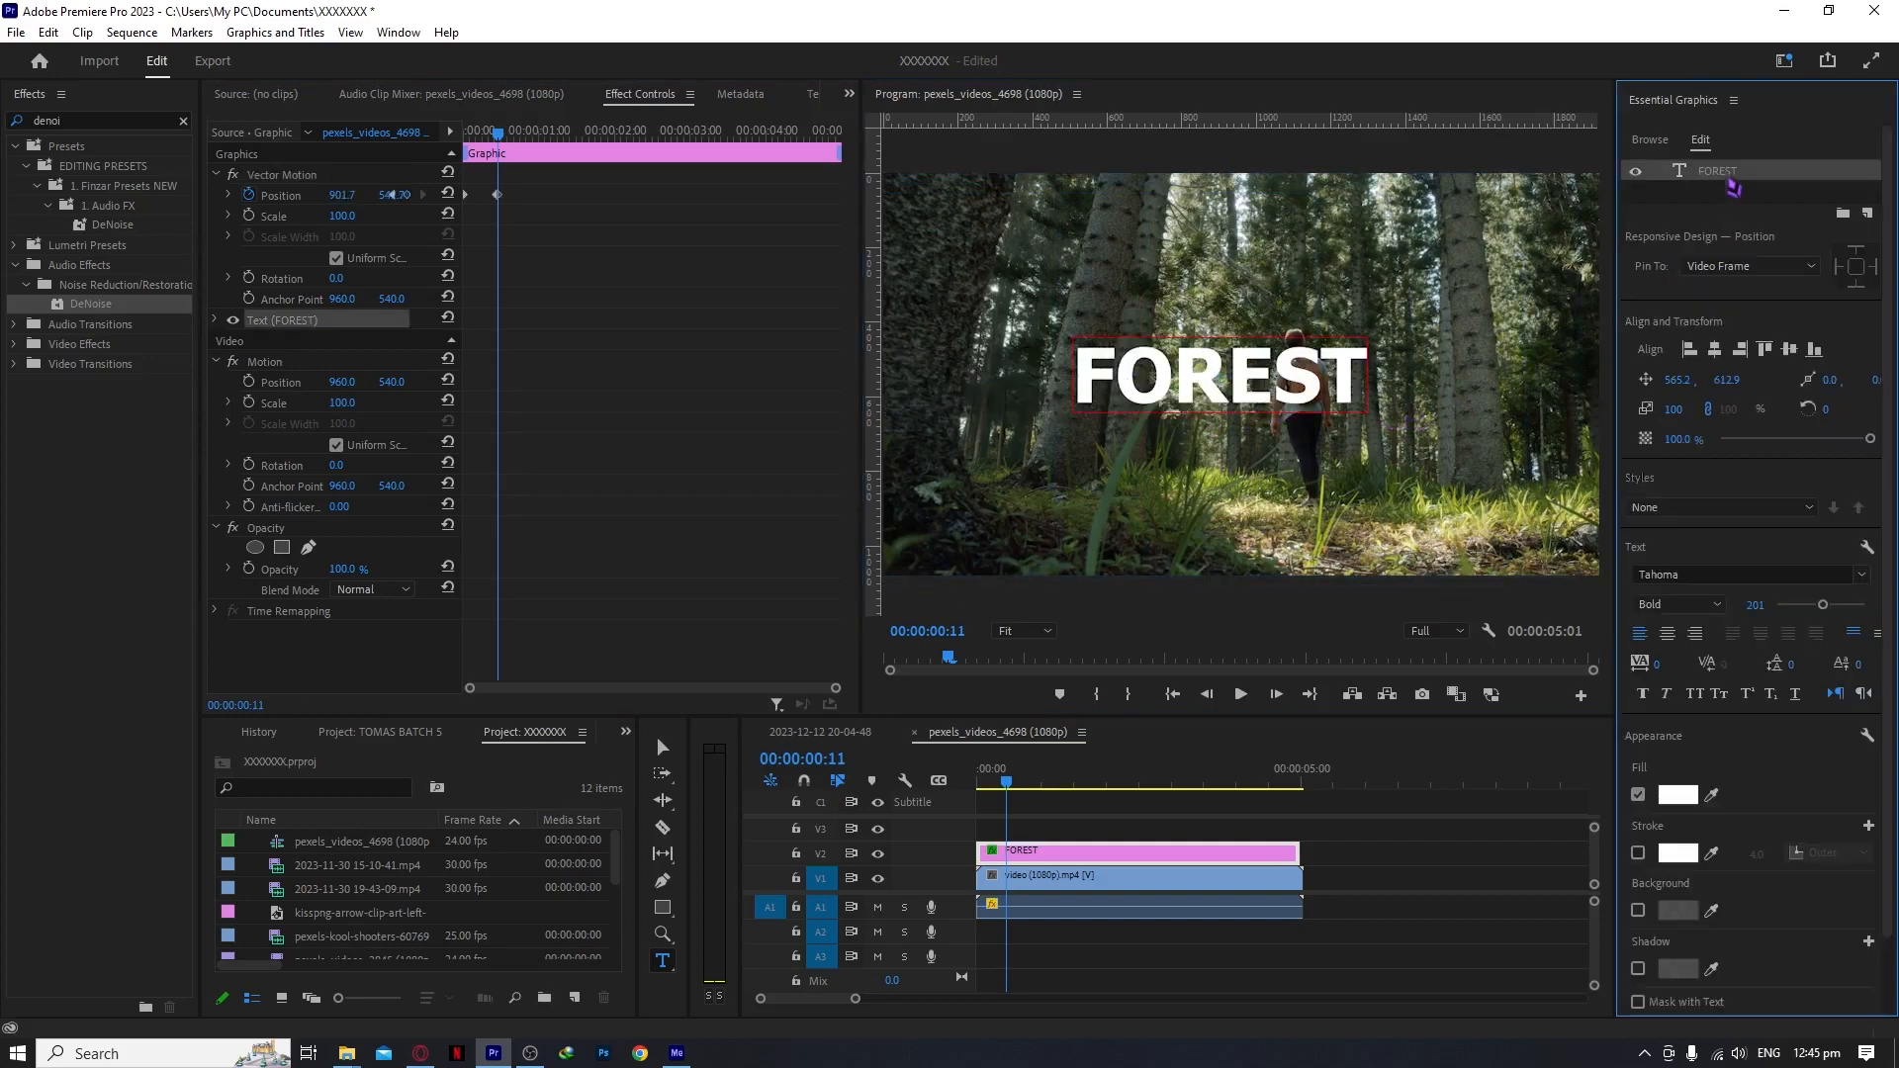
click(1715, 351)
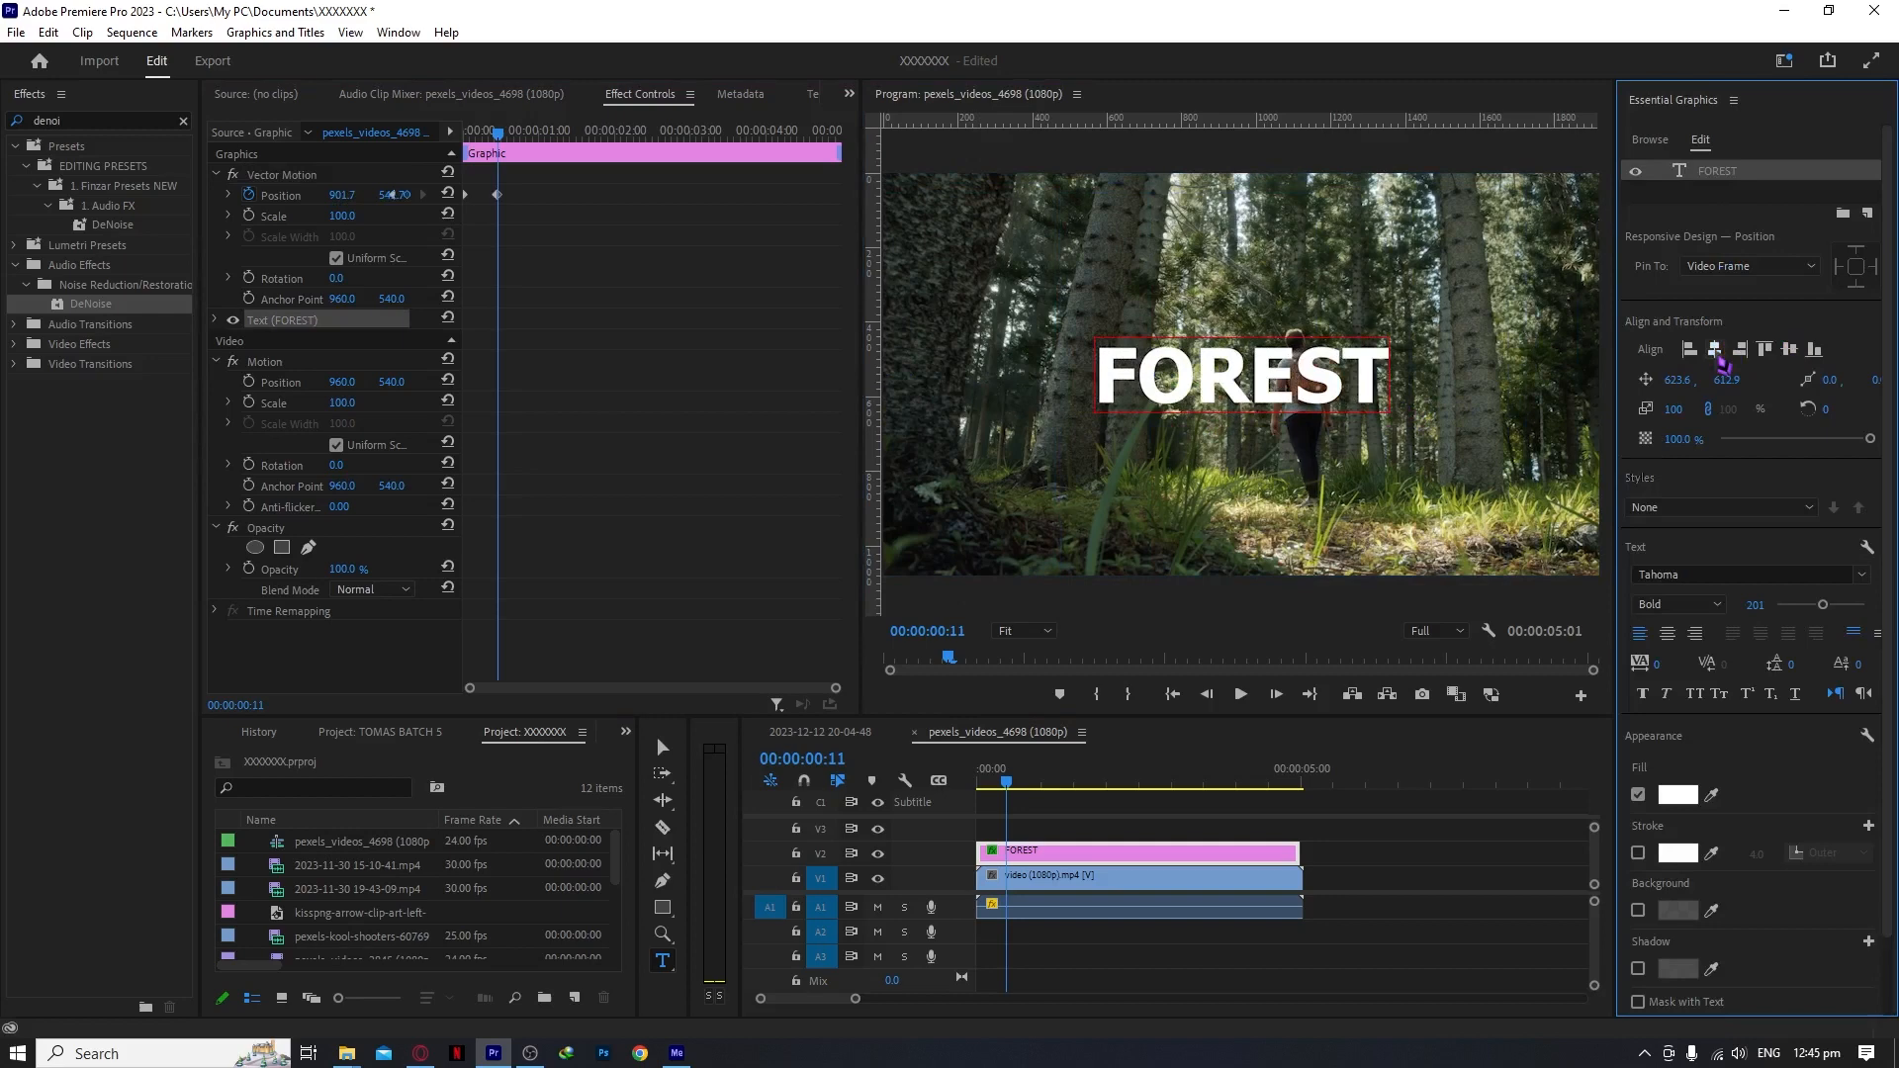
click(1791, 354)
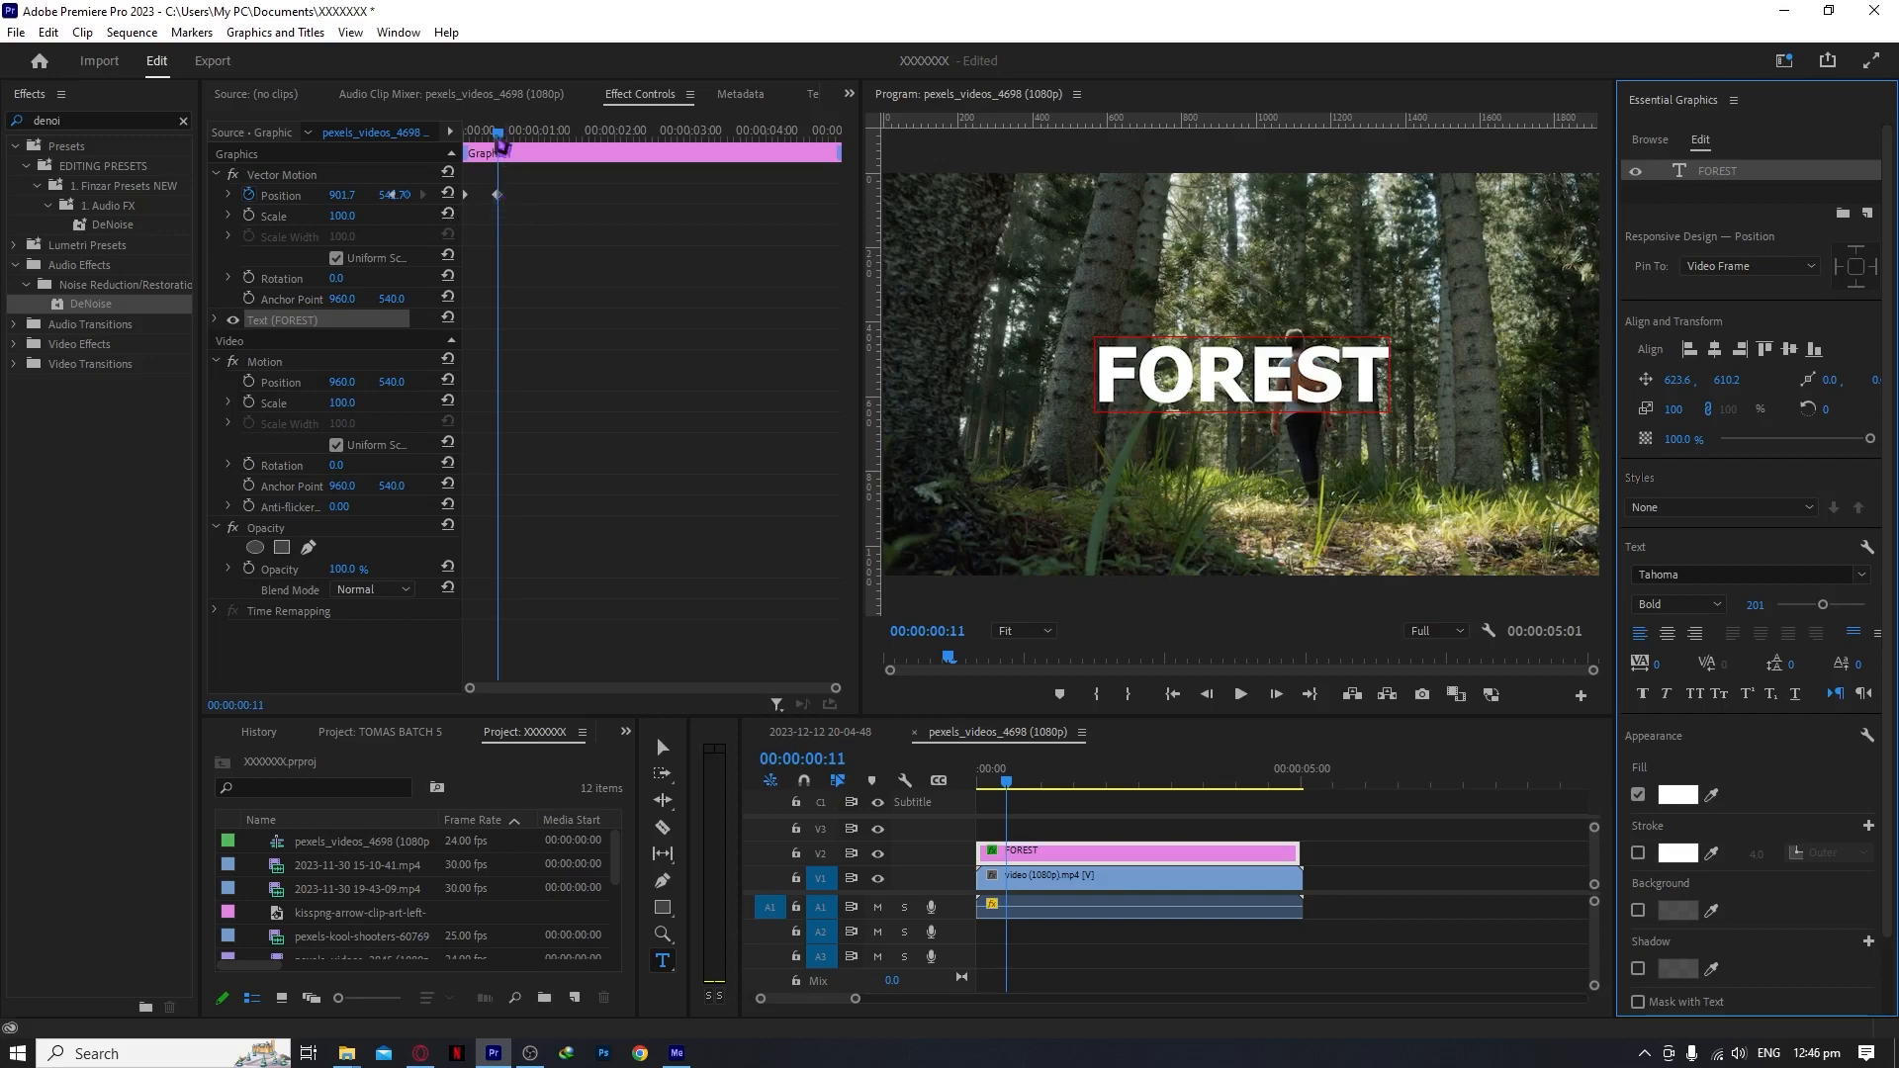
- Add a Vector Motion Position keyframe at 00:00:01:01 to hold the FOREST text at the center
click(524, 138)
drag(532, 145, 555, 145)
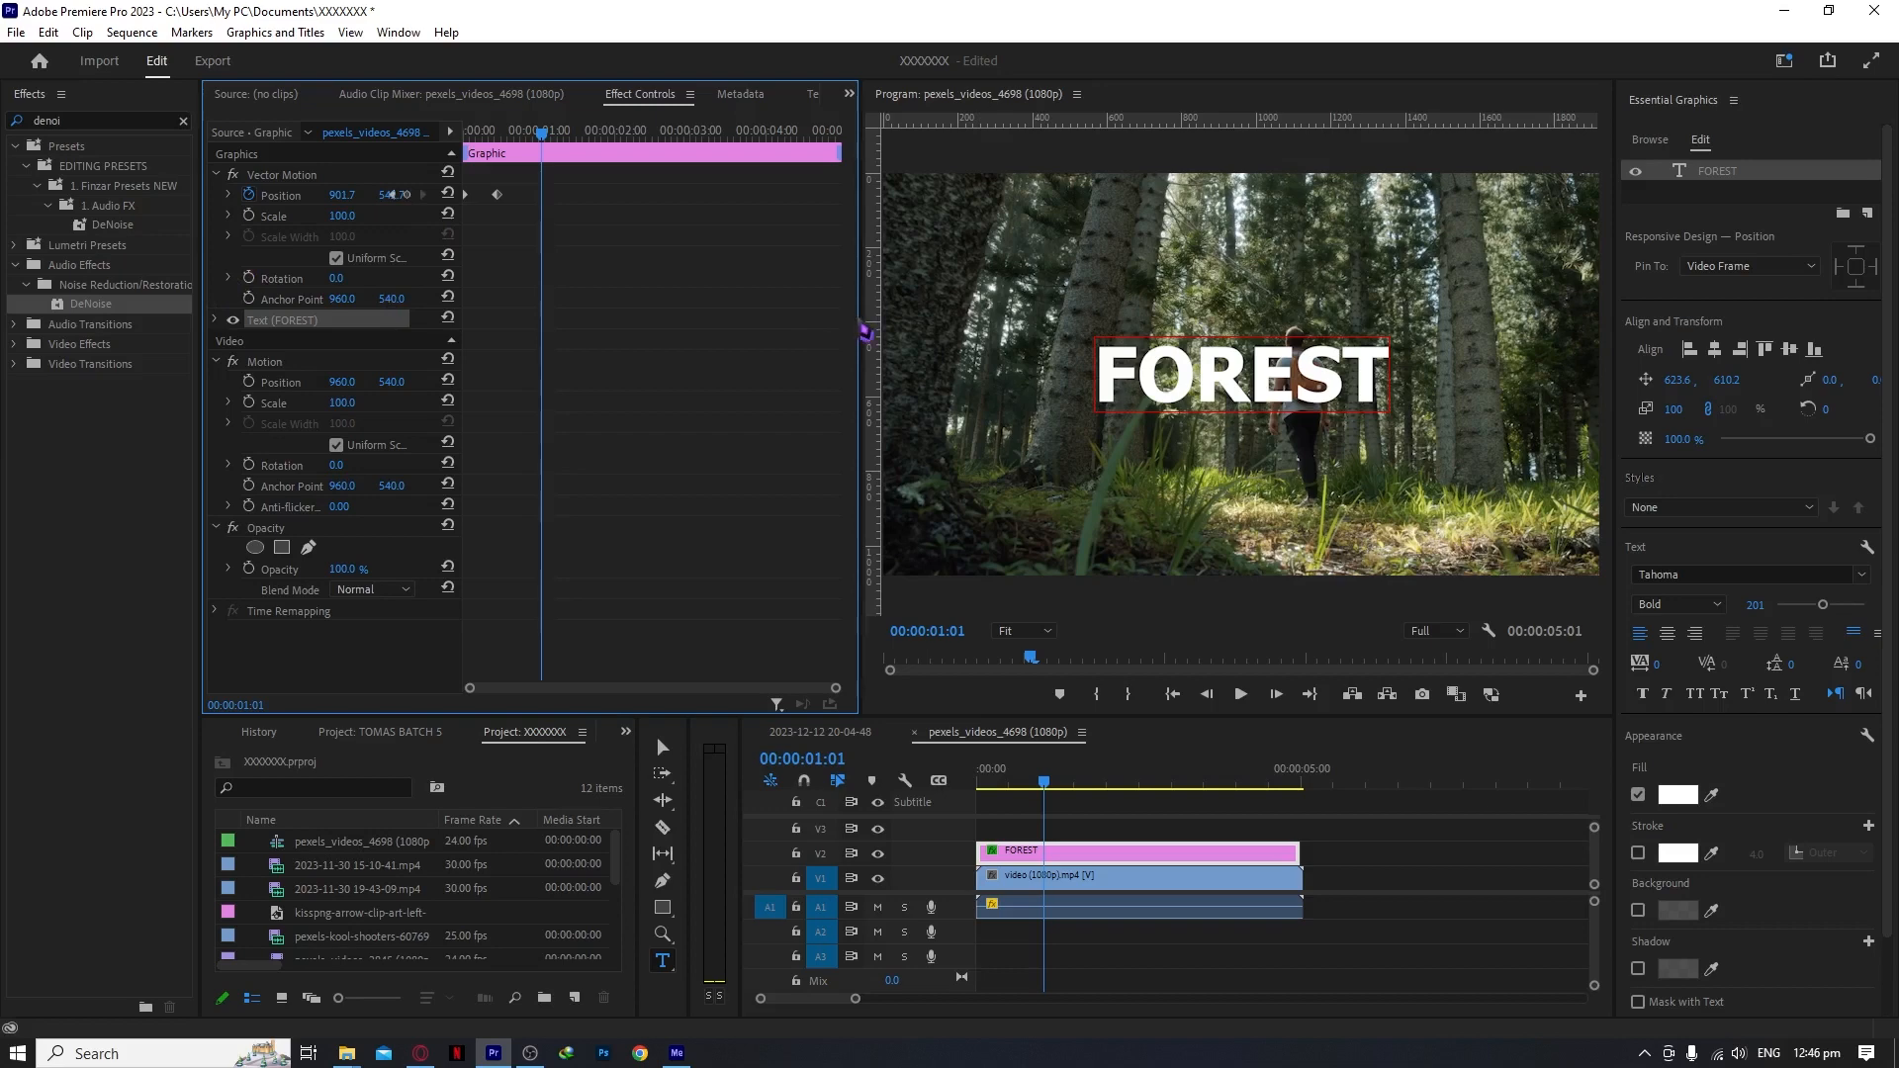
drag(862, 306, 883, 306)
drag(471, 278, 513, 278)
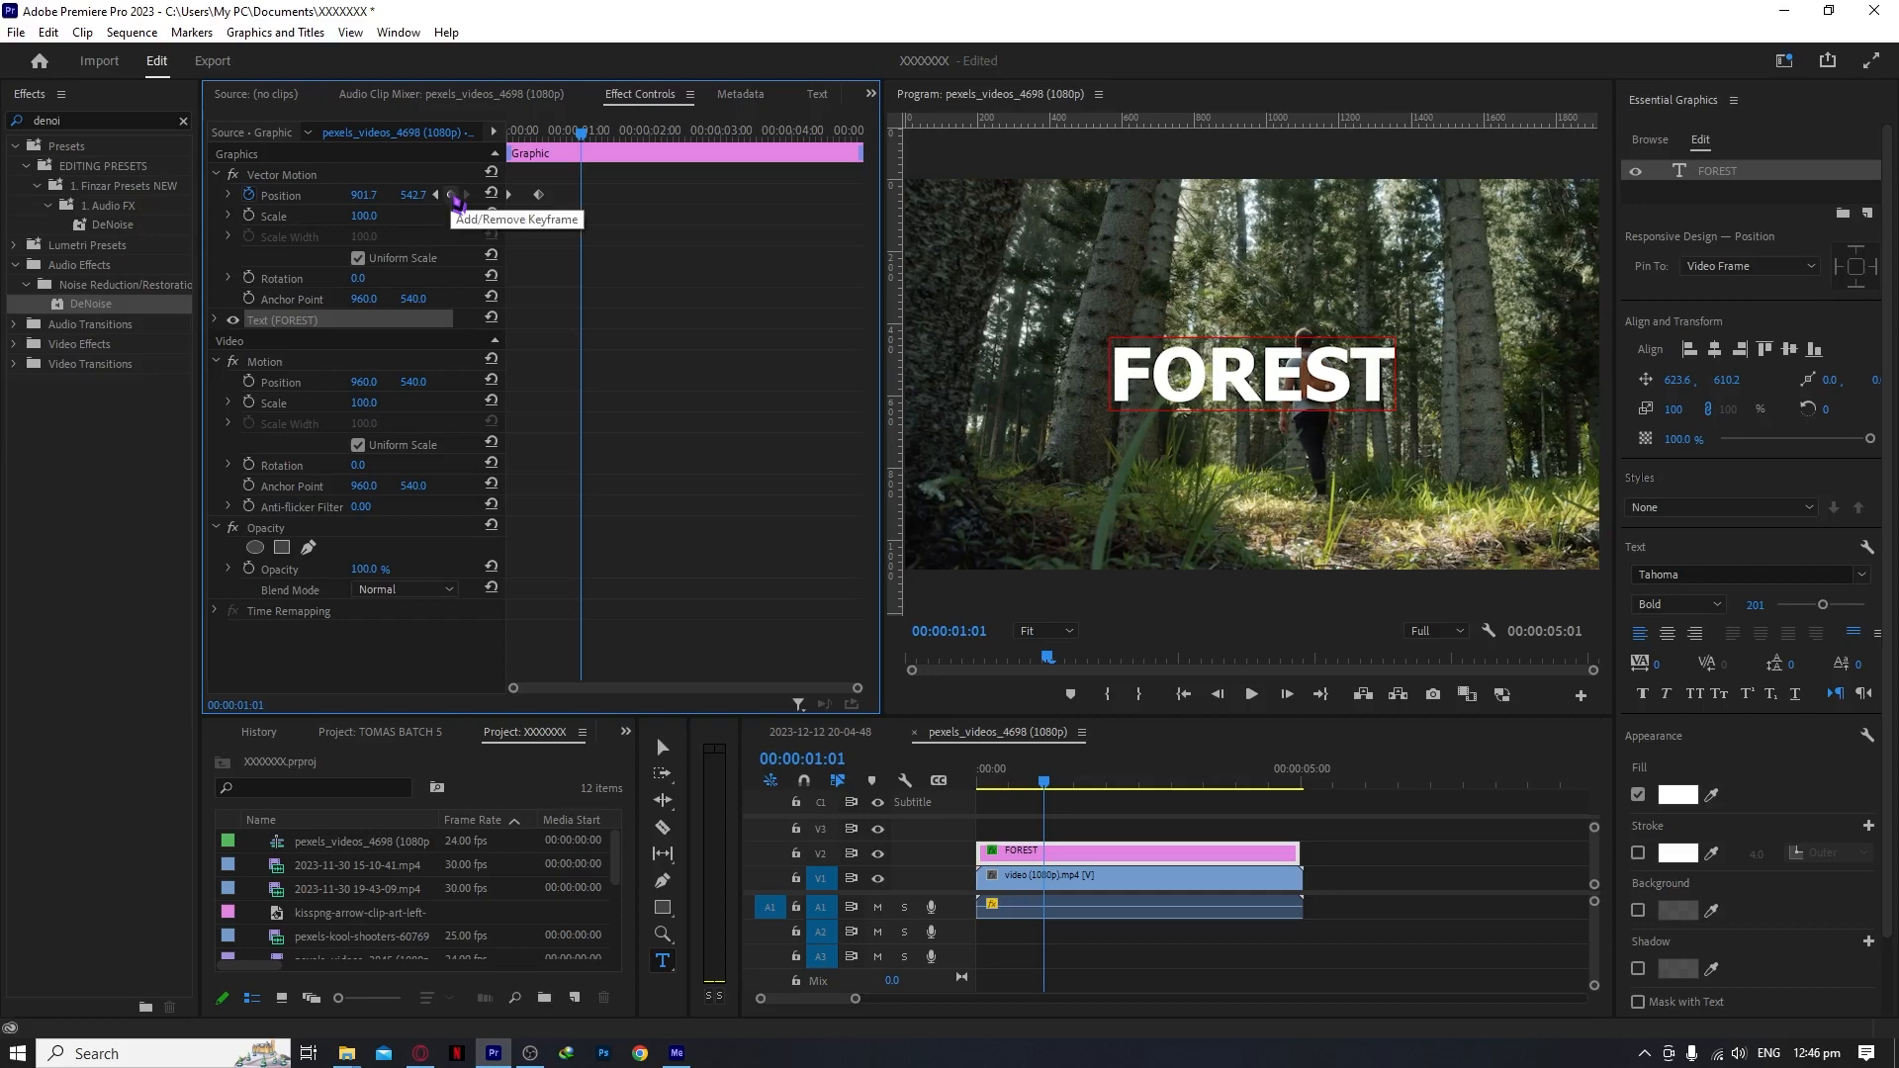
click(454, 196)
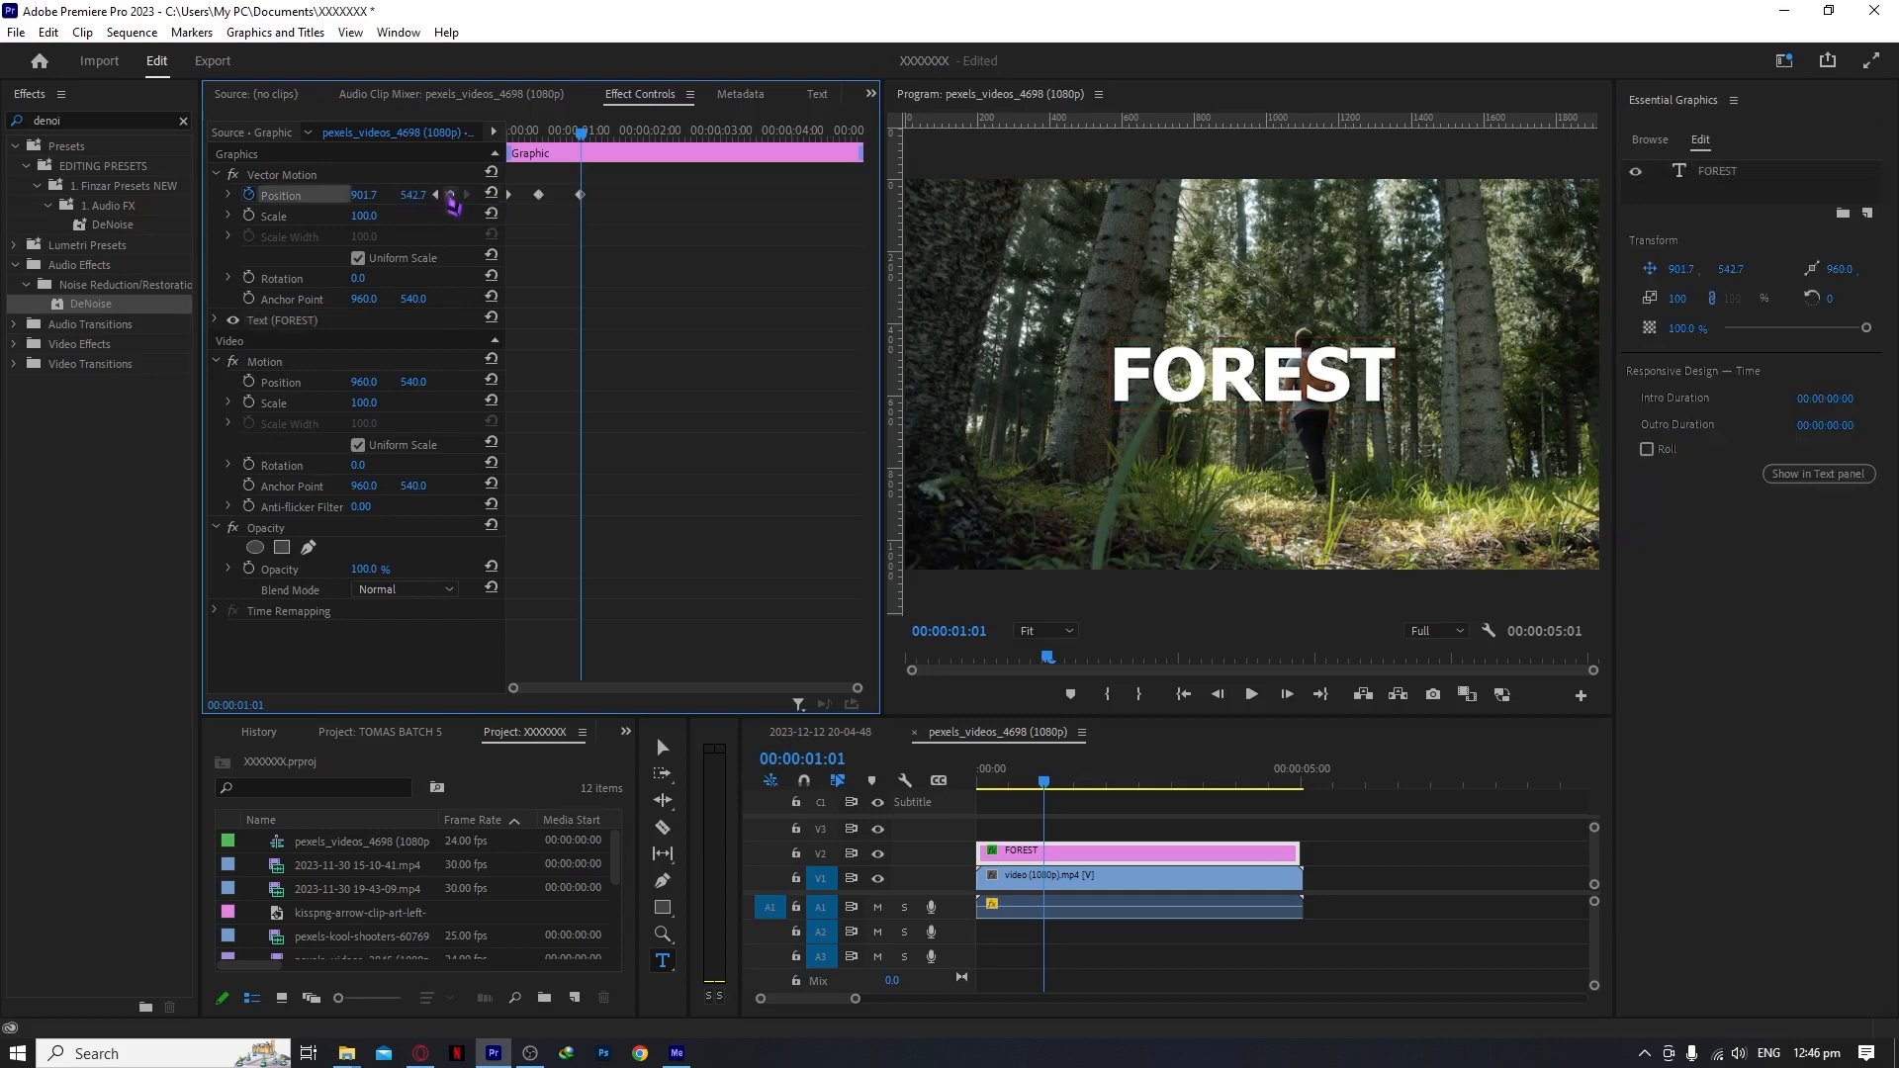
- At 00:00:01:21, move the FOREST graphic off the frame's right edge with Vector Motion, to about 2513, 535
drag(589, 144, 655, 136)
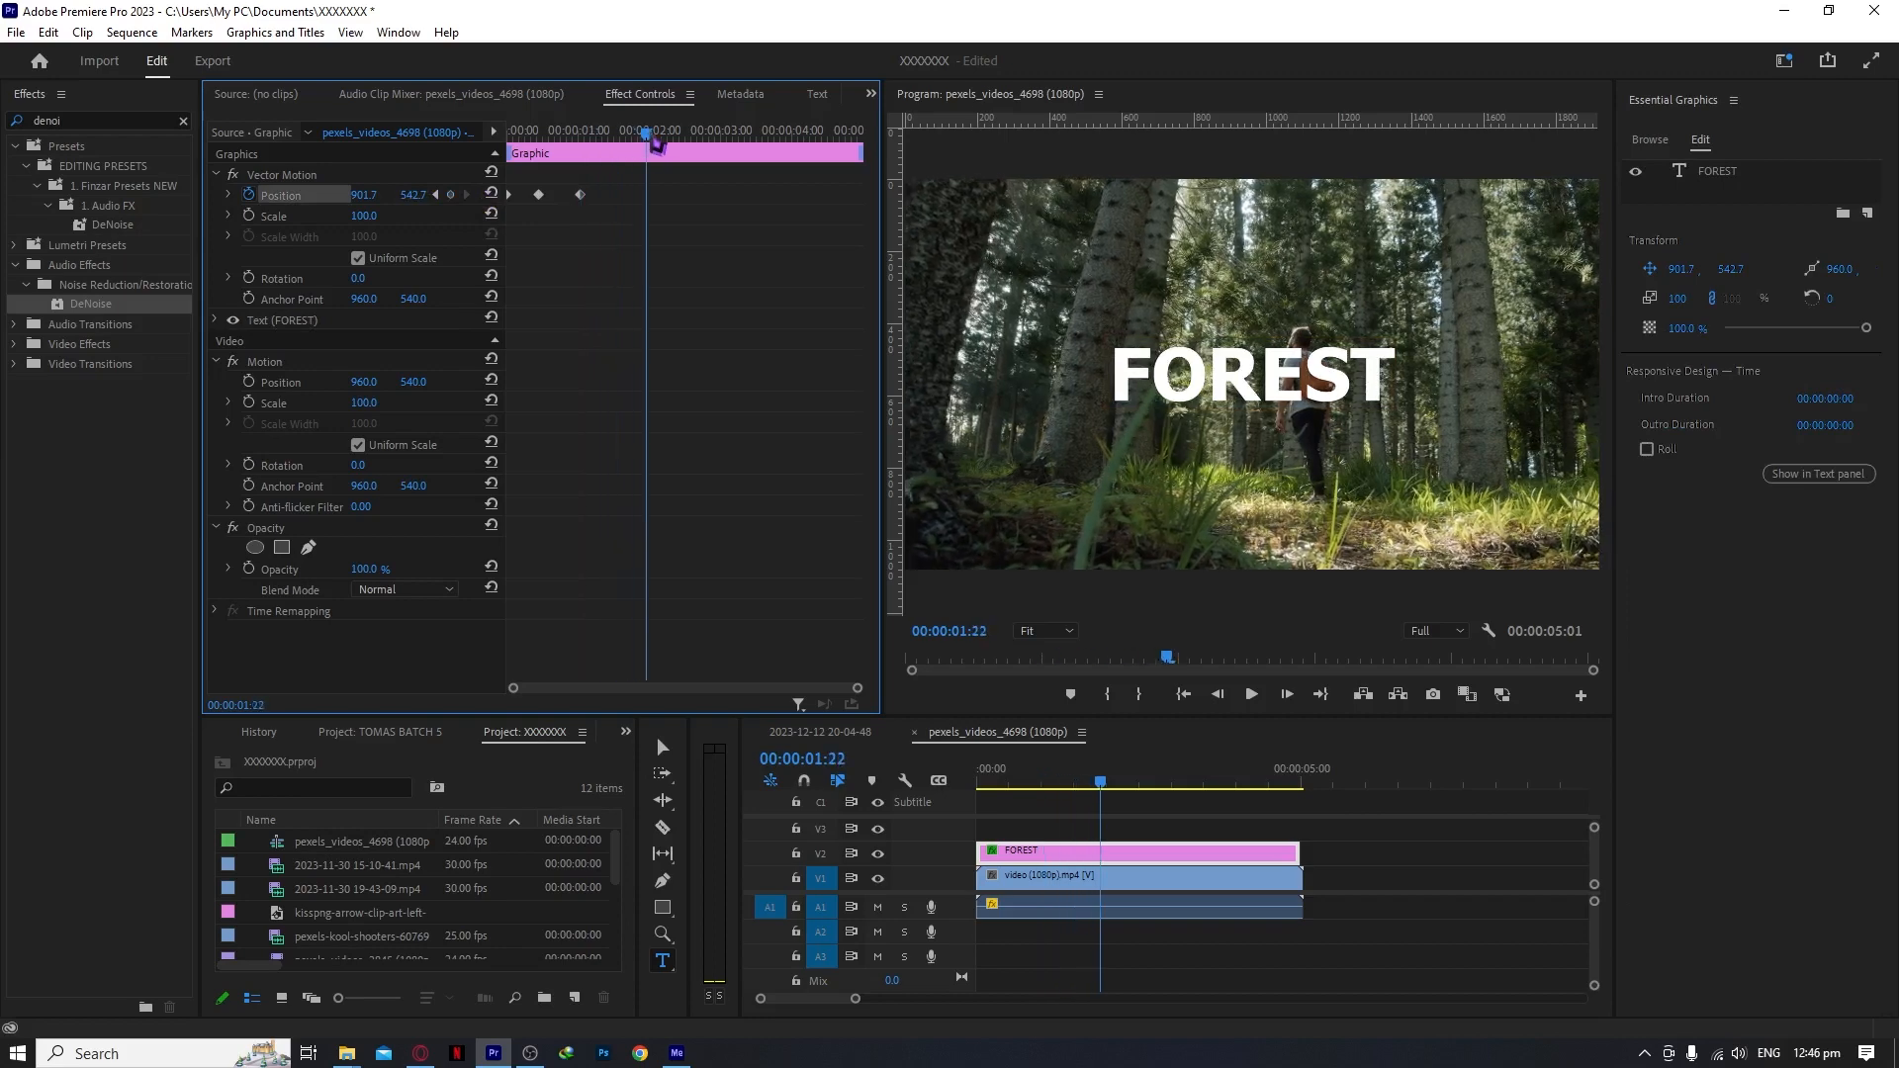
click(432, 176)
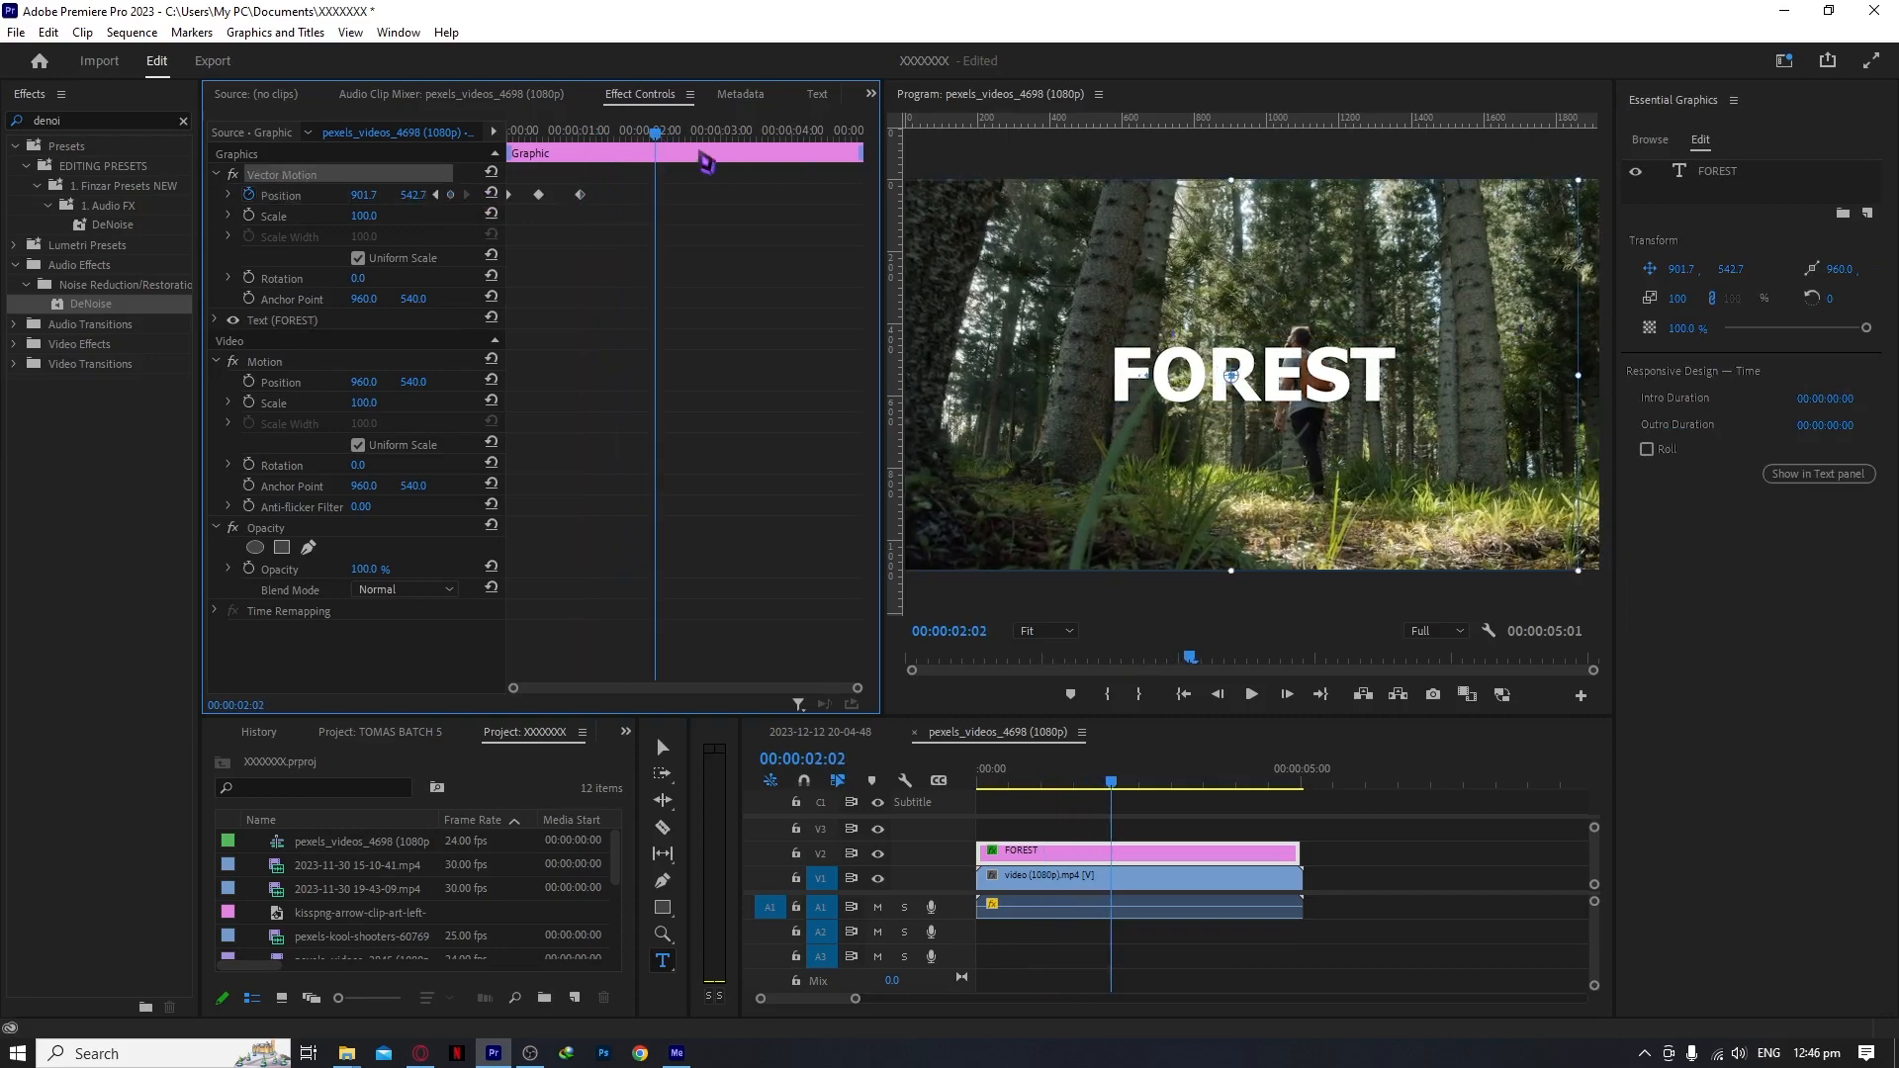
drag(658, 137, 648, 146)
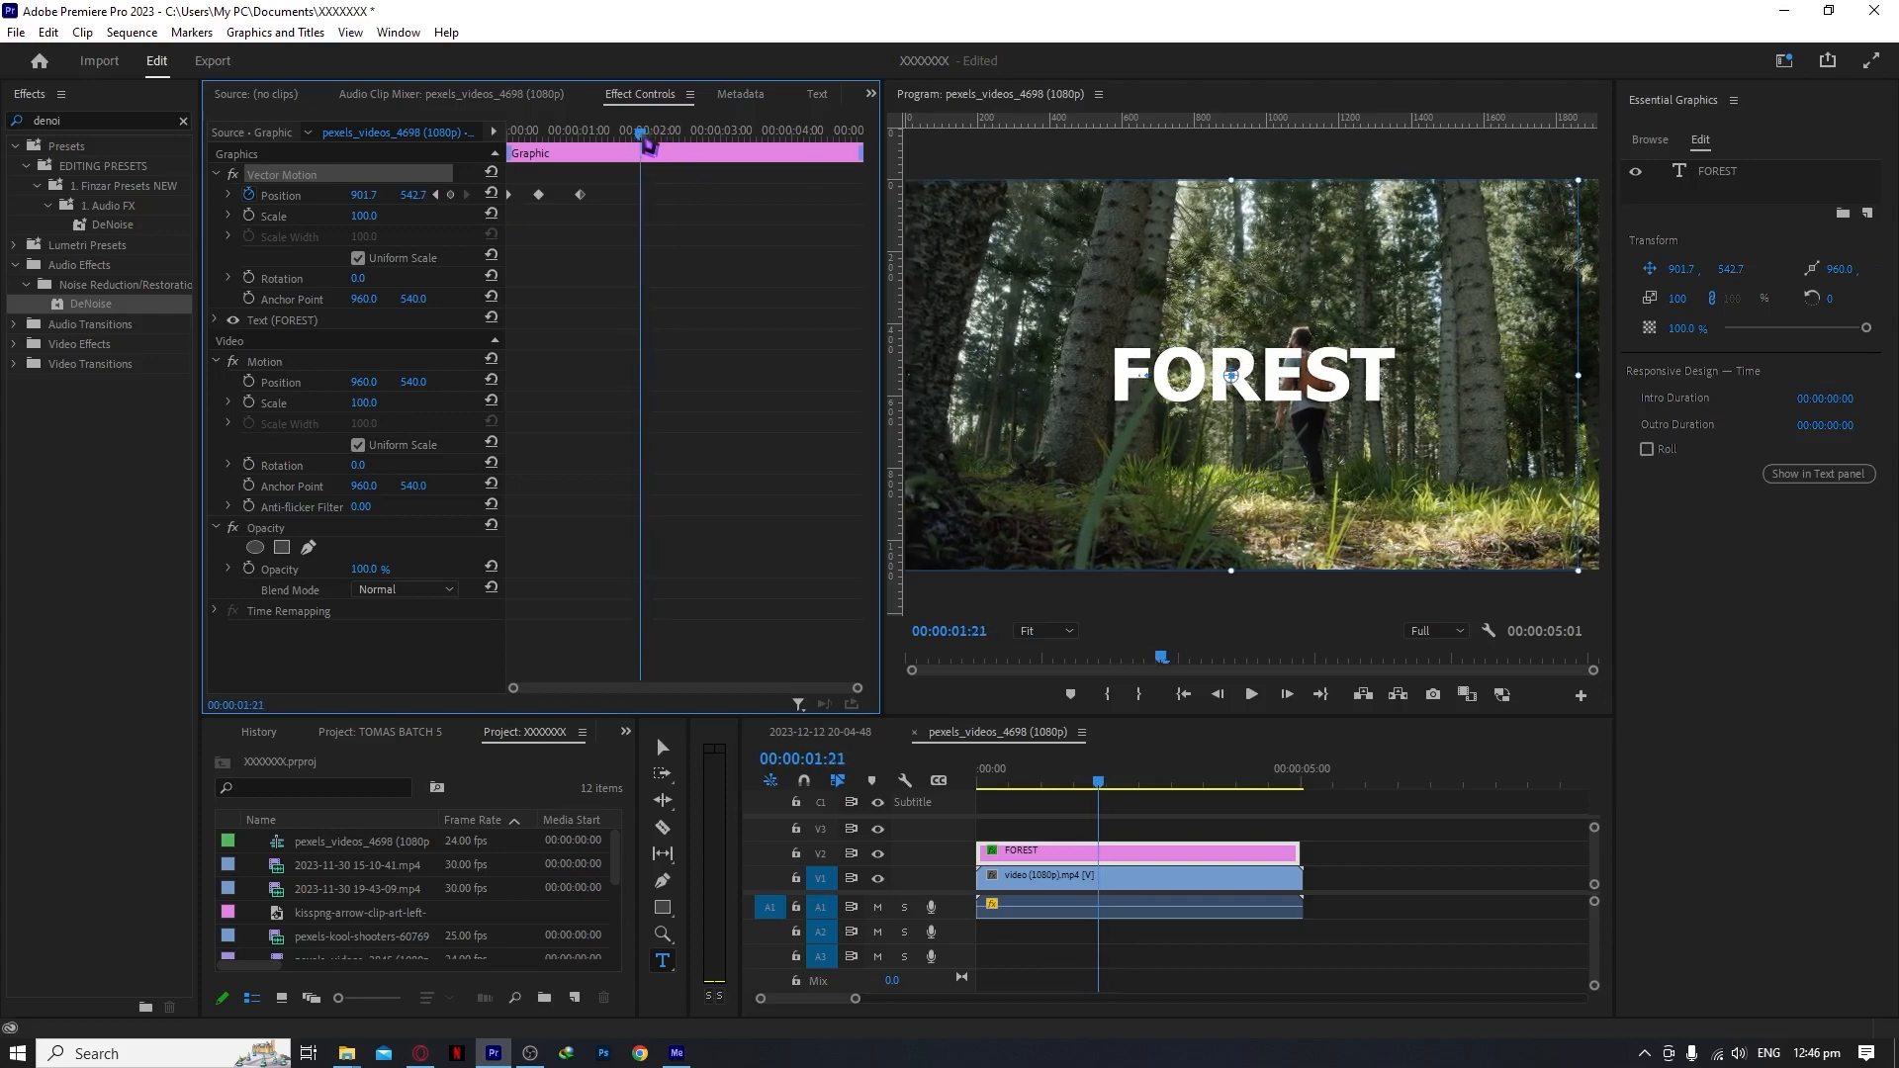
drag(1209, 383, 1764, 366)
mouse_move(412, 195)
mouse_down()
mouse_move(554, 194)
mouse_move(423, 195)
mouse_up()
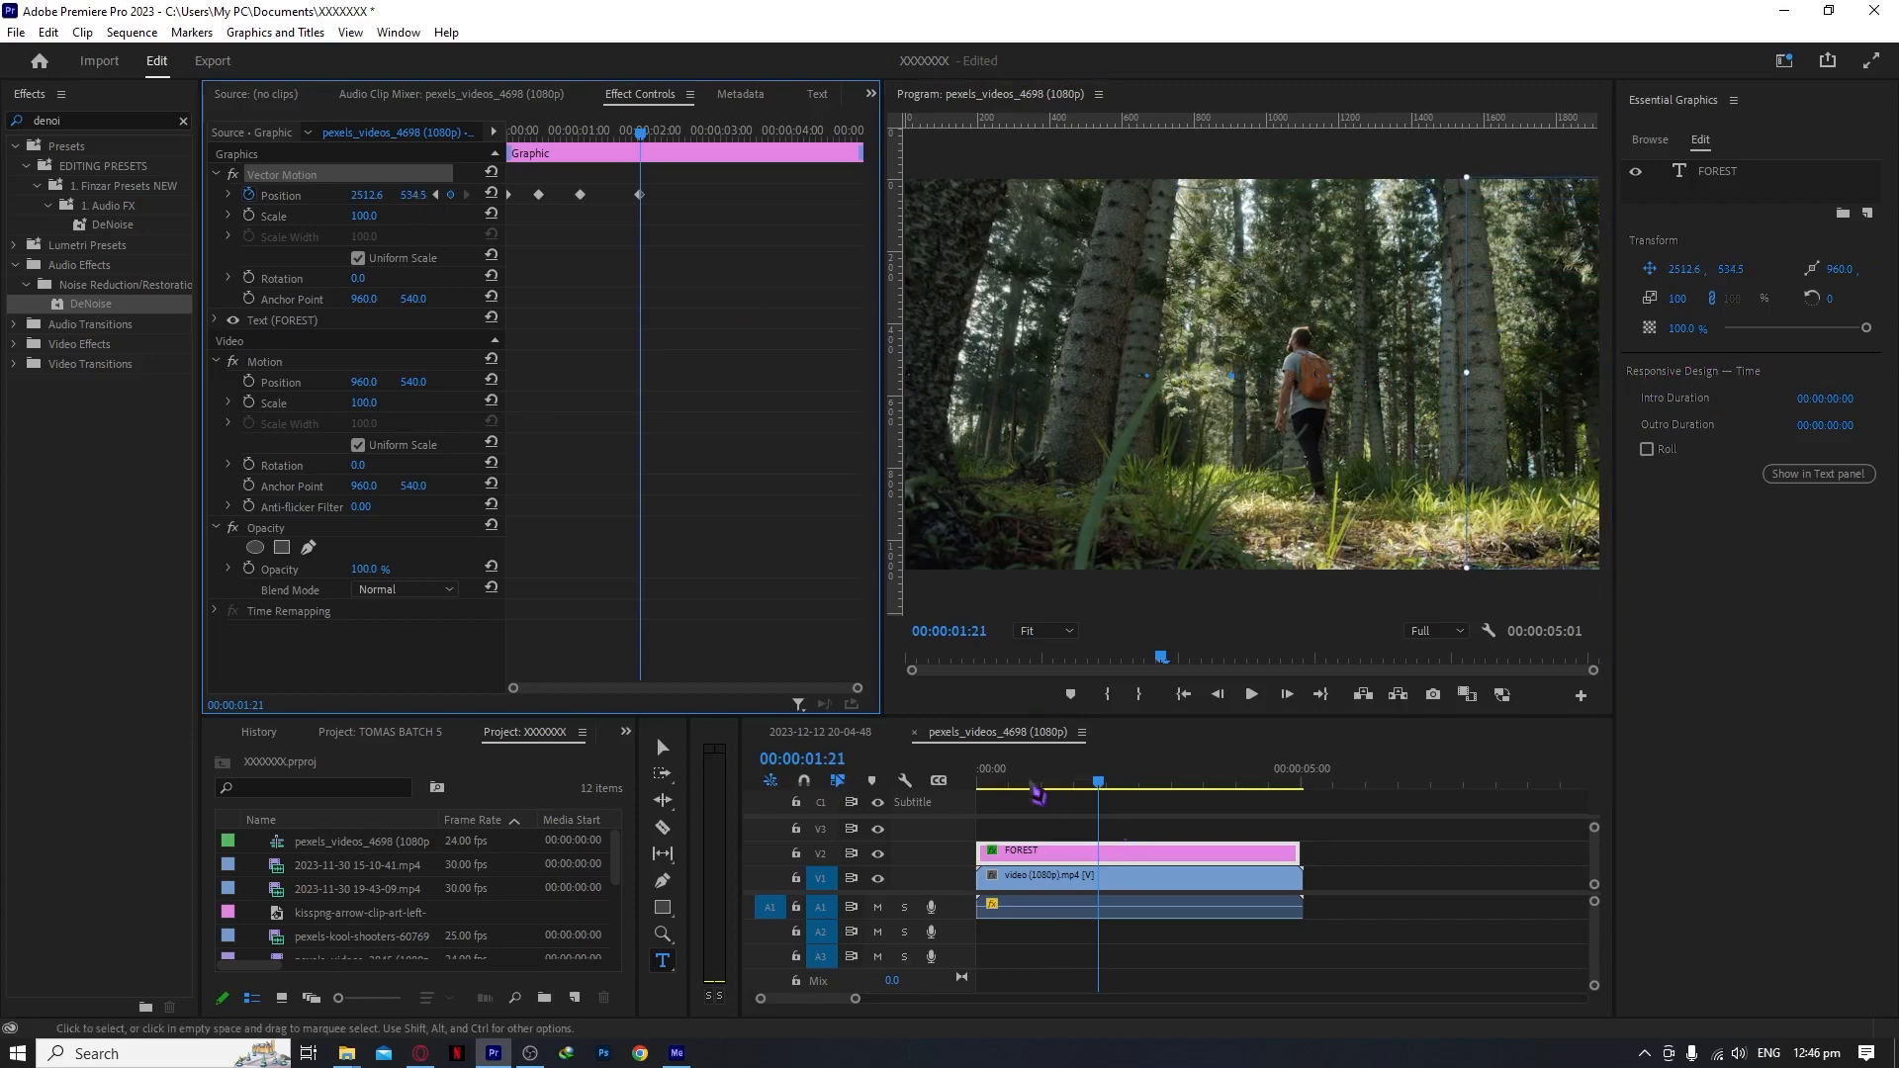
- Play the sequence from the start to review the FOREST text's slide-in and slide-out animation
drag(1025, 770, 921, 782)
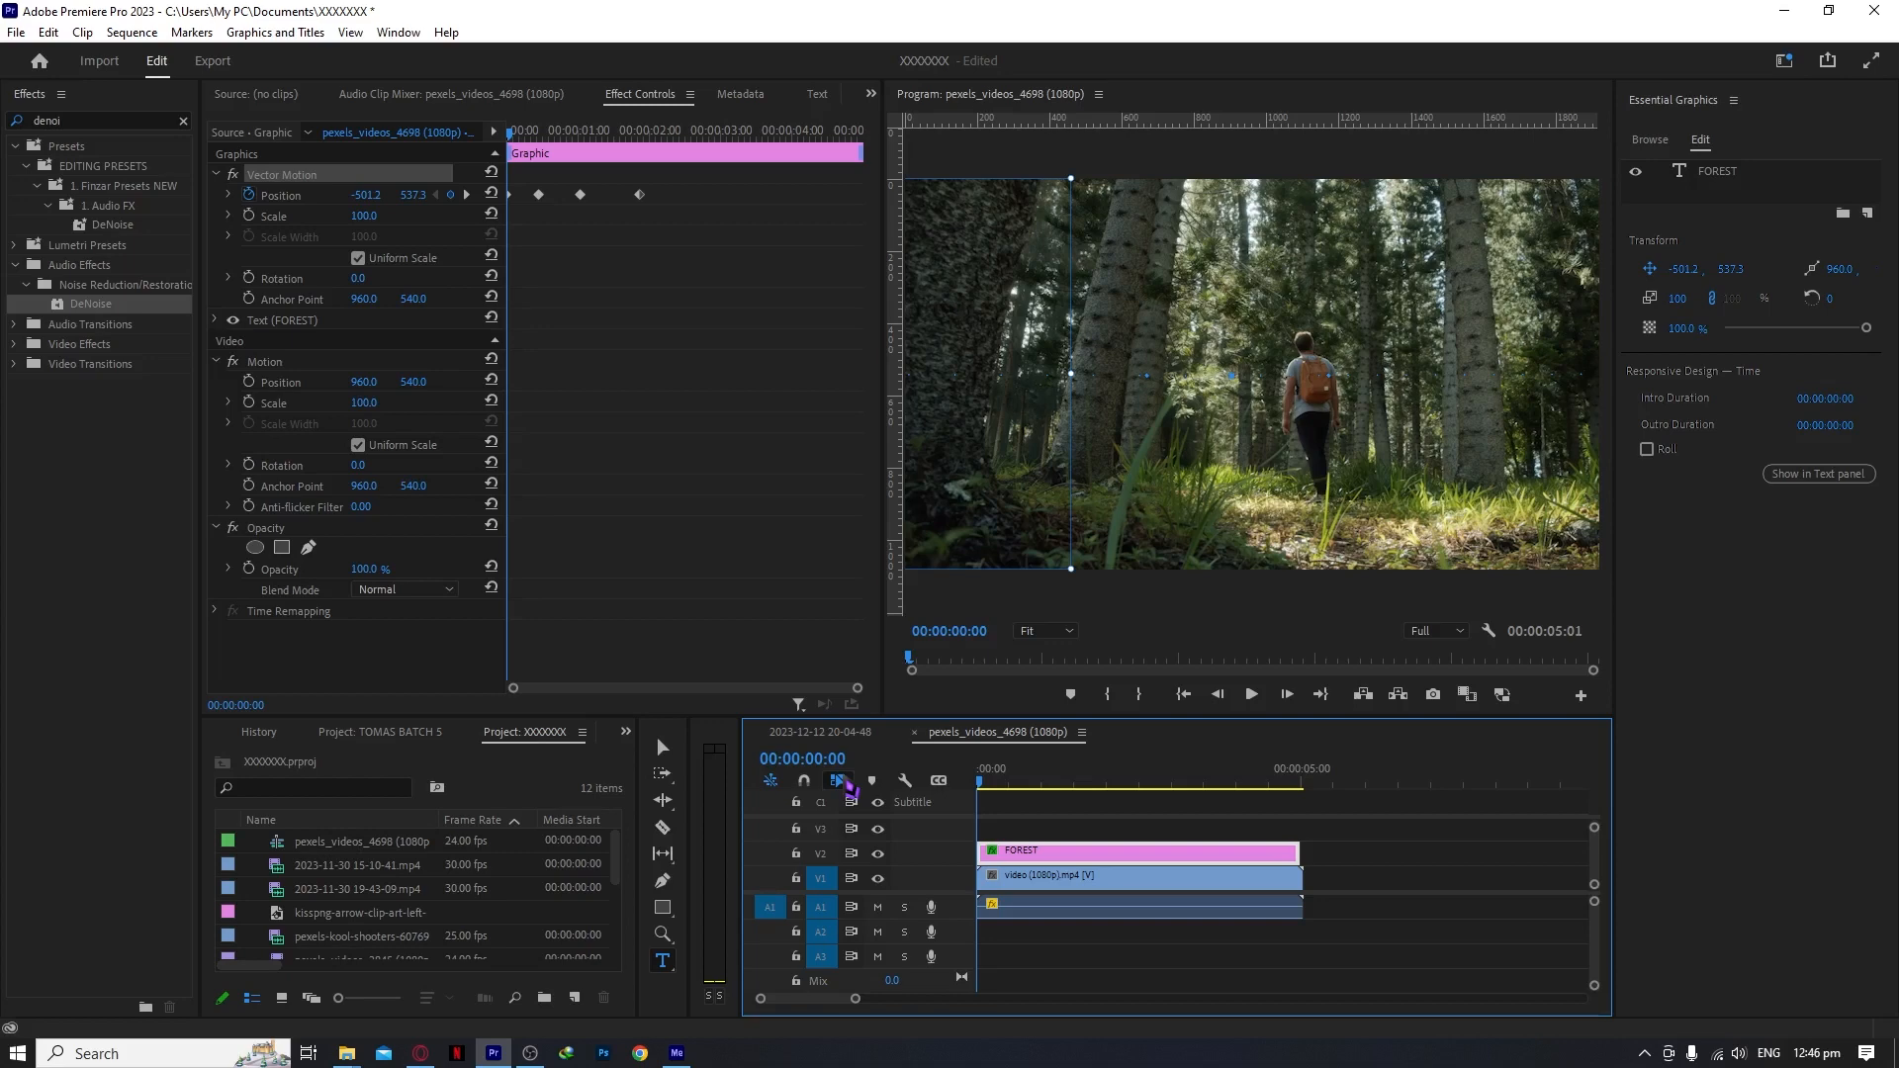
key(space)
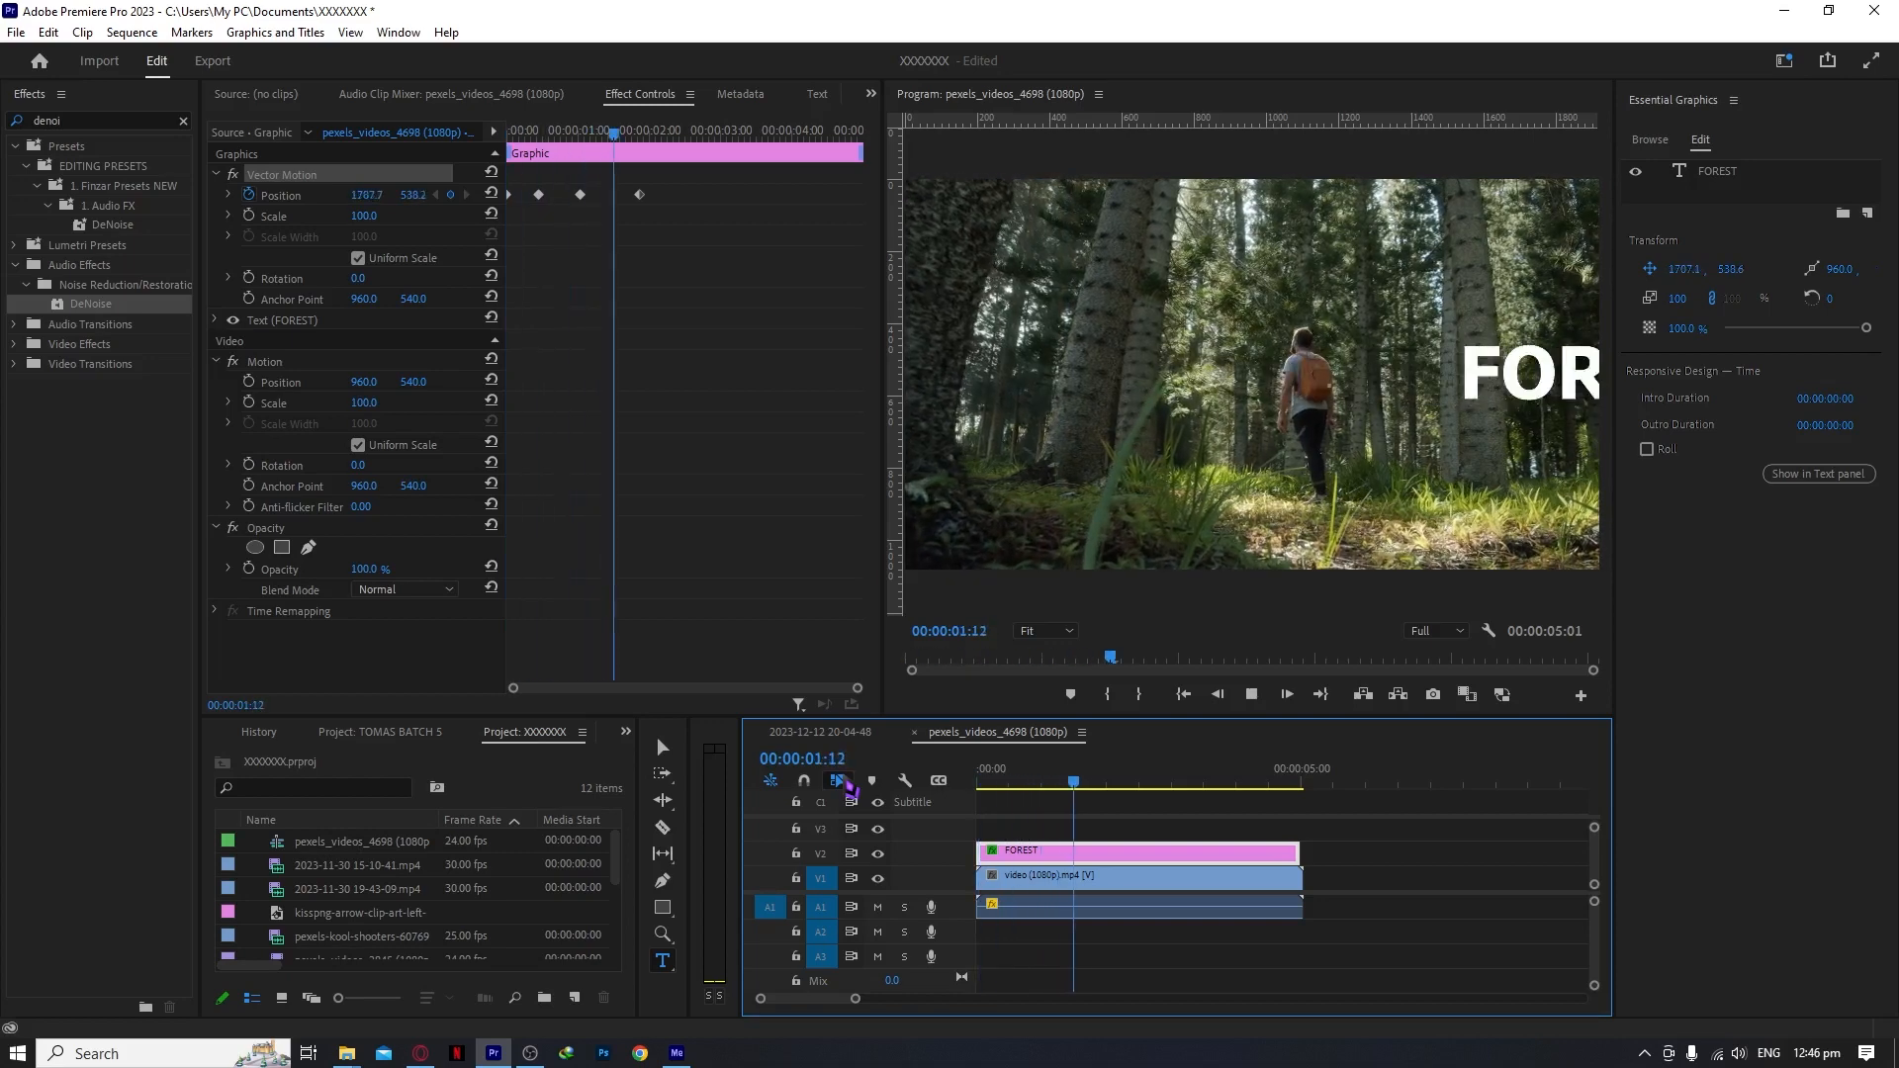
- Replay the sequence from the start to check the speed of the FOREST text's entrance and exit
key(space)
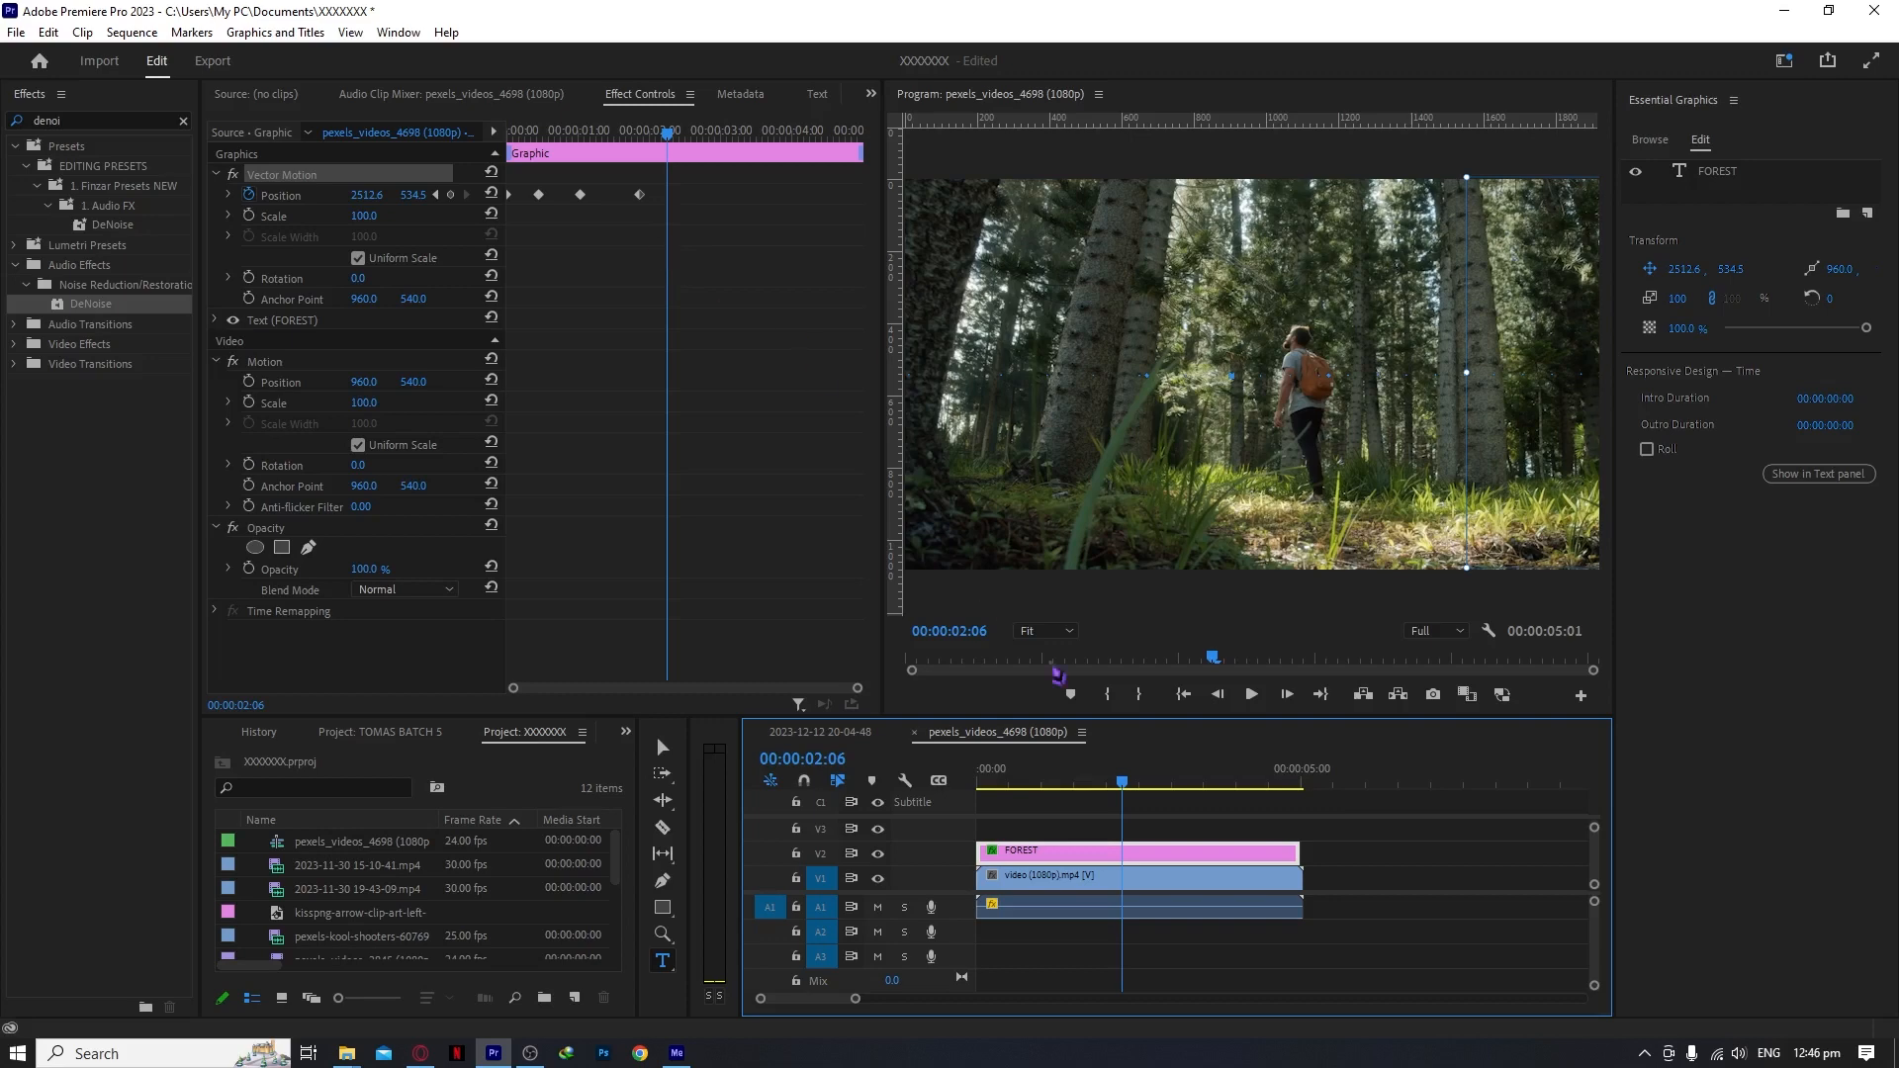
drag(1084, 782, 846, 784)
key(space)
key(space)
key(space)
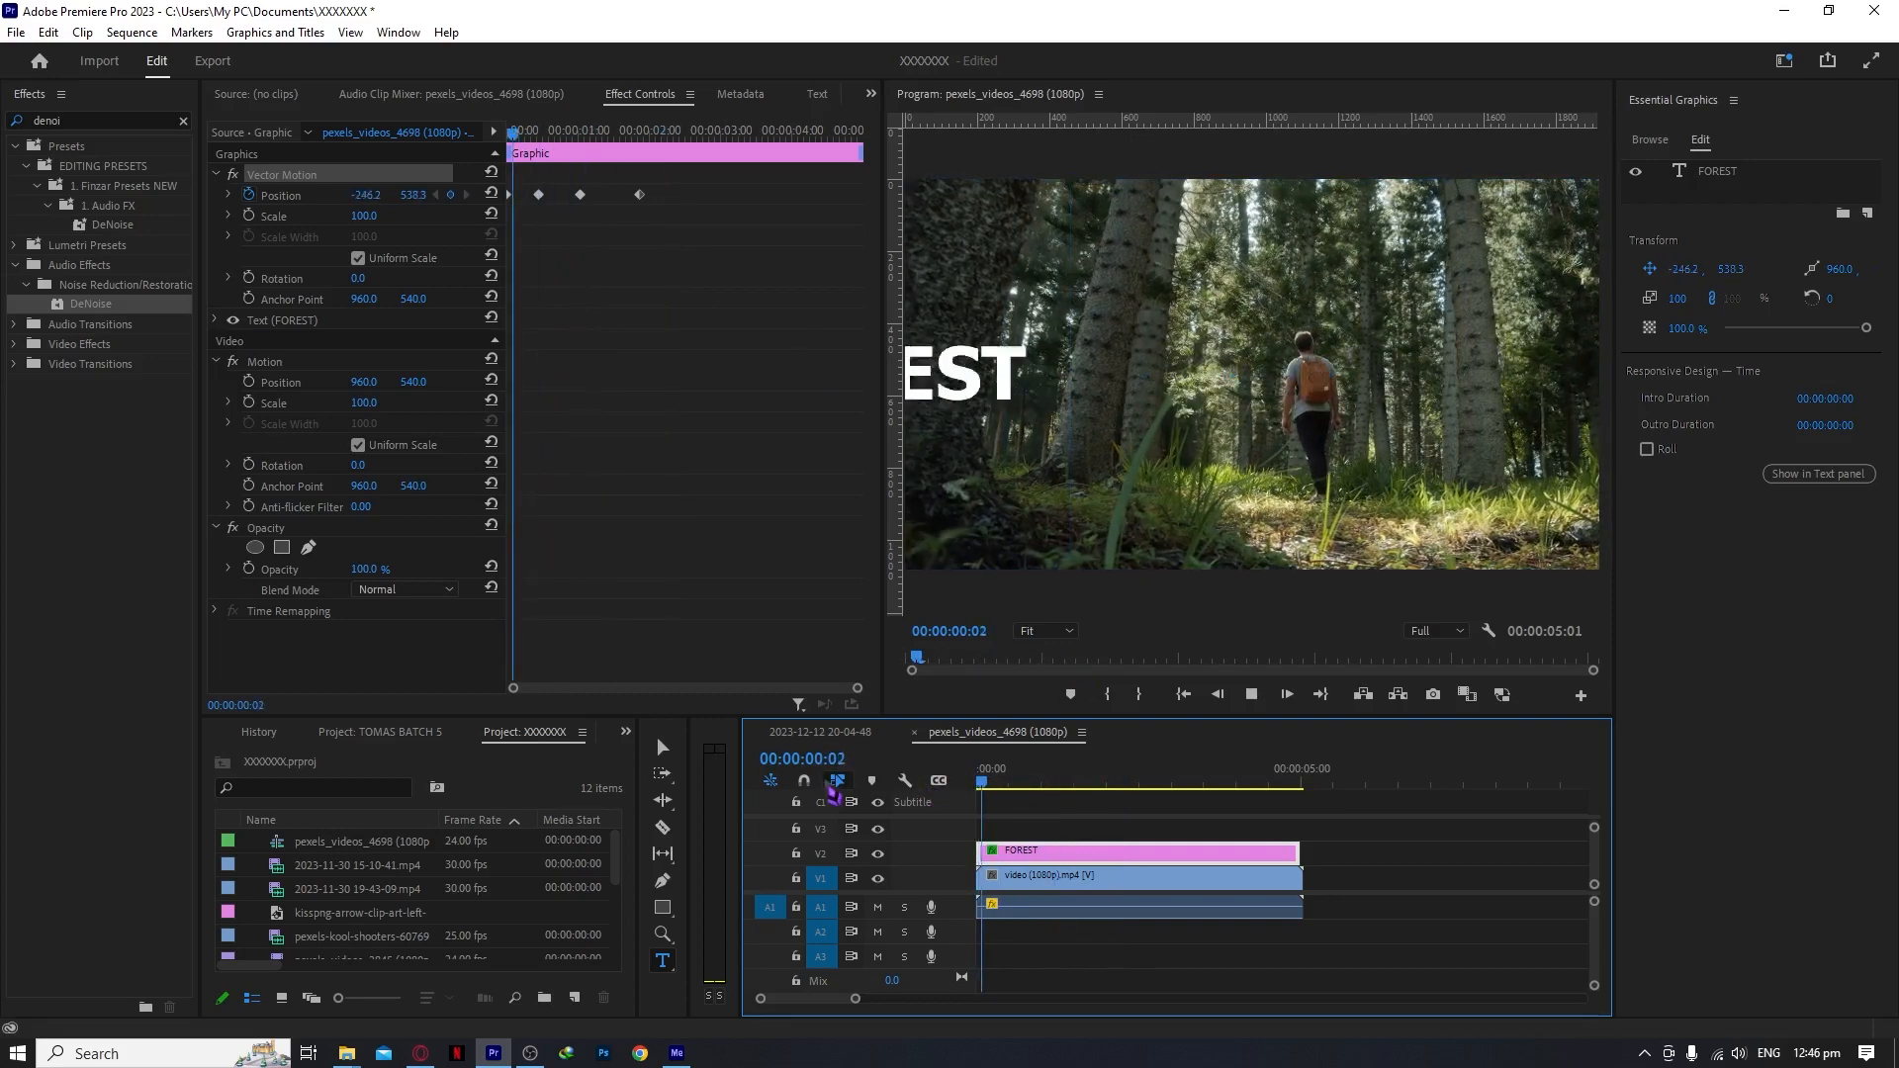
key(space)
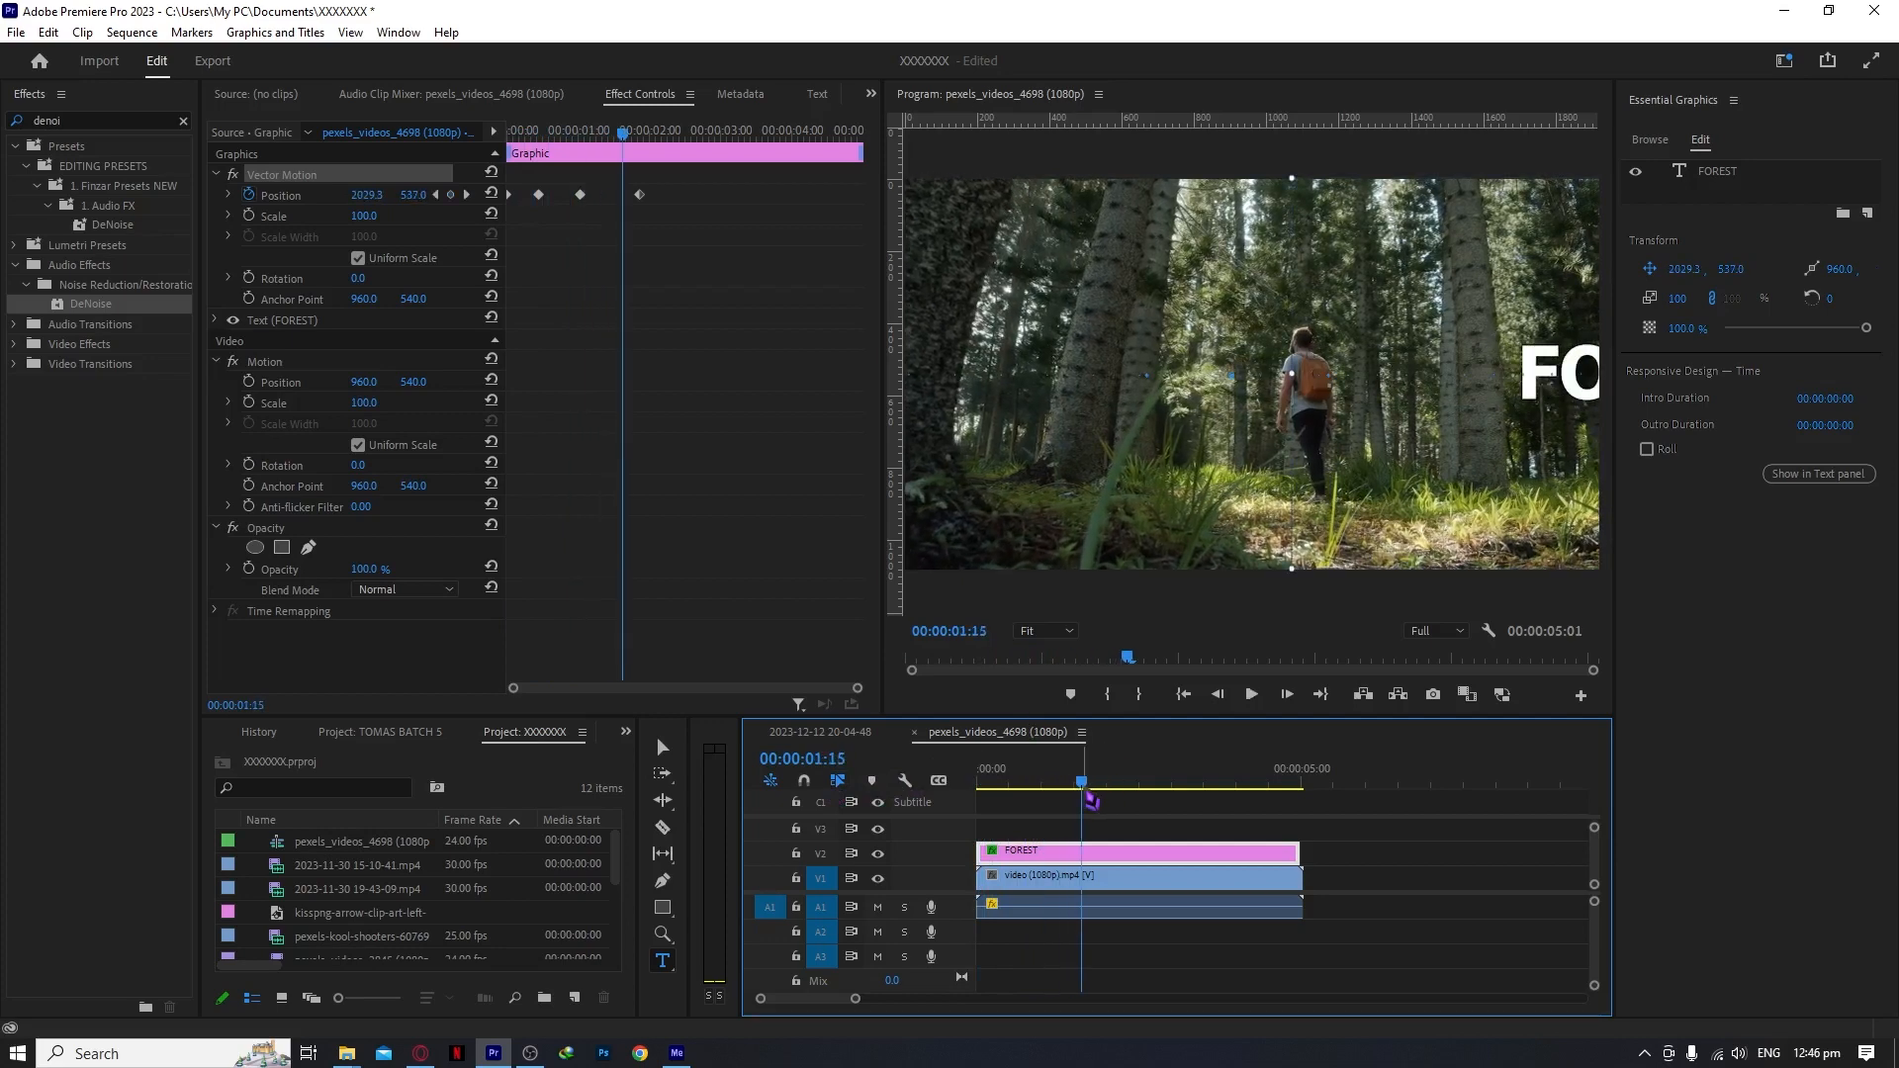
- Move the last Vector Motion Position keyframe earlier, to 00:00:01:17, to speed up the FOREST text's exit
click(673, 270)
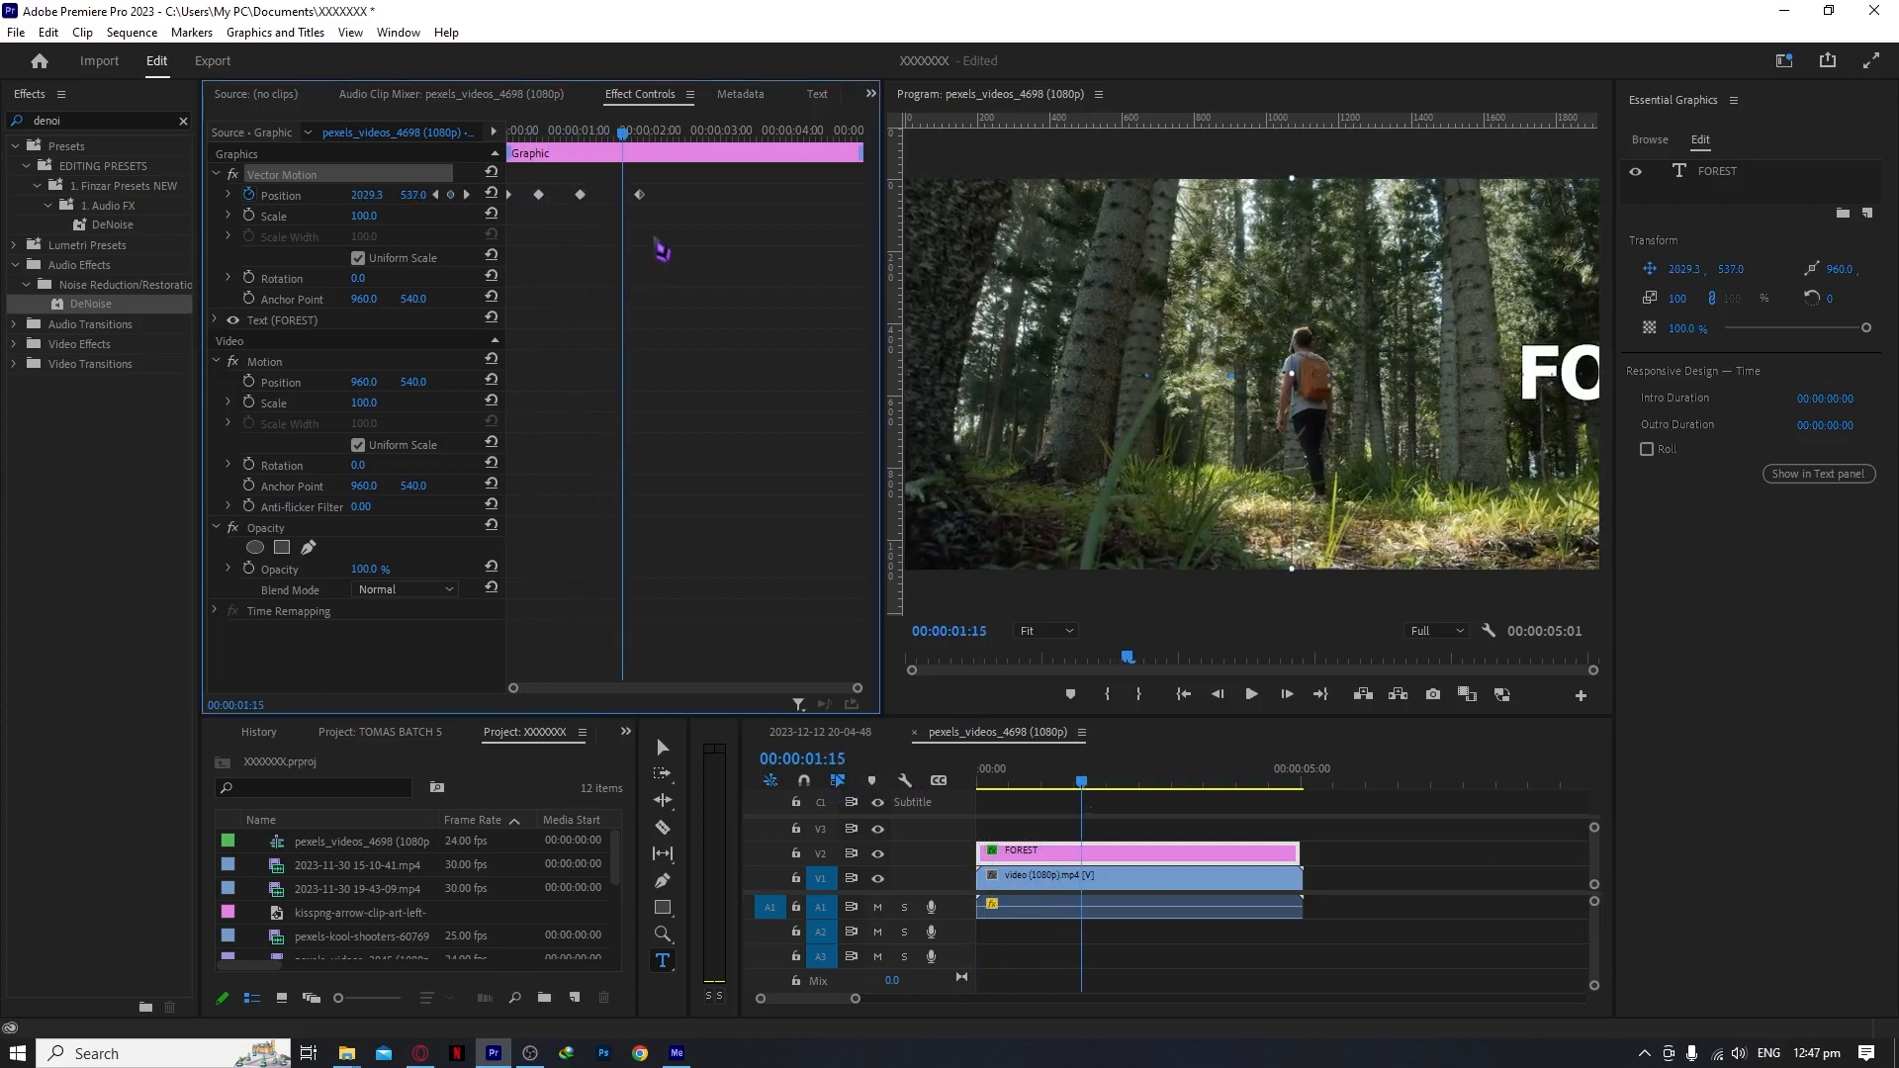
key(=)
drag(695, 183, 658, 204)
key(-)
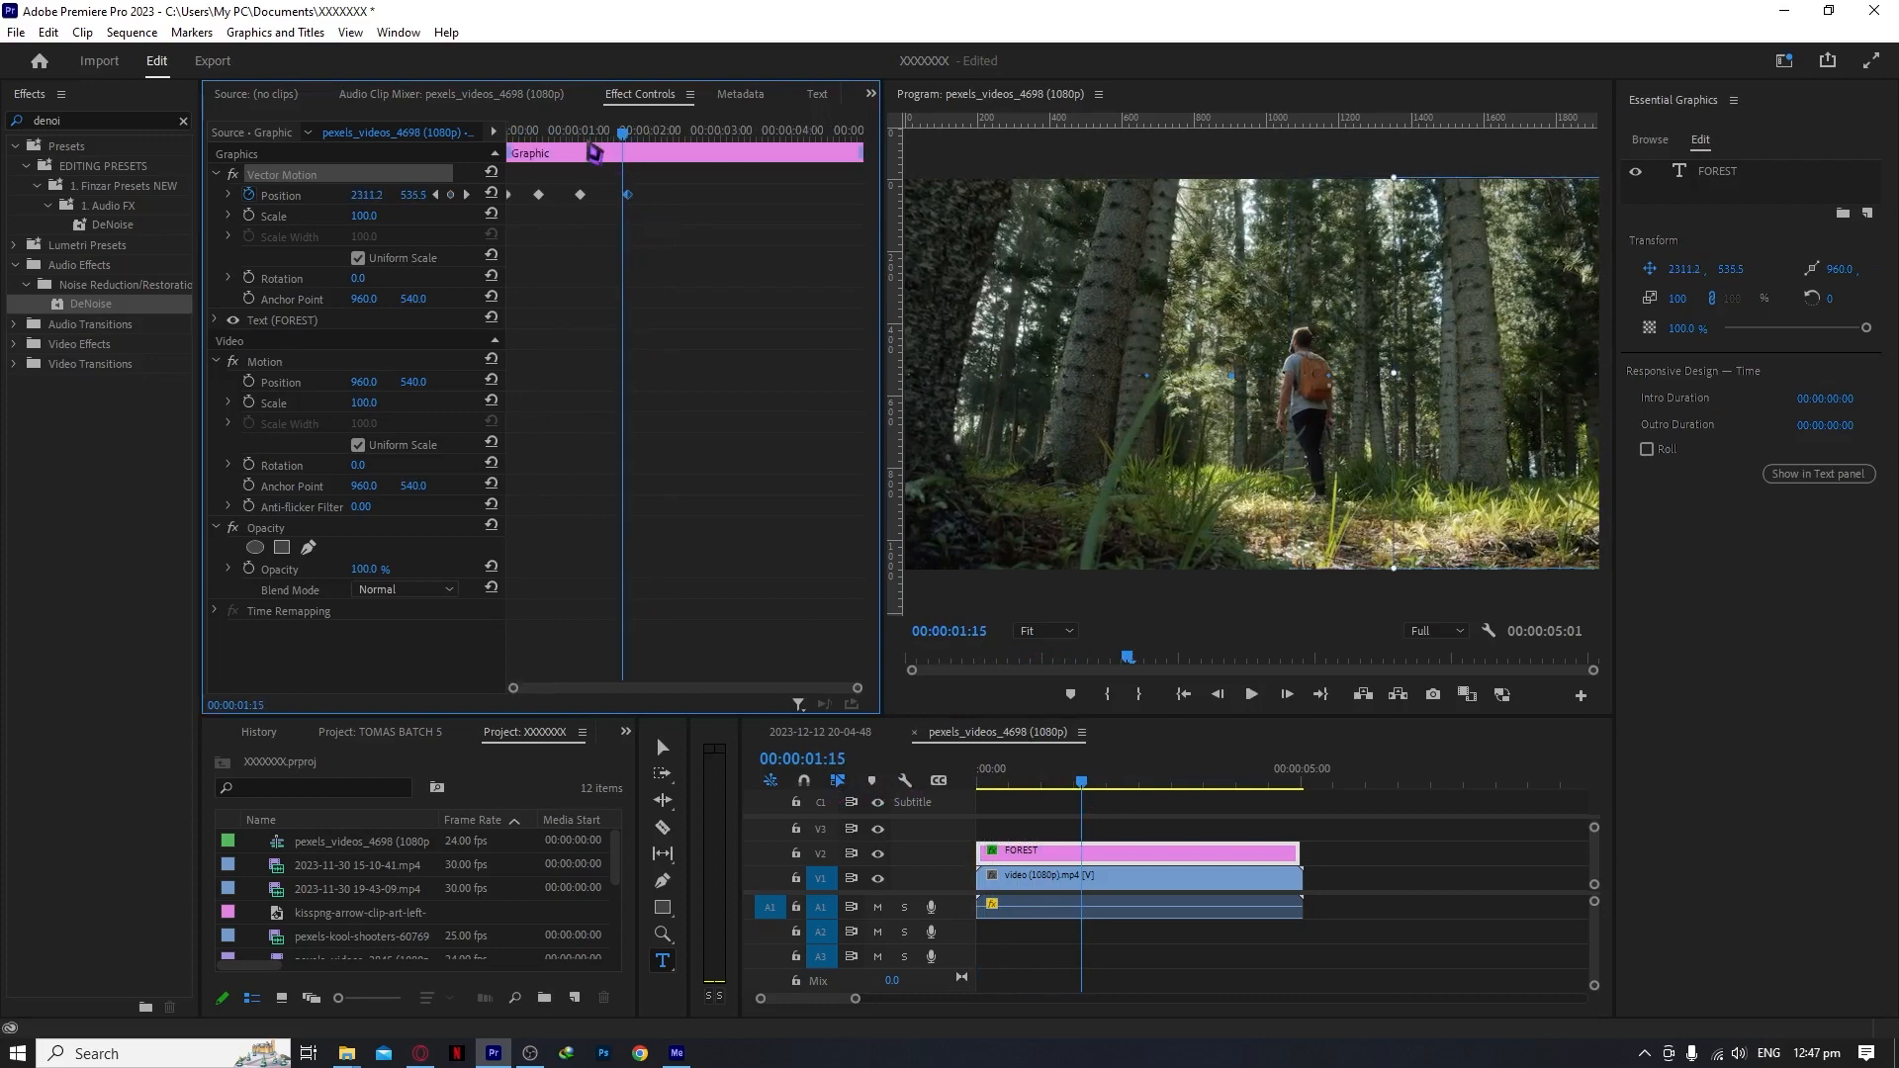
- Play the FOREST animation from the start to check the faster exit, and return to 00:00:00:00
drag(586, 136, 452, 136)
key(space)
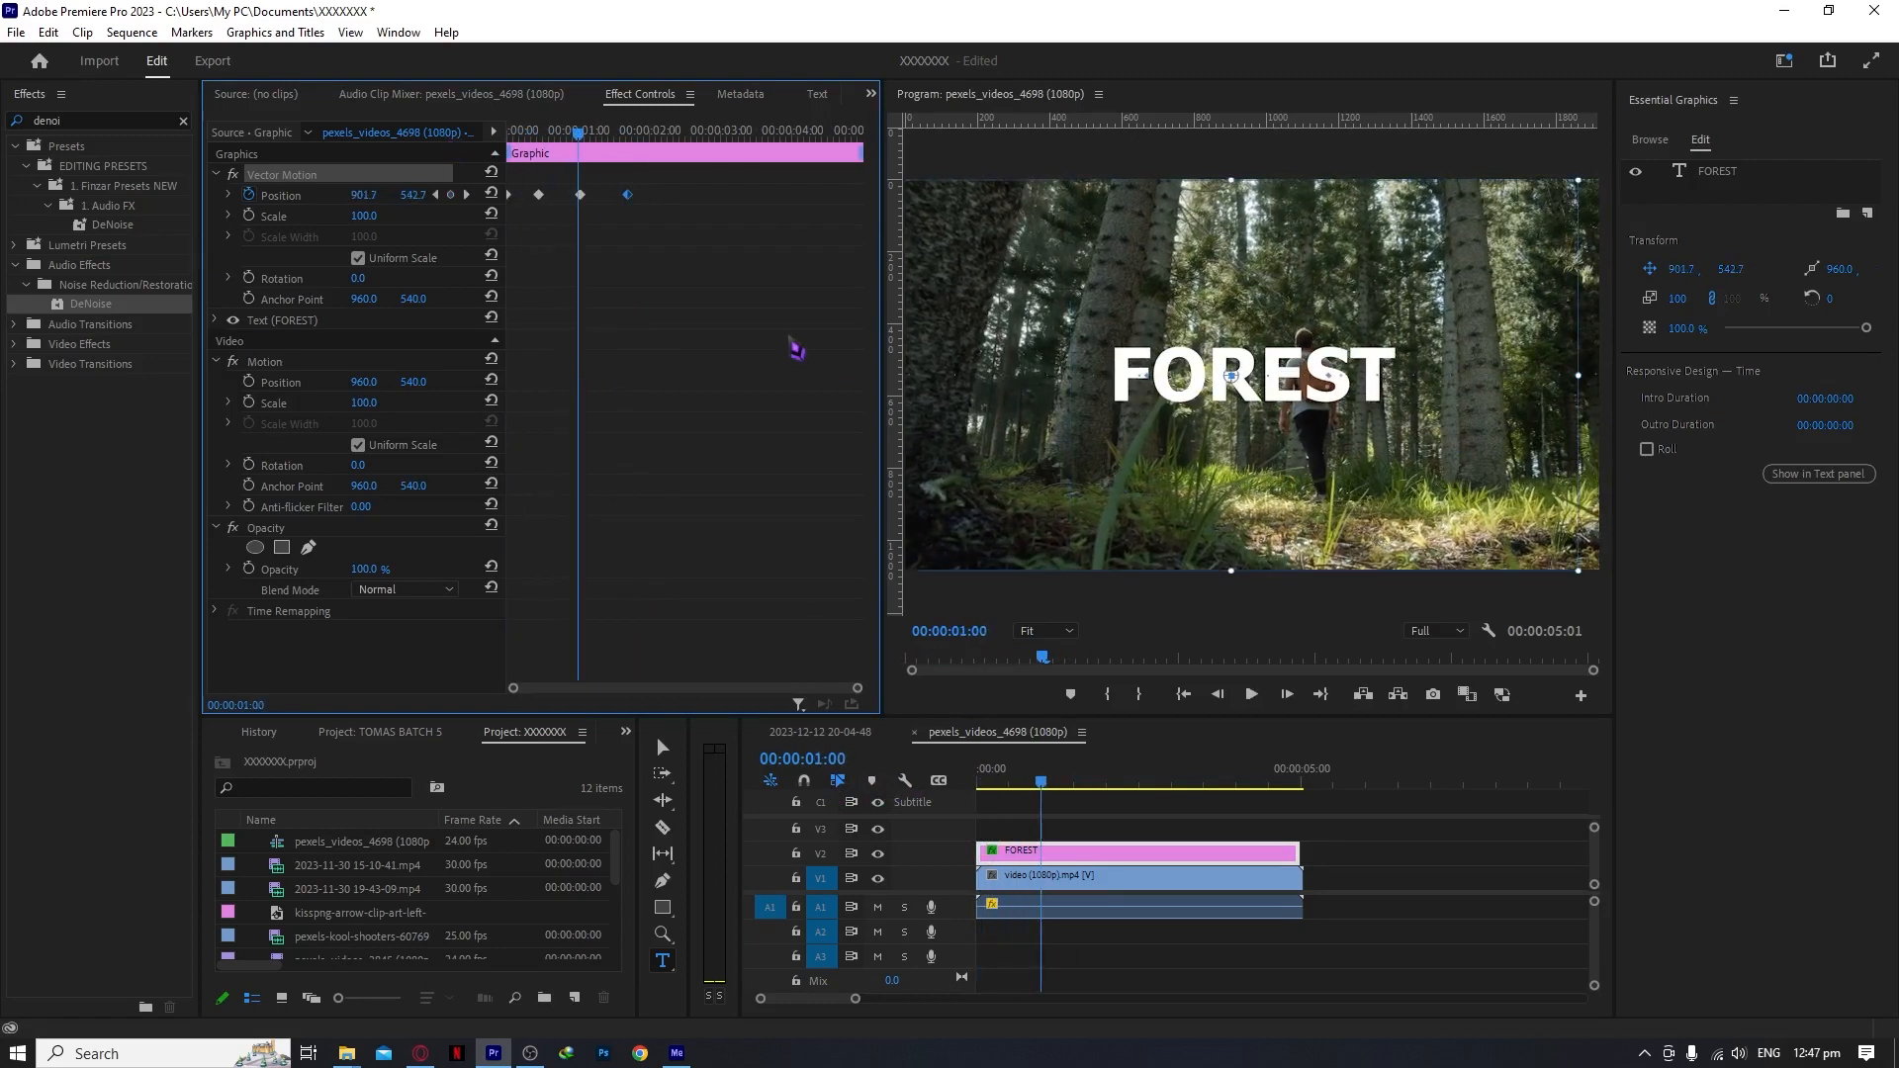
key(space)
drag(620, 134, 388, 128)
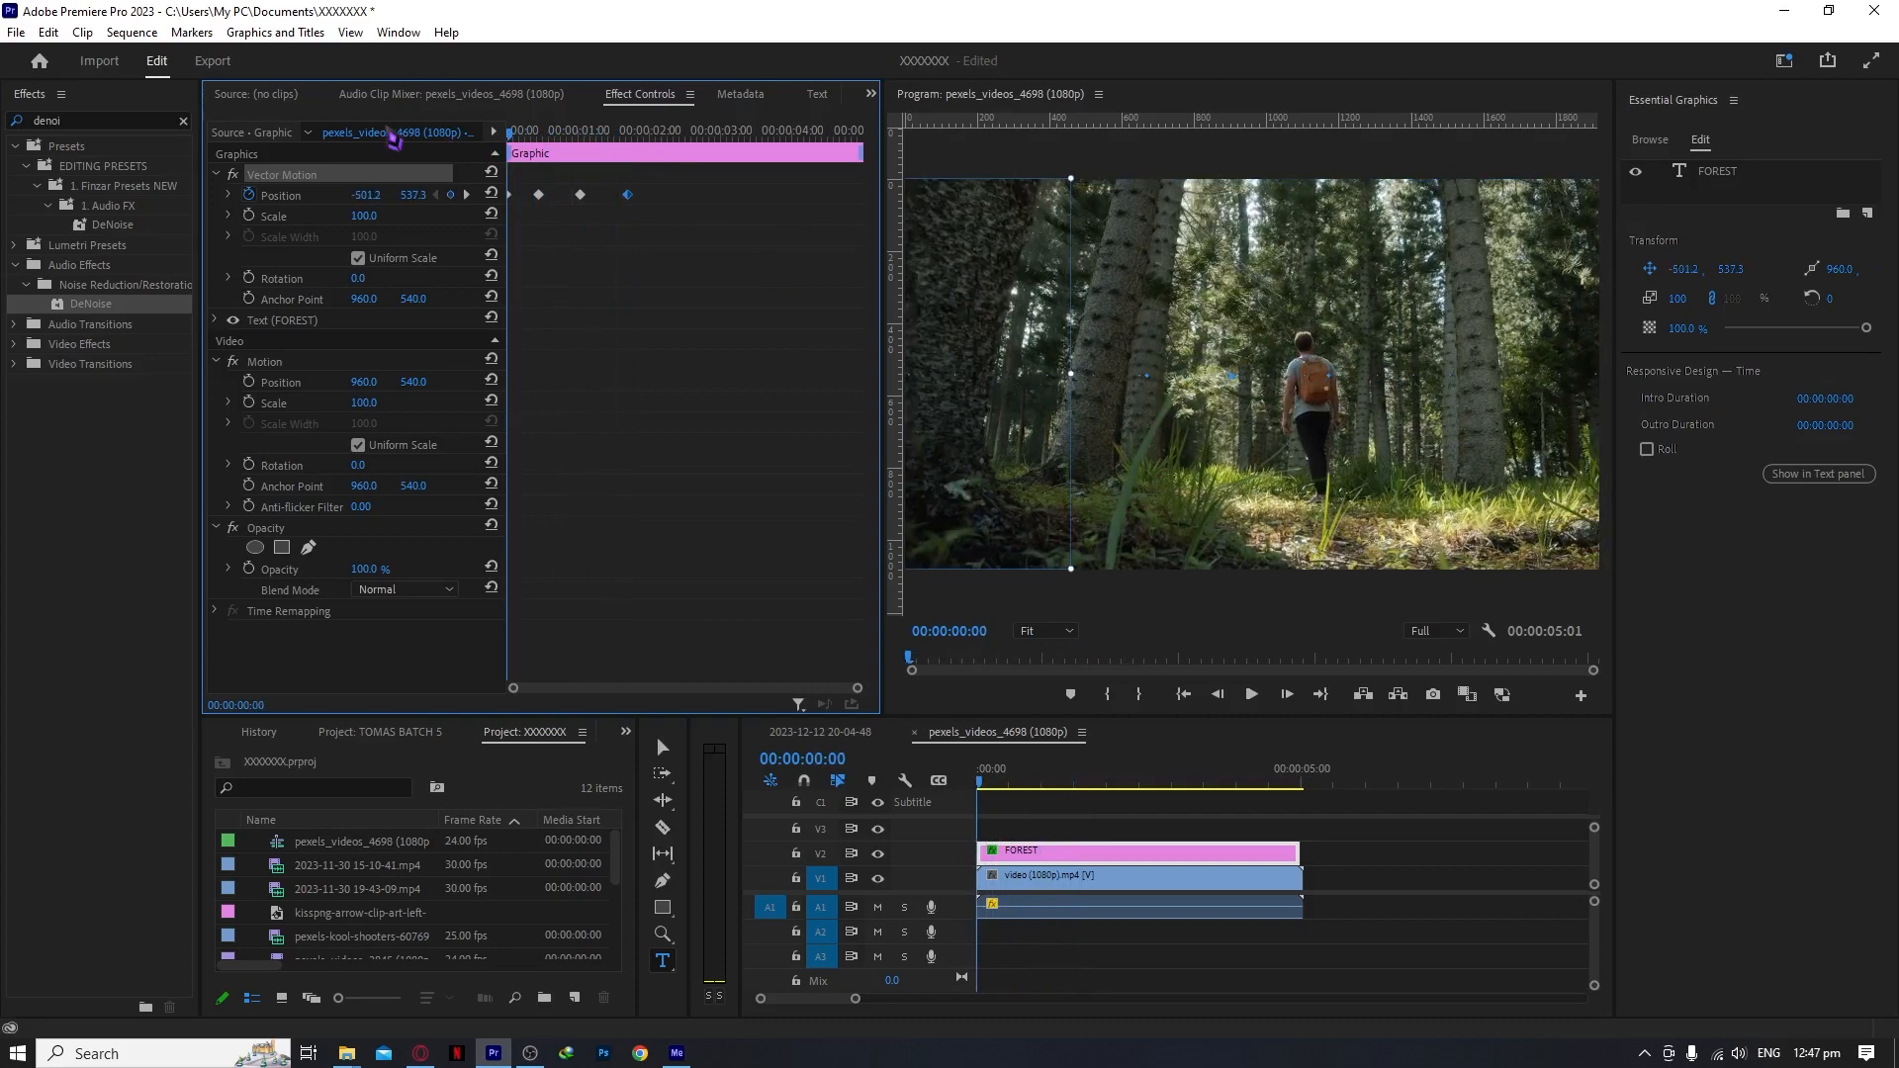
- Set the temporal interpolation of the two middle Vector Motion Position keyframes to Continuous Bezier
key(=)
drag(680, 183, 552, 209)
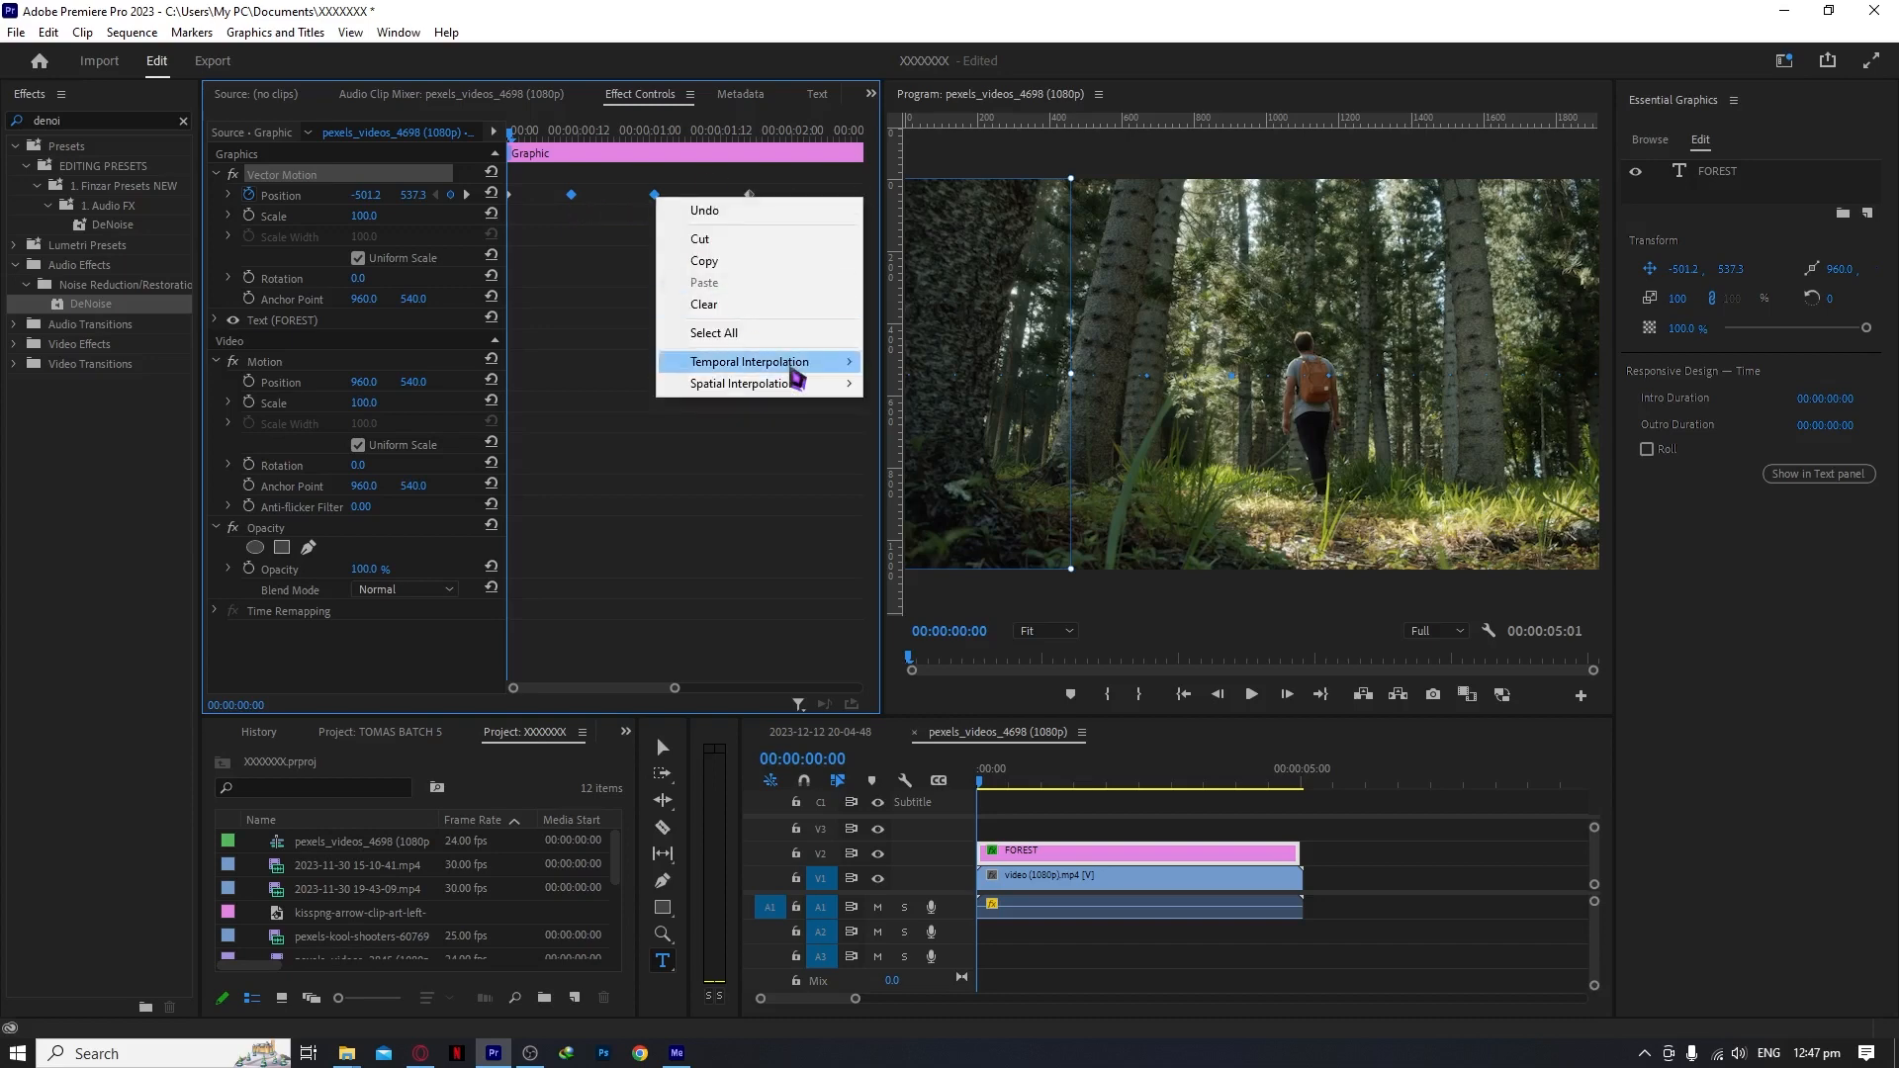
mouse_move(730, 368)
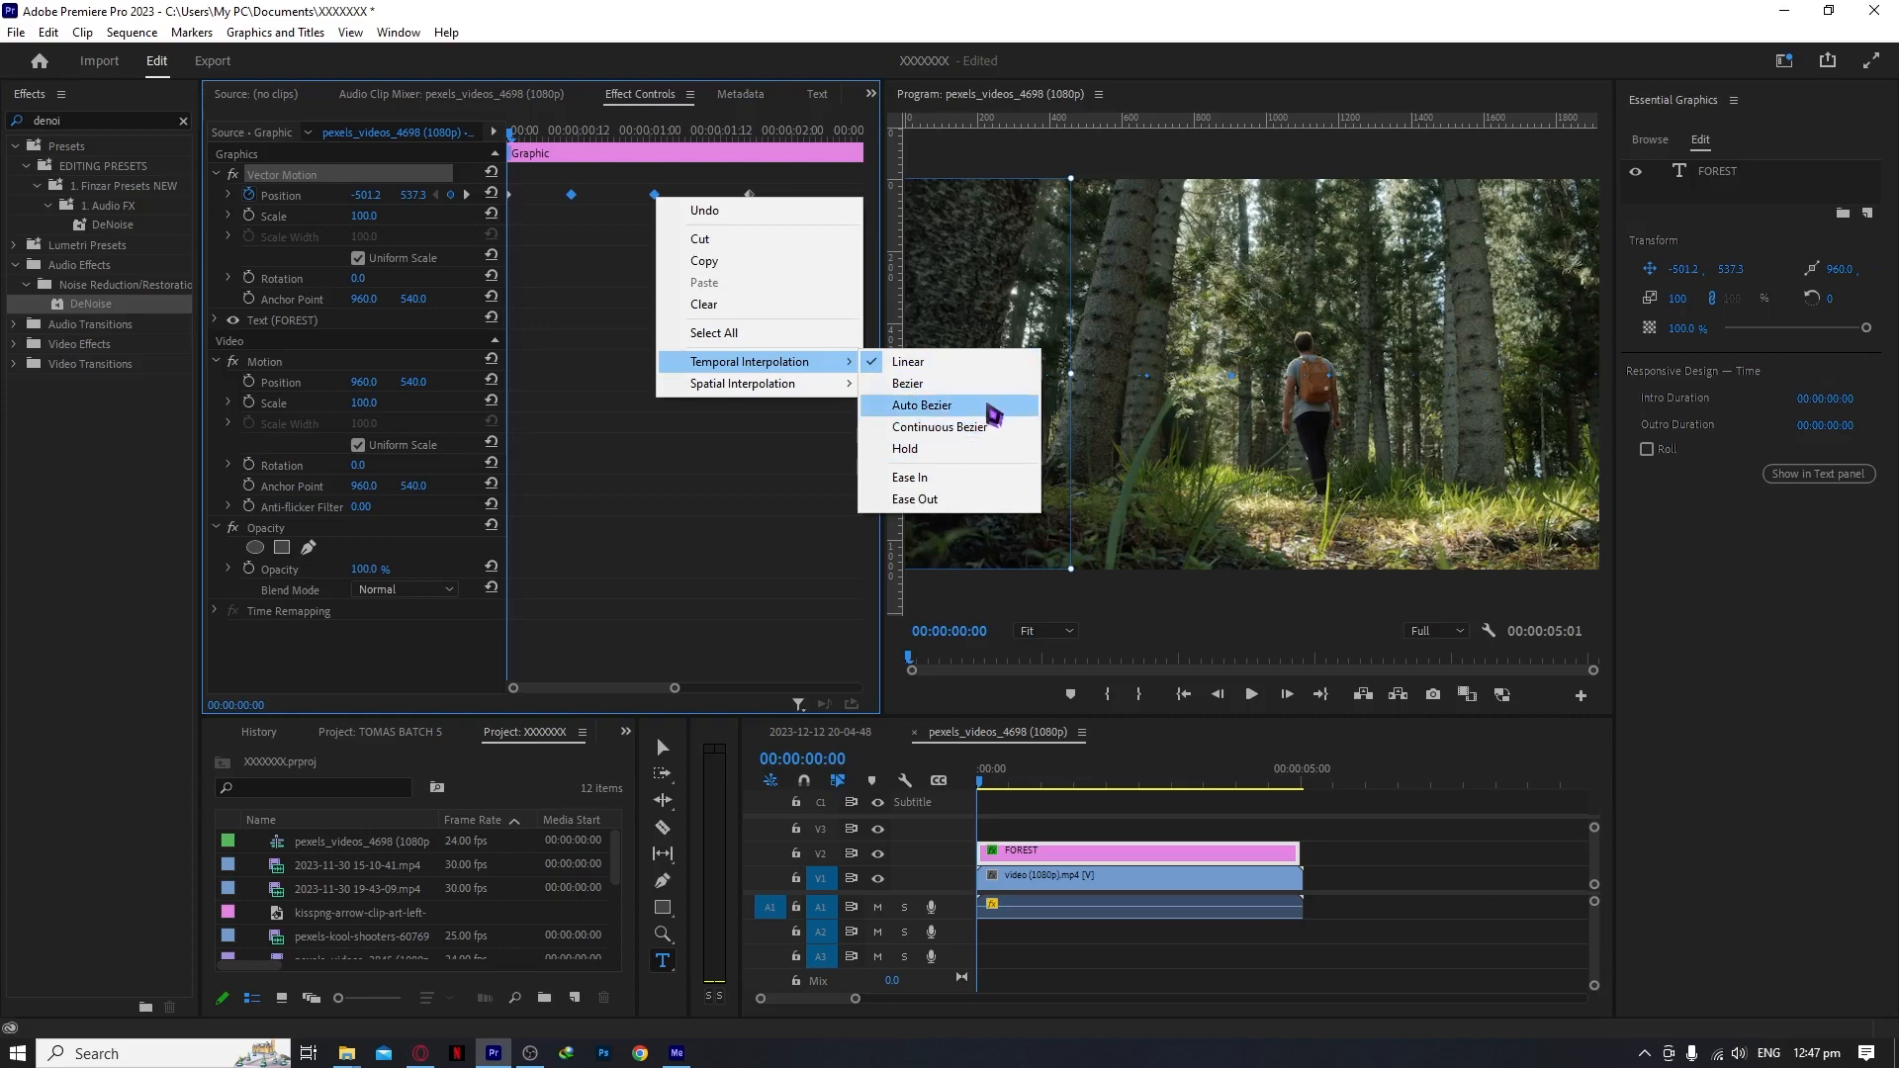
click(907, 436)
right_click(655, 194)
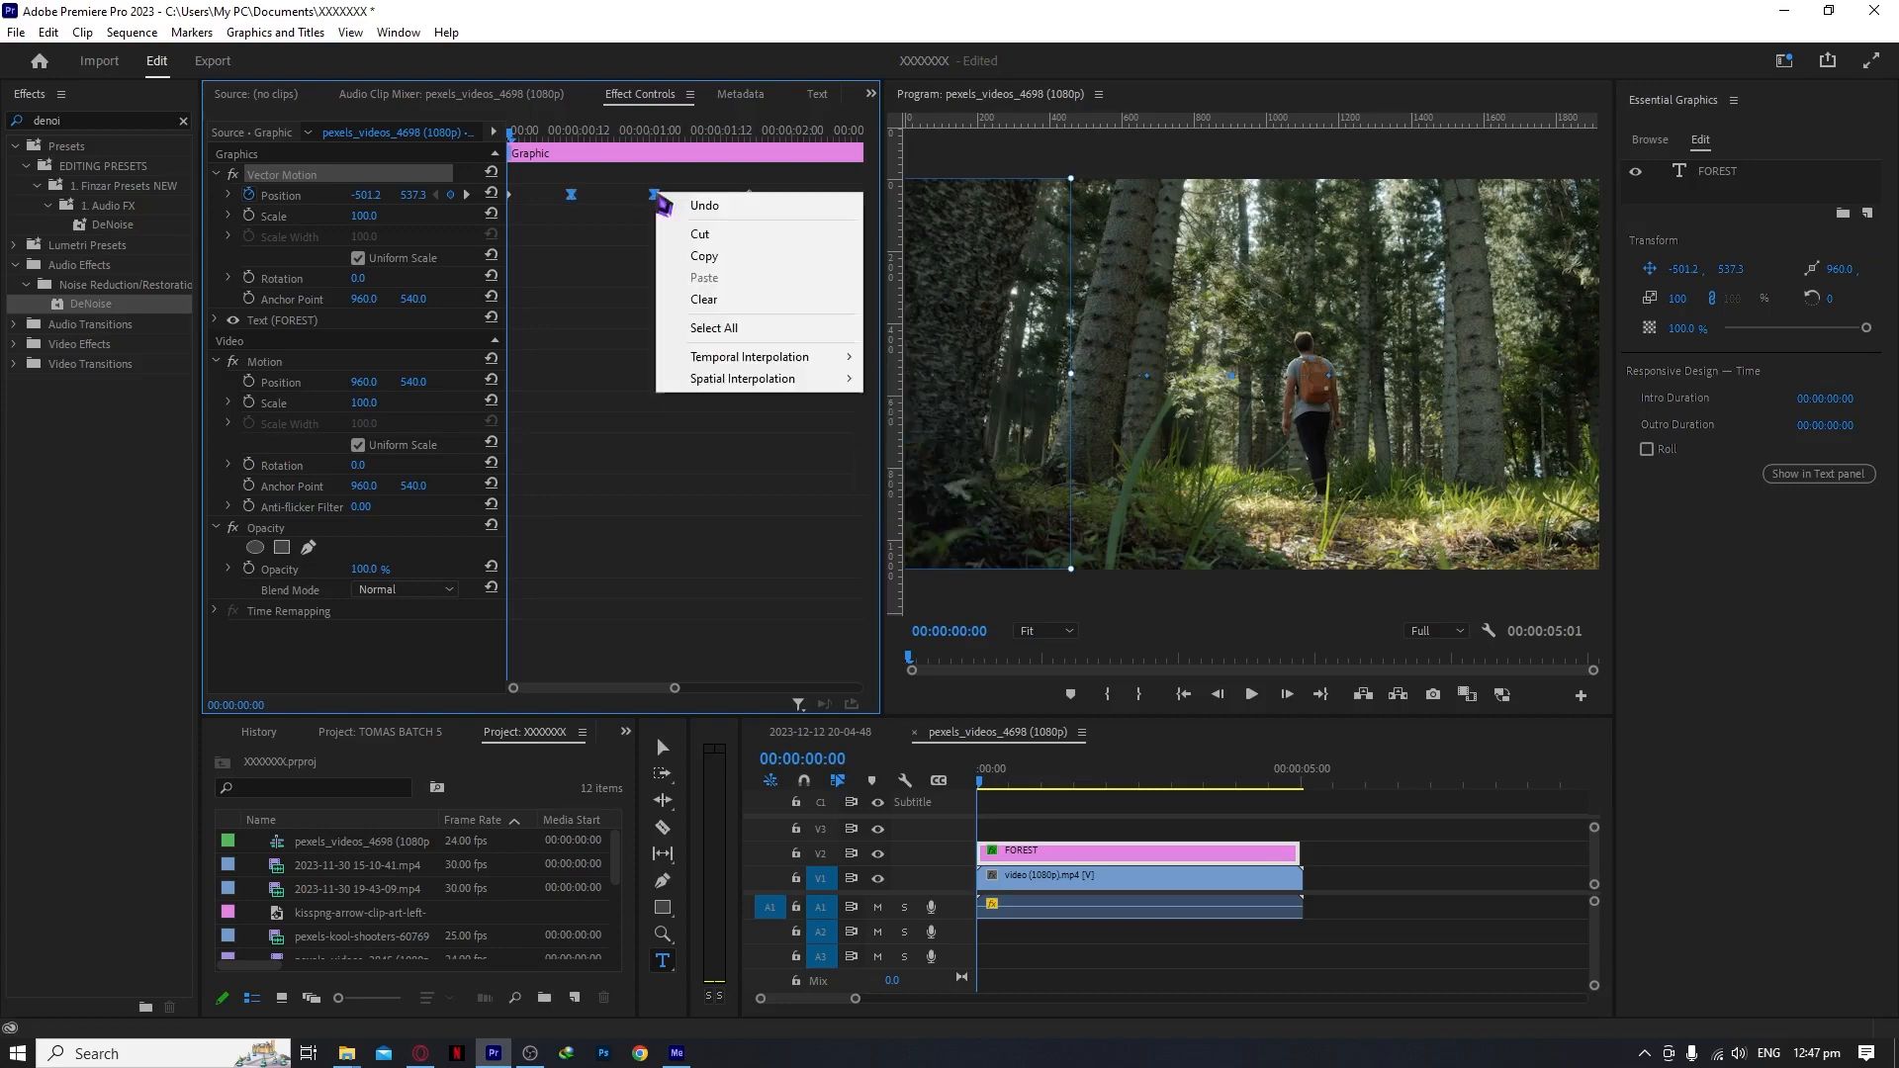
mouse_move(816, 373)
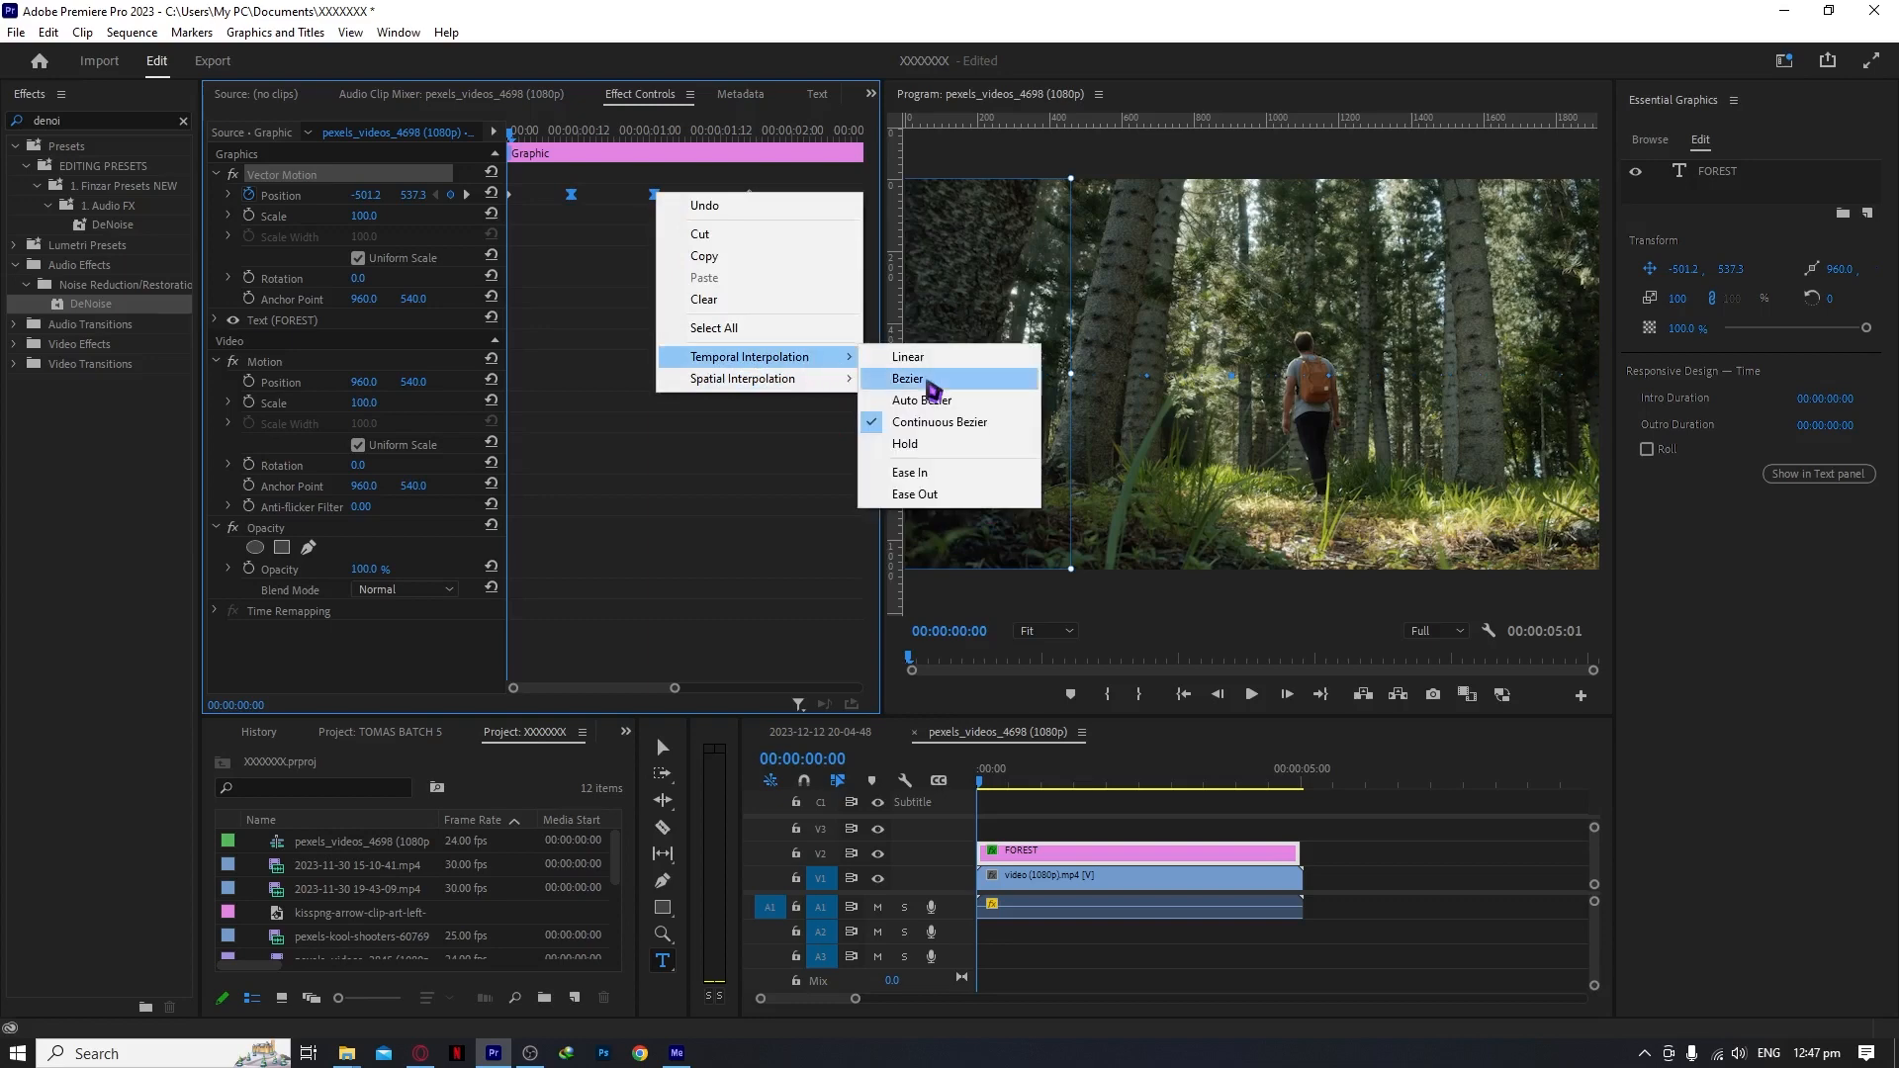
click(920, 445)
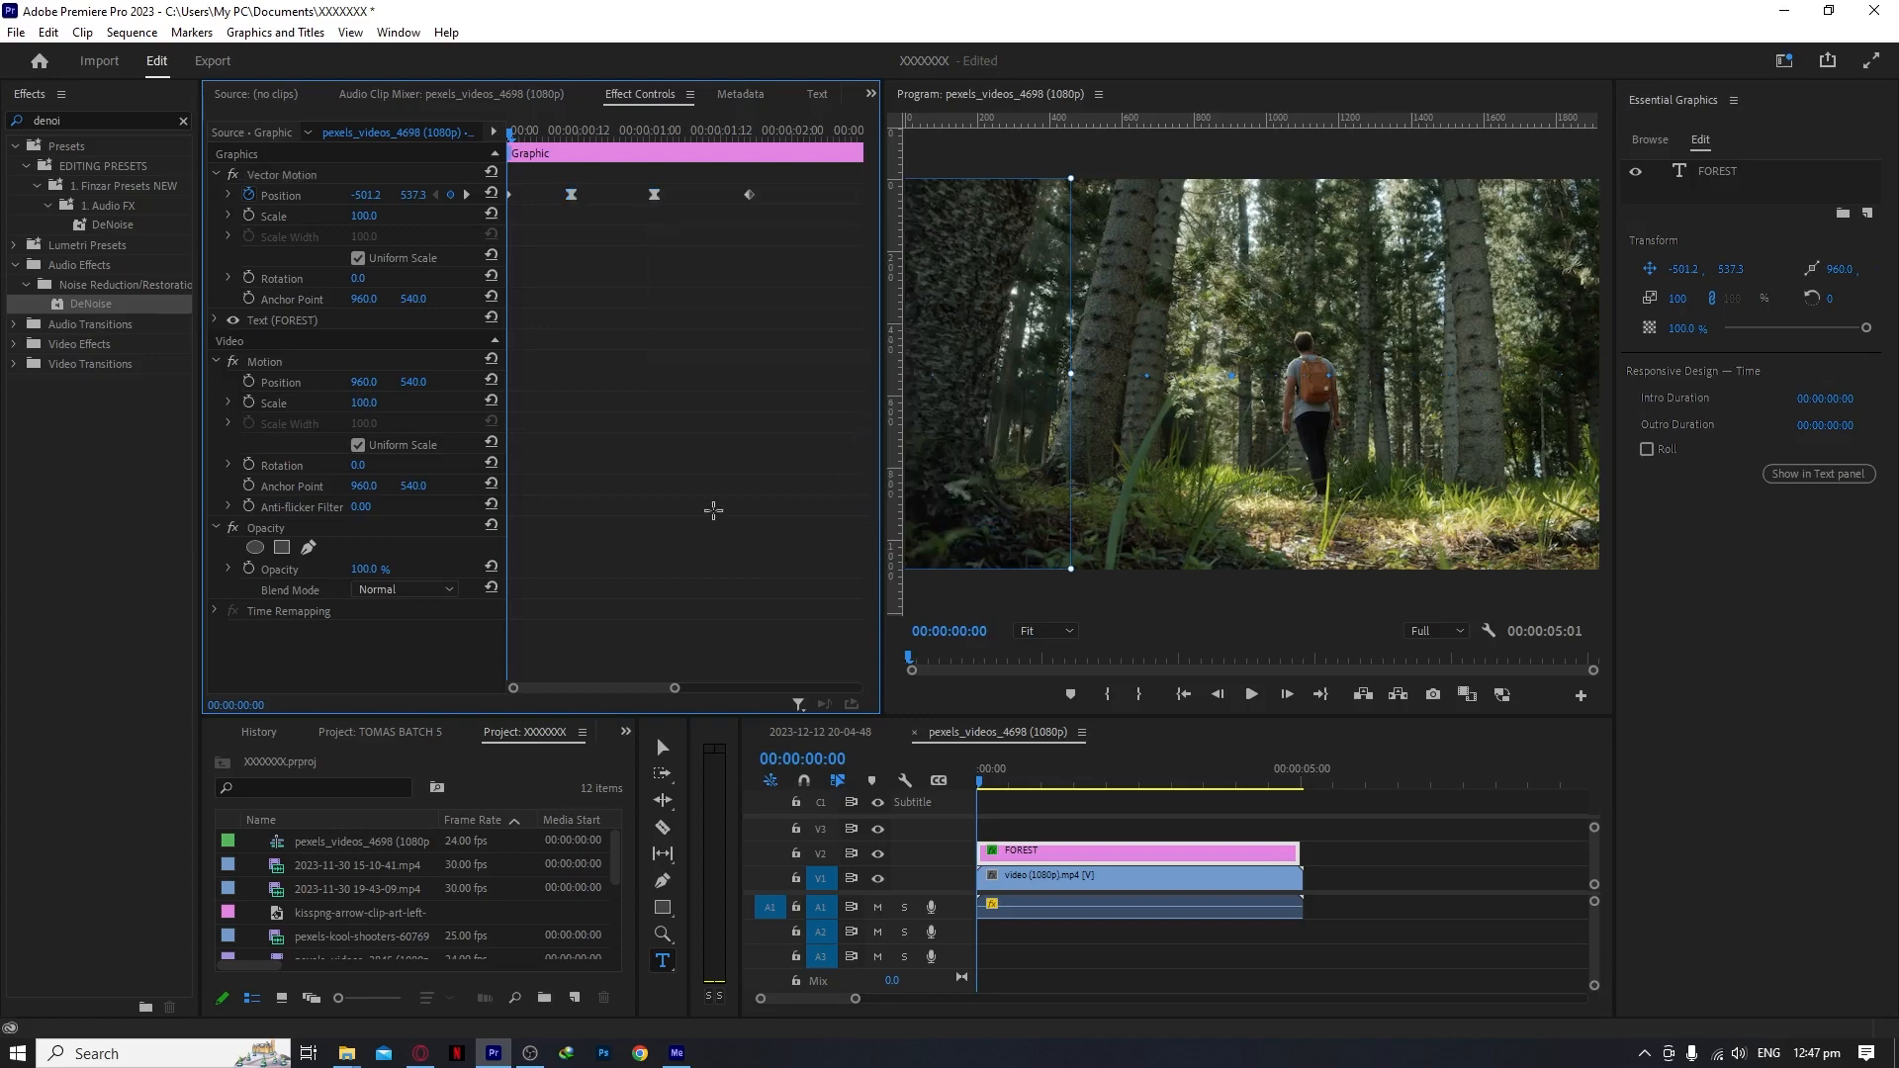
- Stretch the middle keyframes' handles in the Position velocity graph so the text eases into the center and accelerates out
click(230, 196)
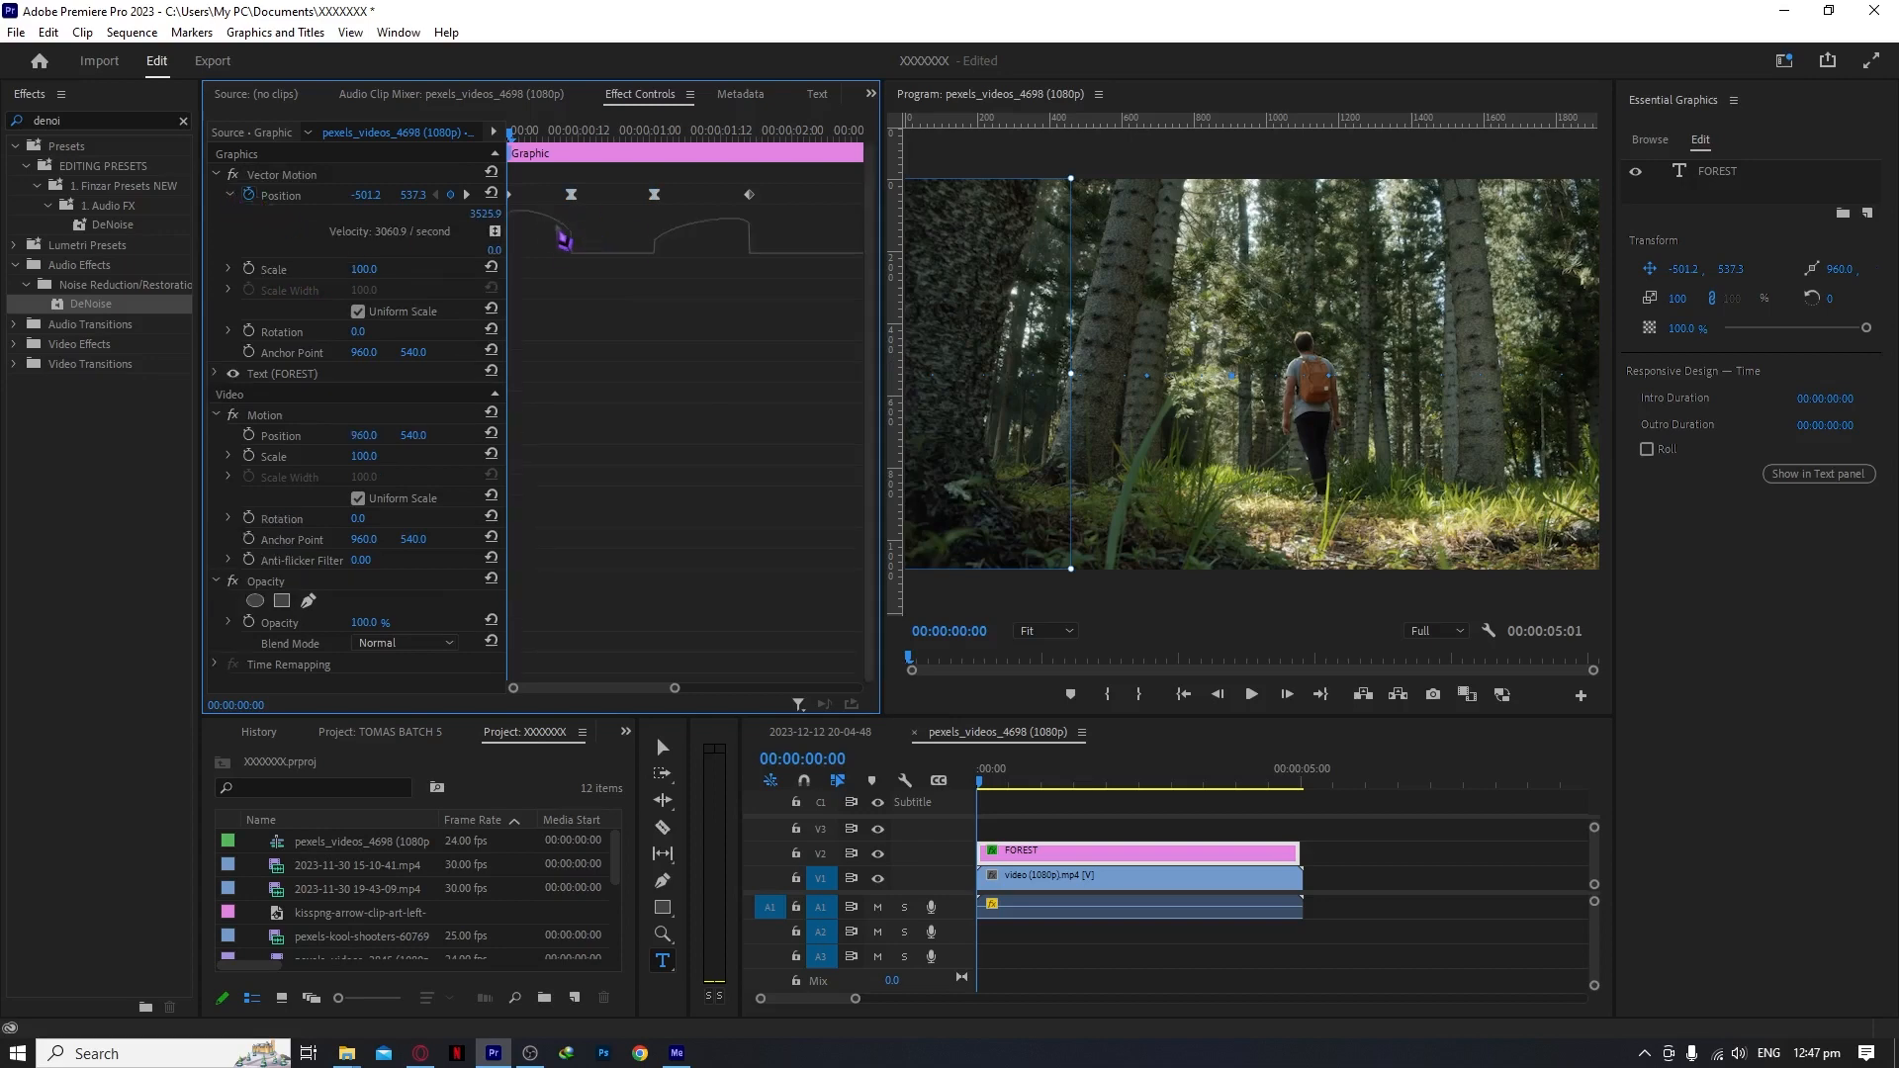
drag(680, 173, 484, 262)
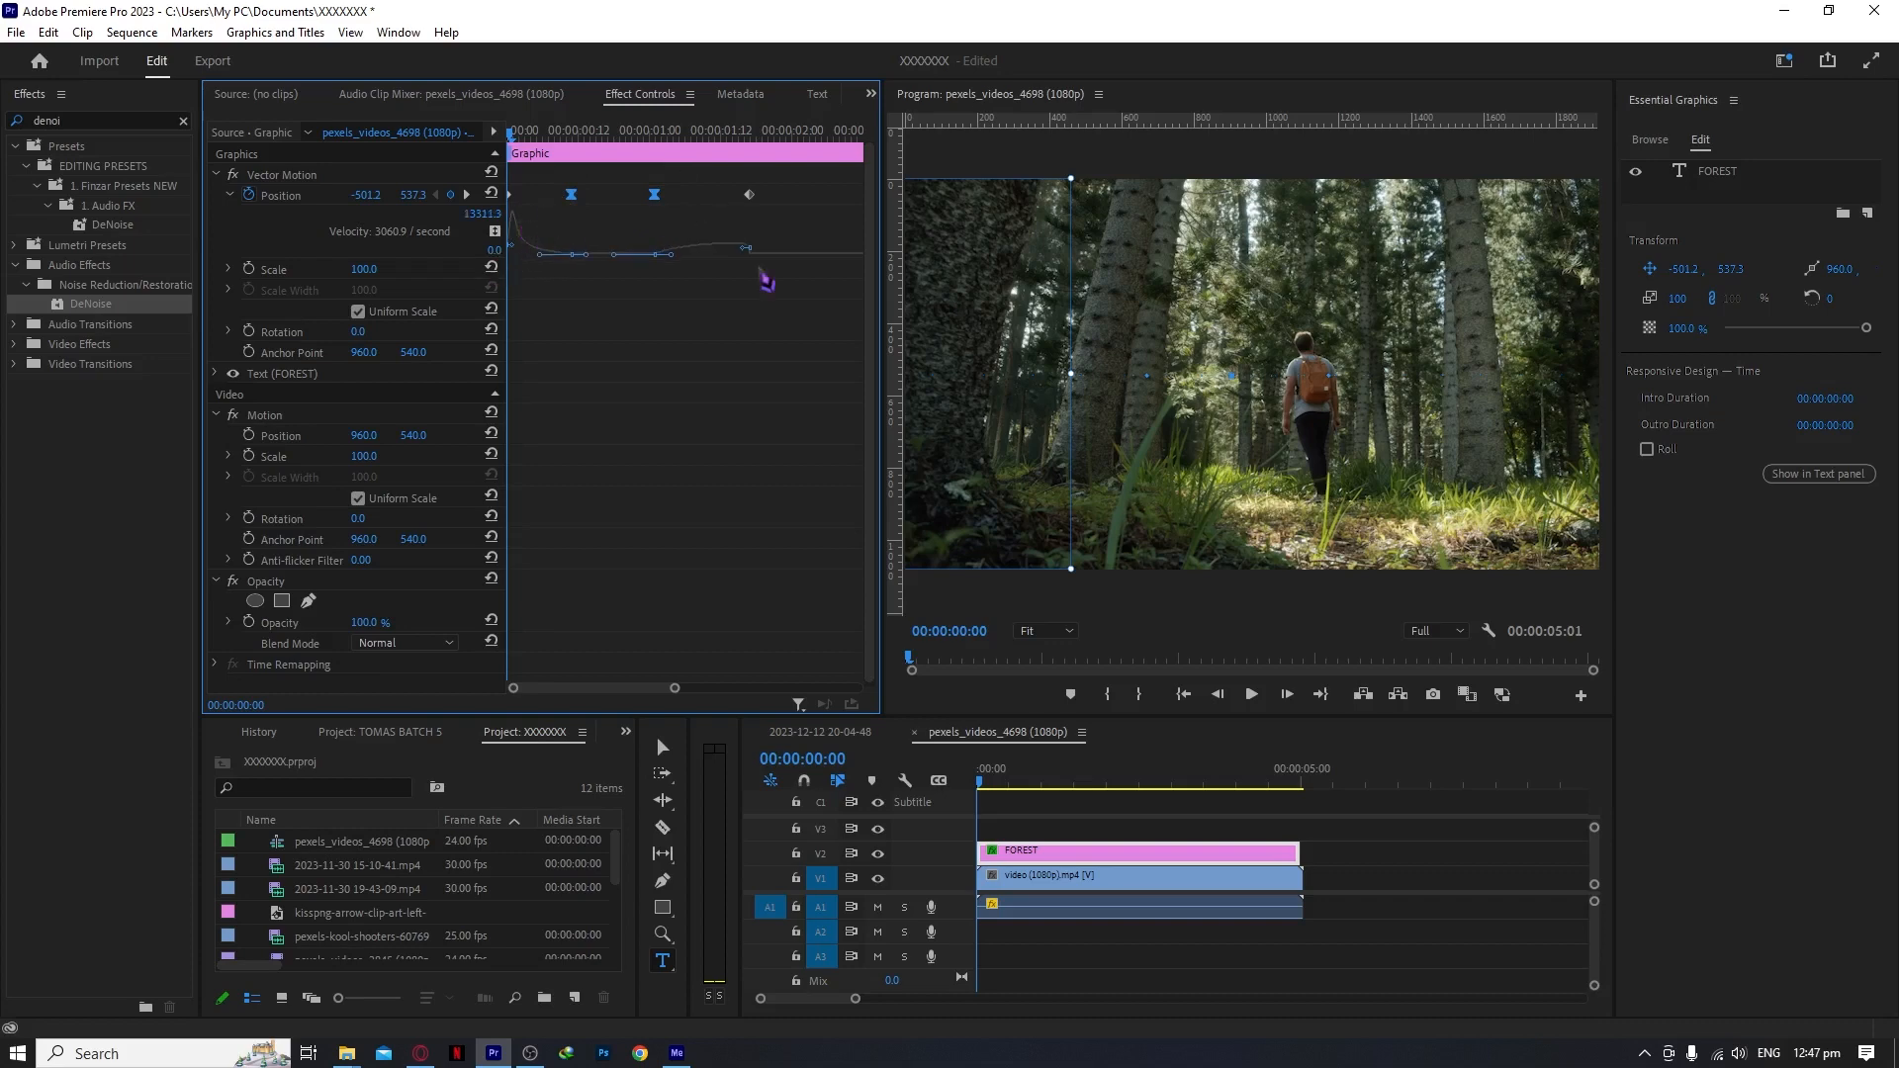
drag(667, 255, 698, 278)
mouse_move(612, 255)
mouse_down()
mouse_move(625, 231)
mouse_move(620, 287)
mouse_up()
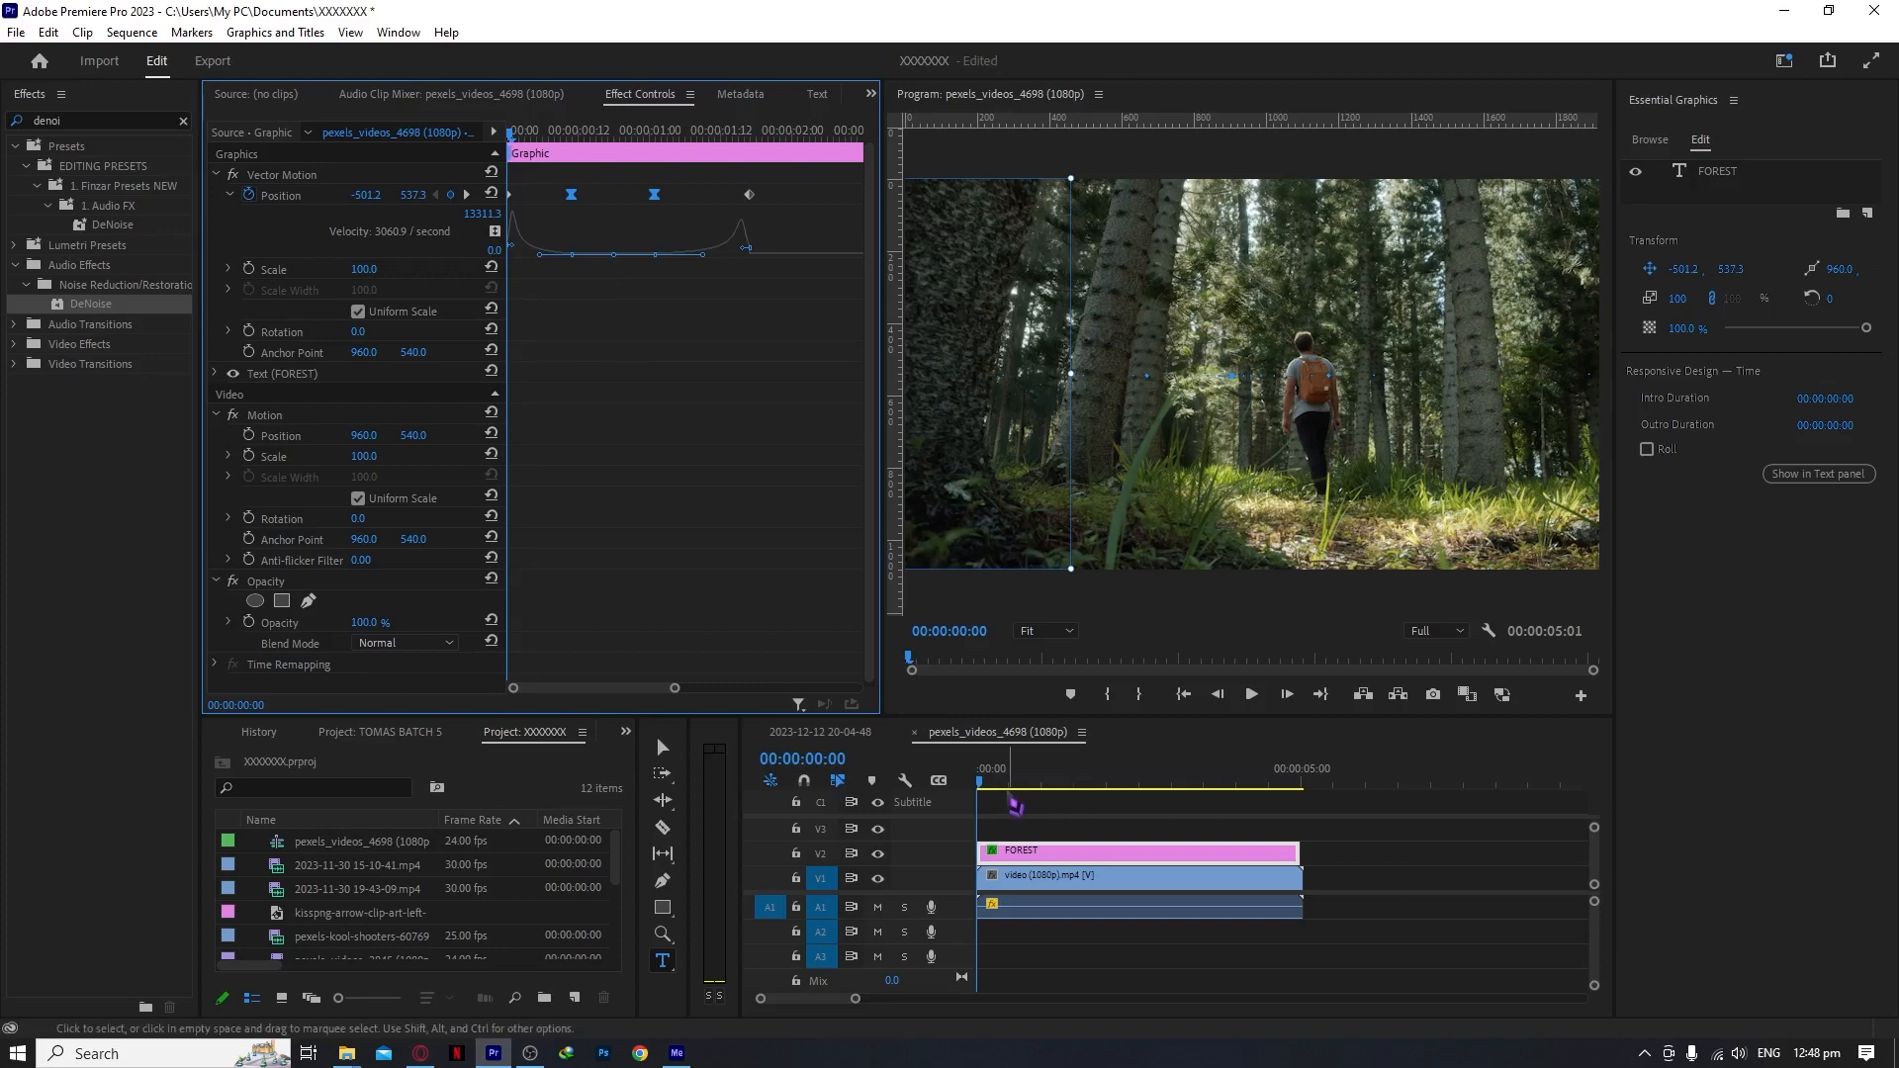
- Play the sequence from the start twice to review the eased FOREST text motion, and return to the beginning
click(950, 780)
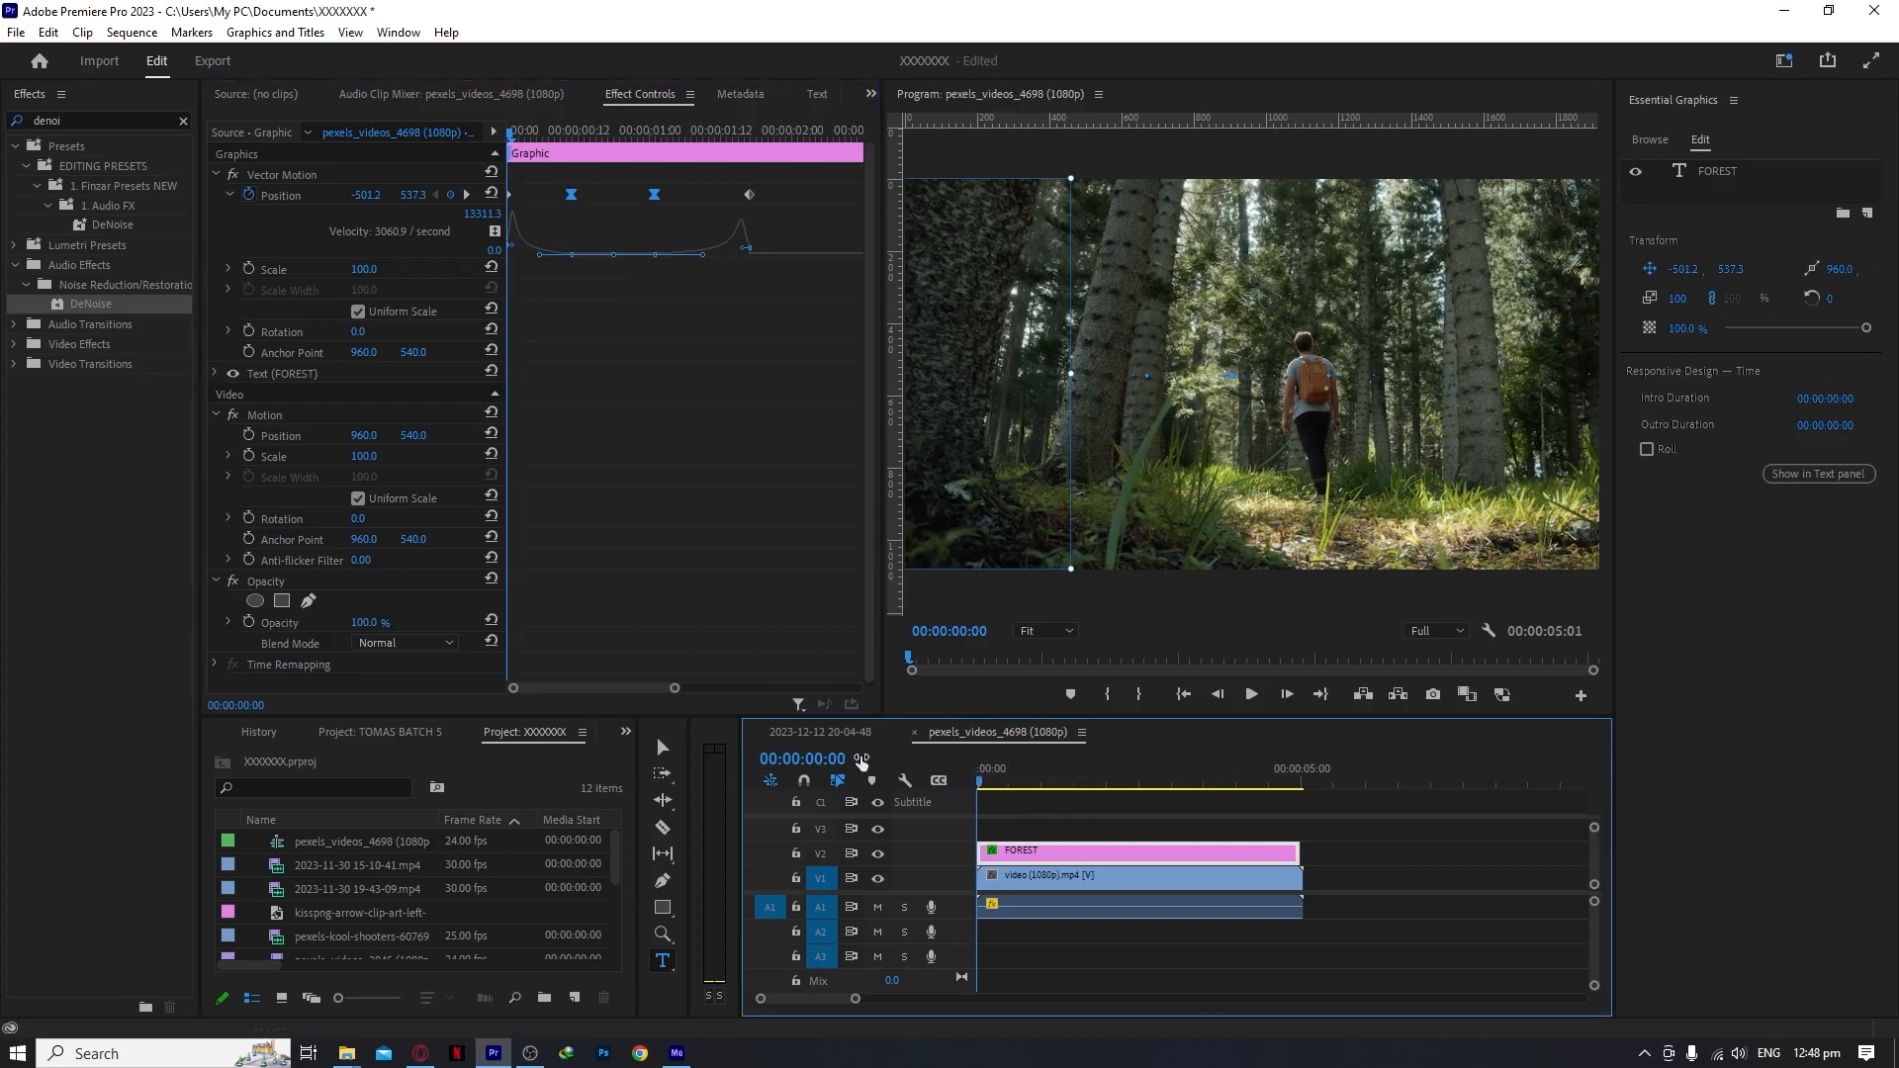
key(space)
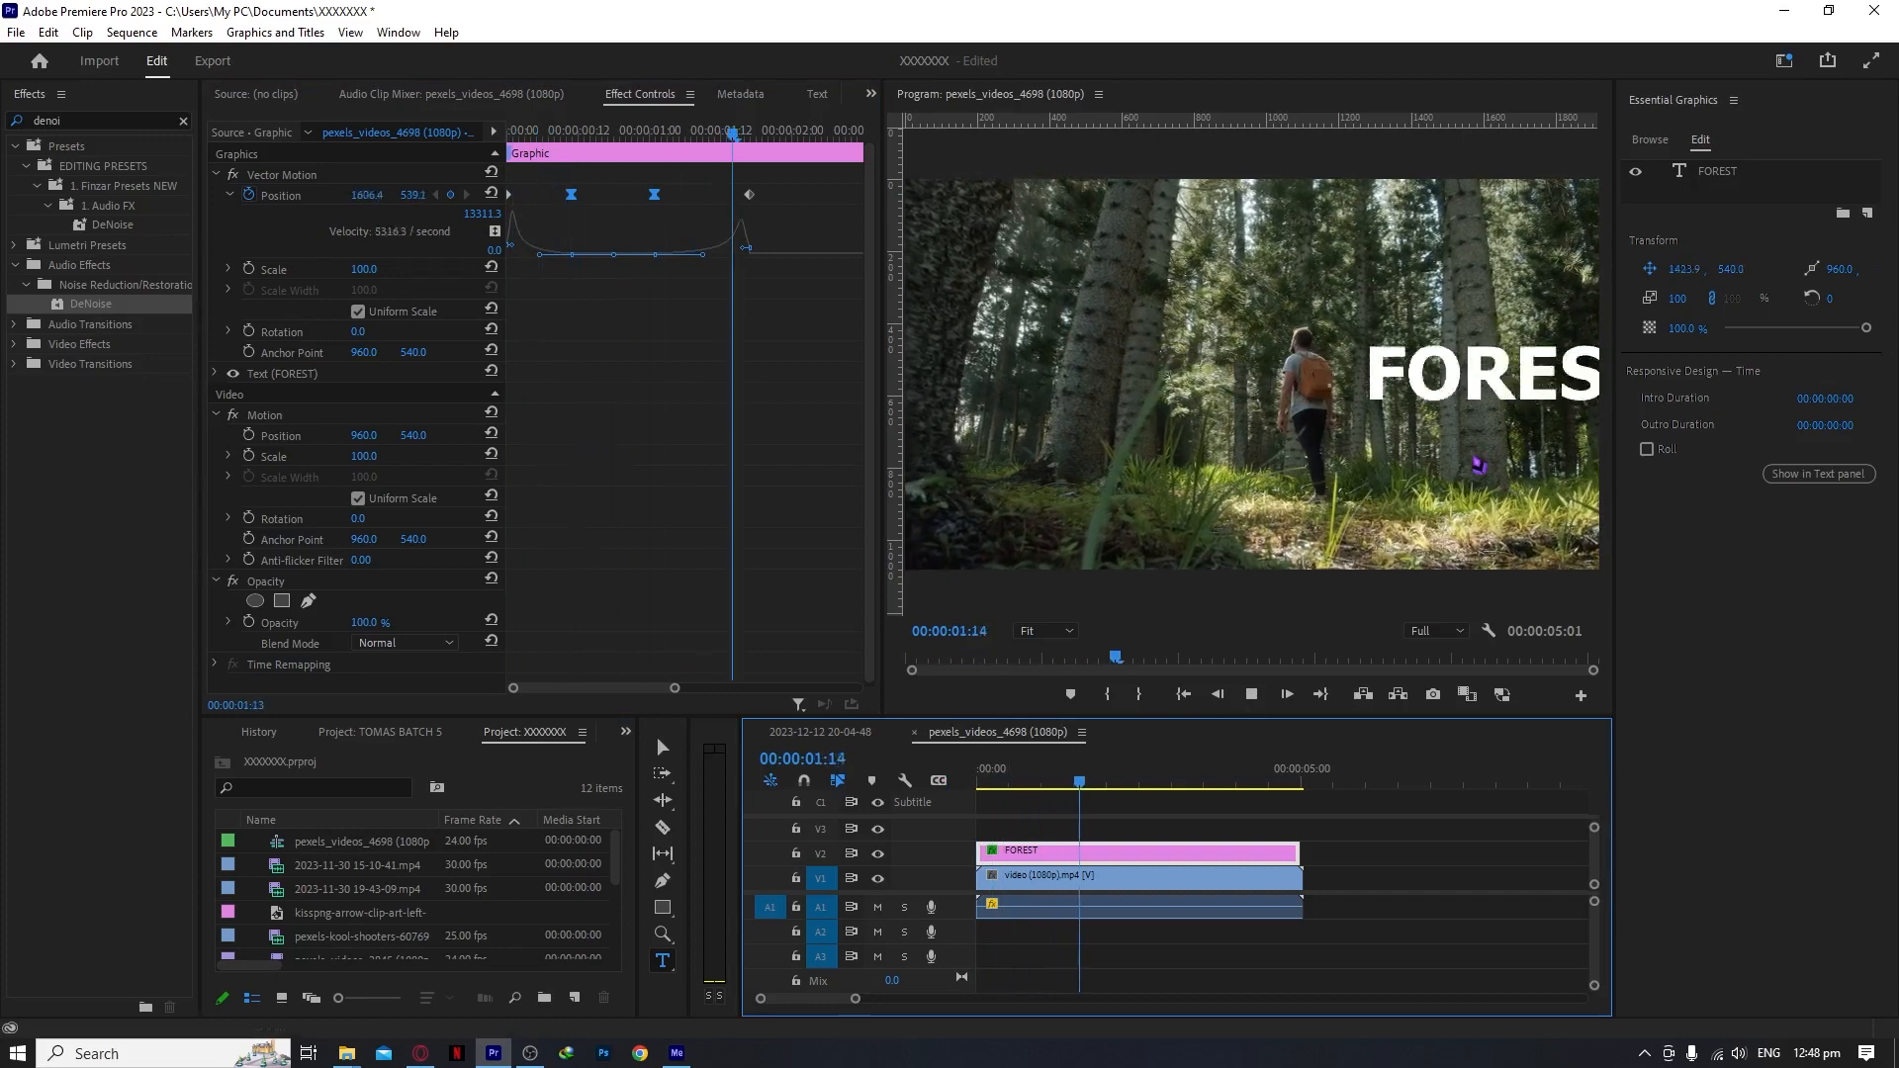
key(space)
drag(1133, 785, 875, 796)
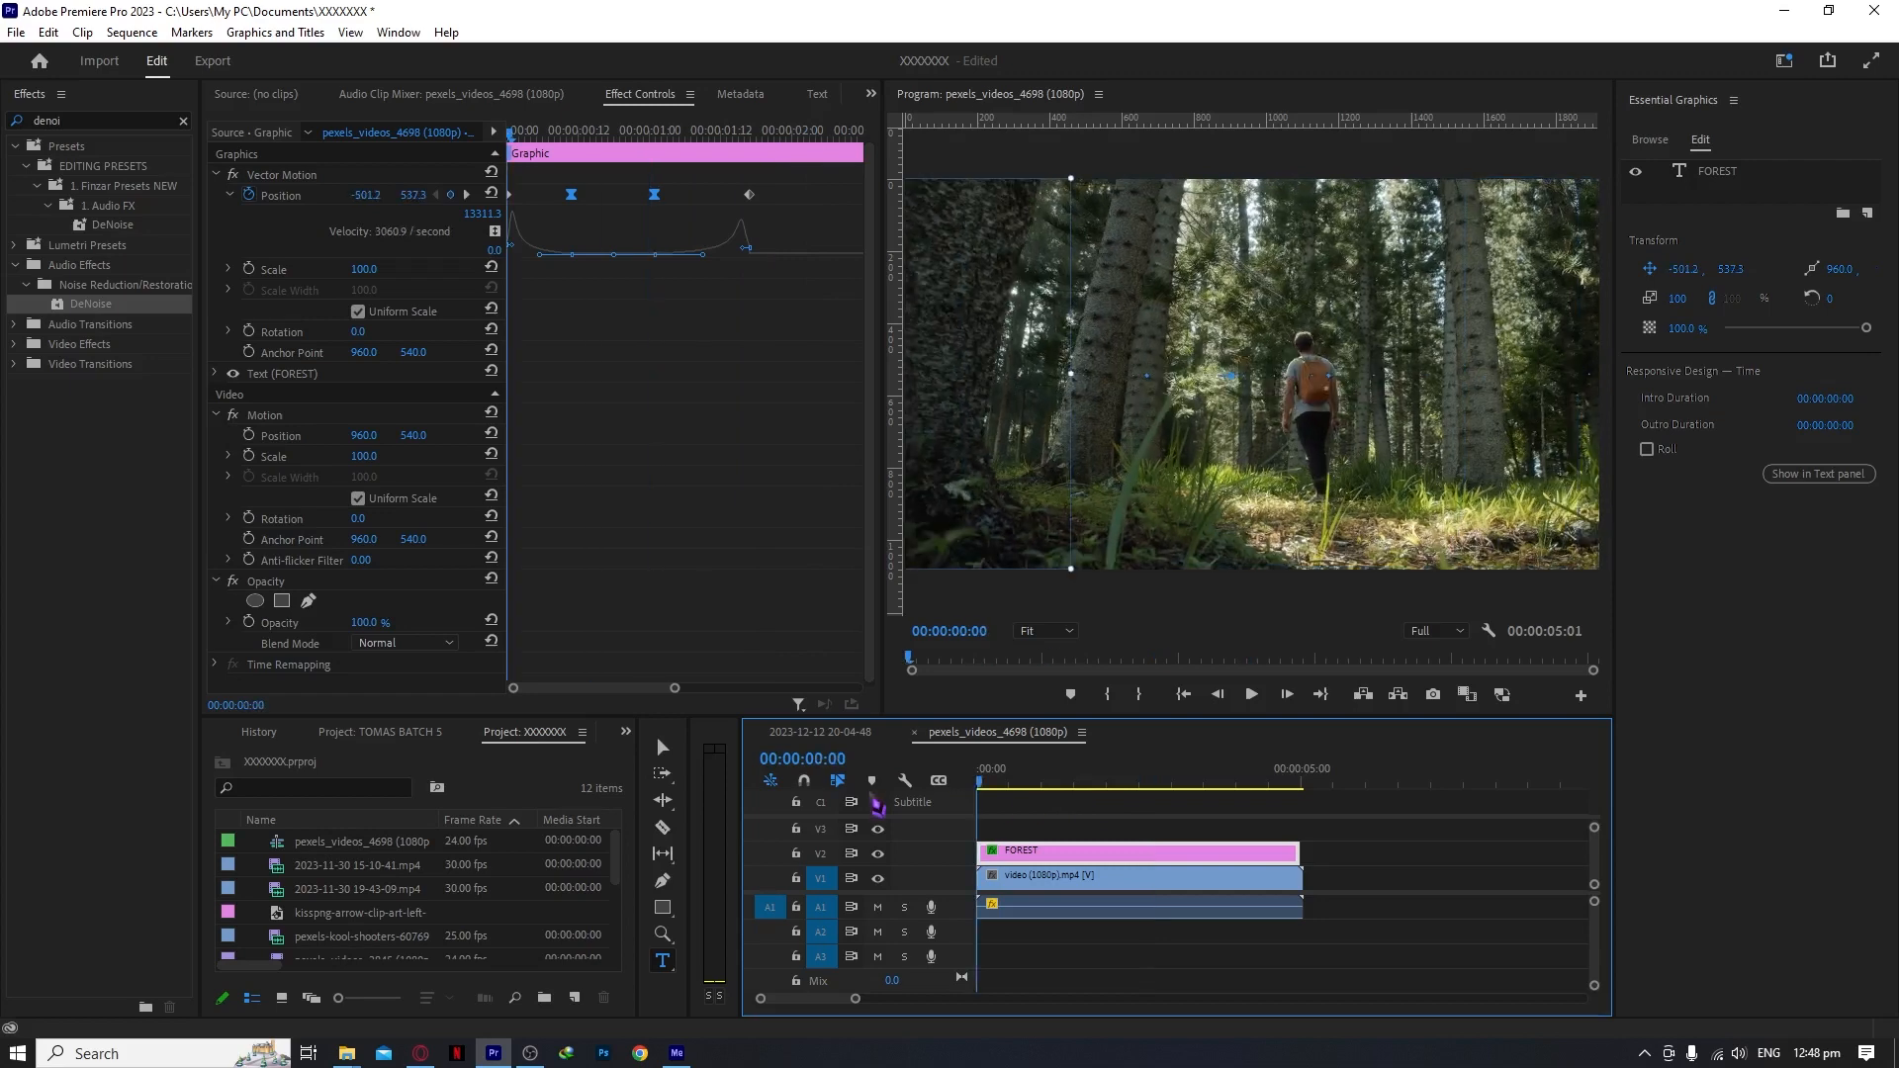
key(space)
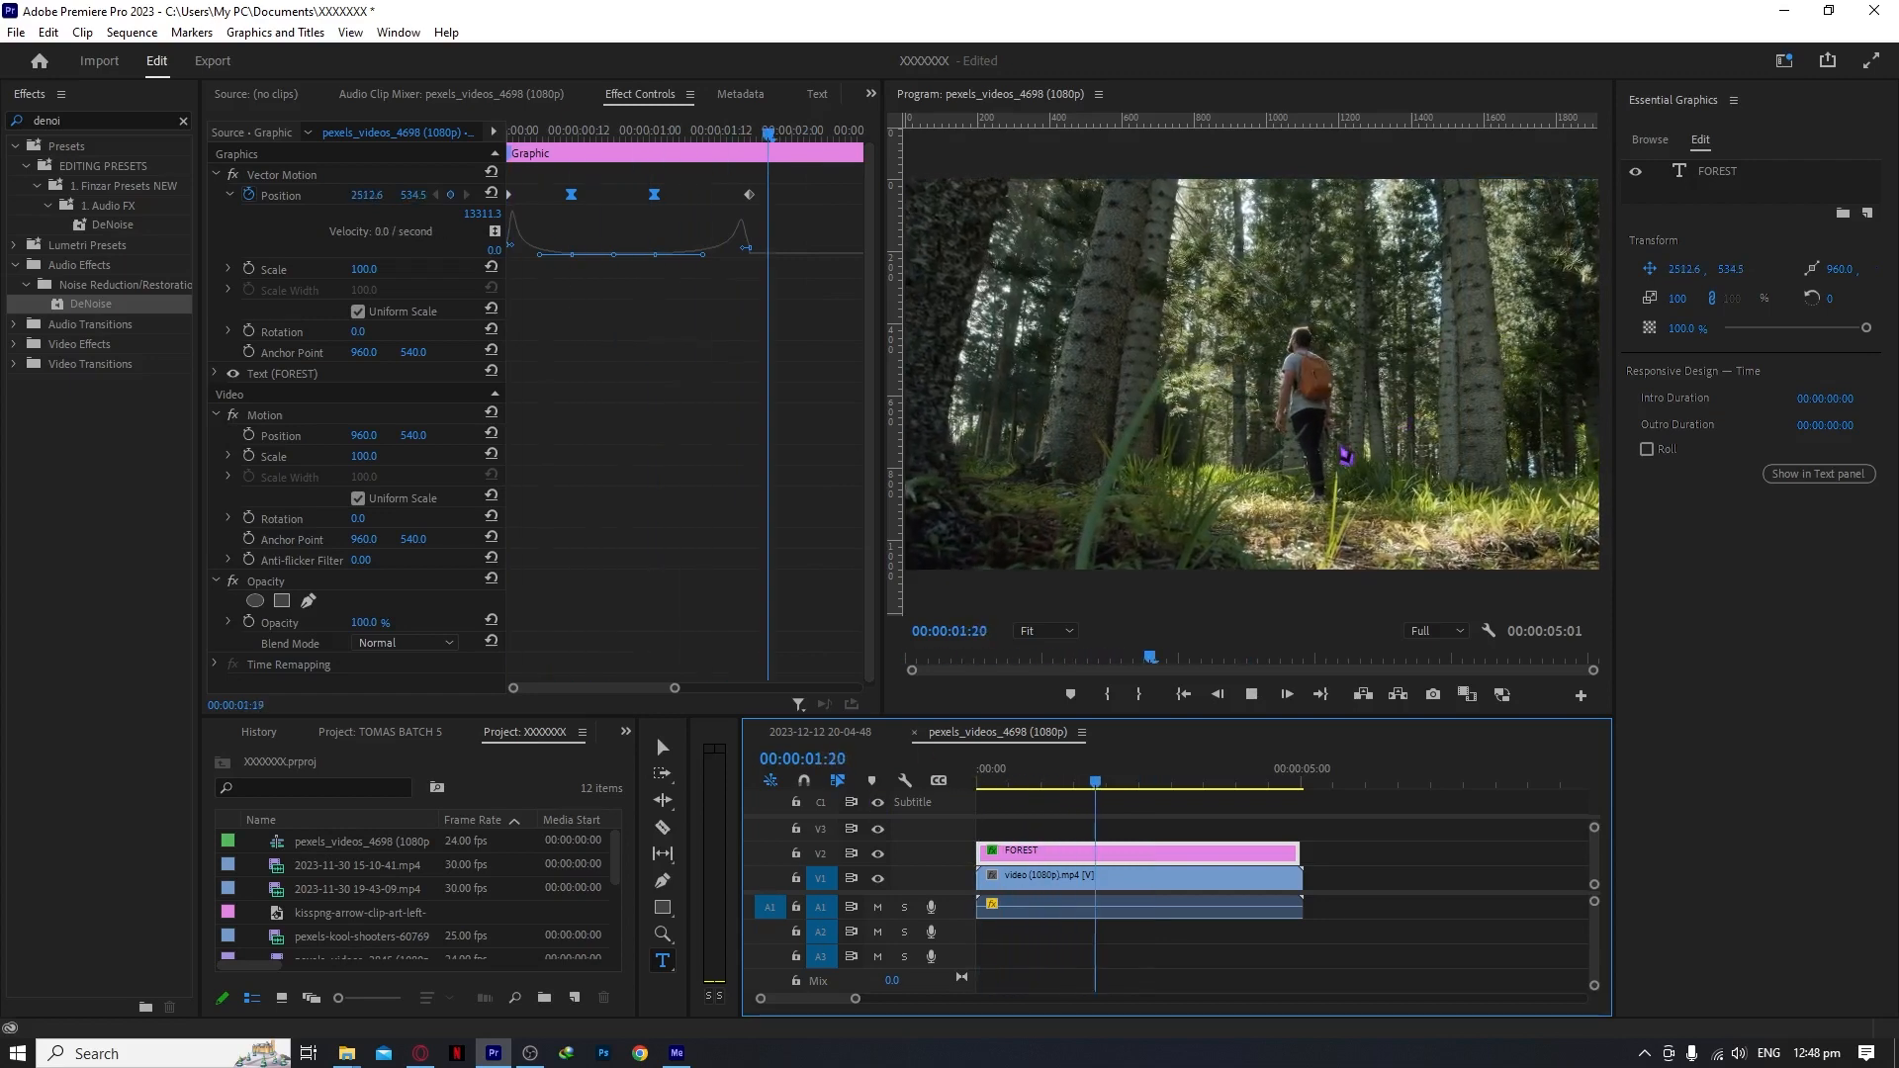
key(space)
drag(1064, 776, 935, 791)
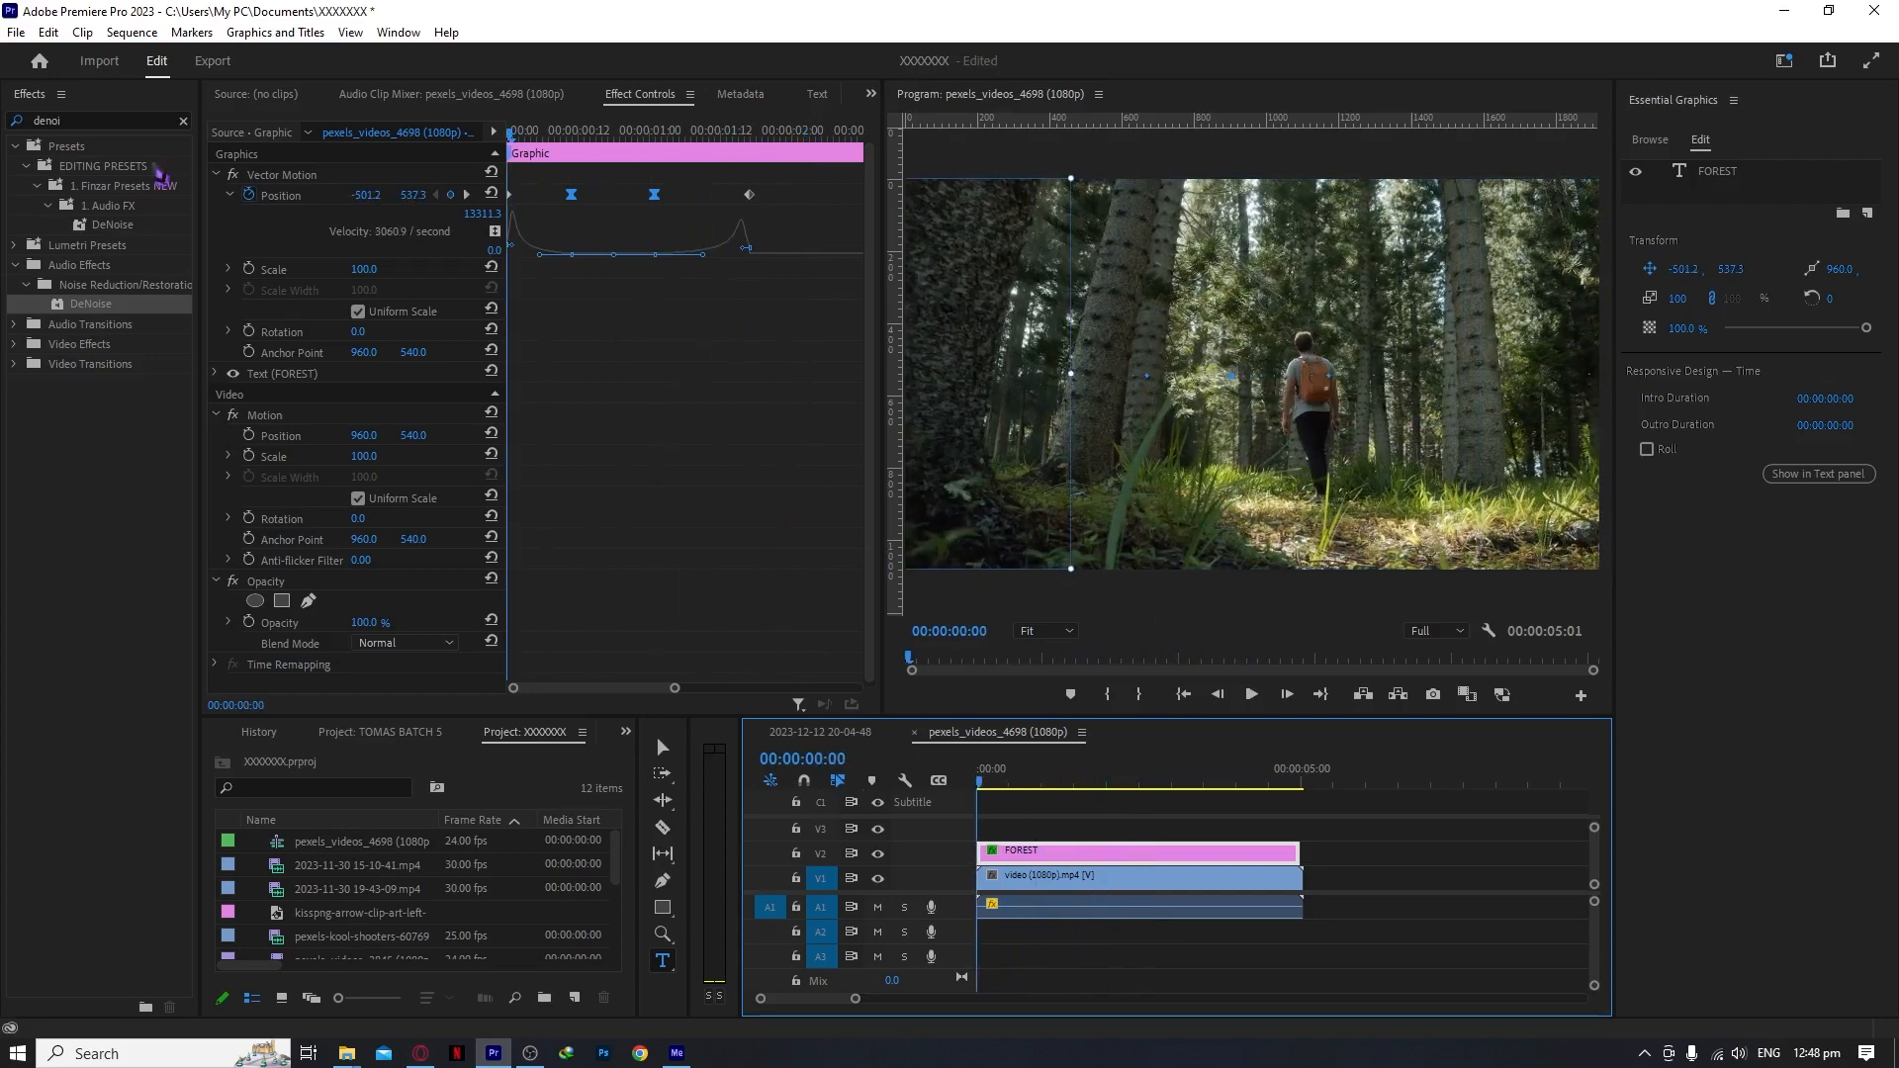
- Find the Gaussian Blur video effect and apply it to the FOREST clip
drag(91, 120, 5, 119)
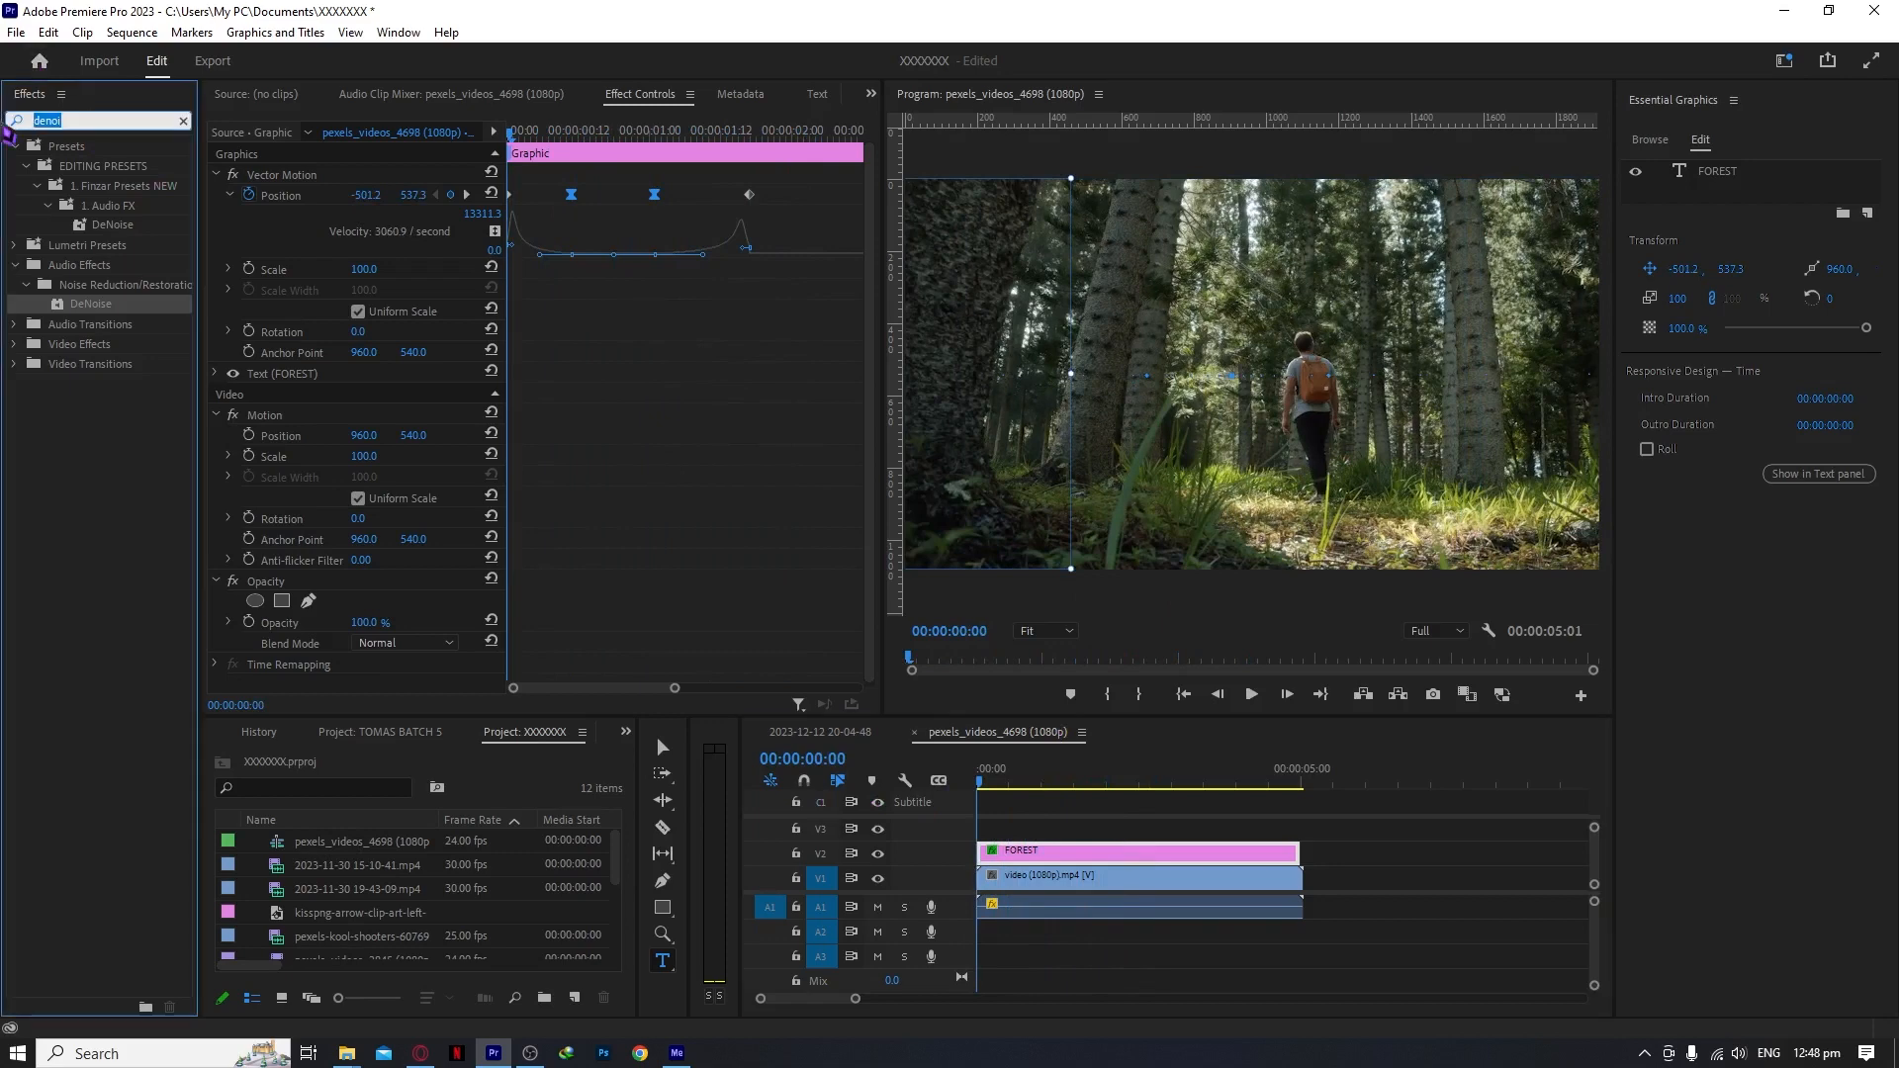
text(BLUR)
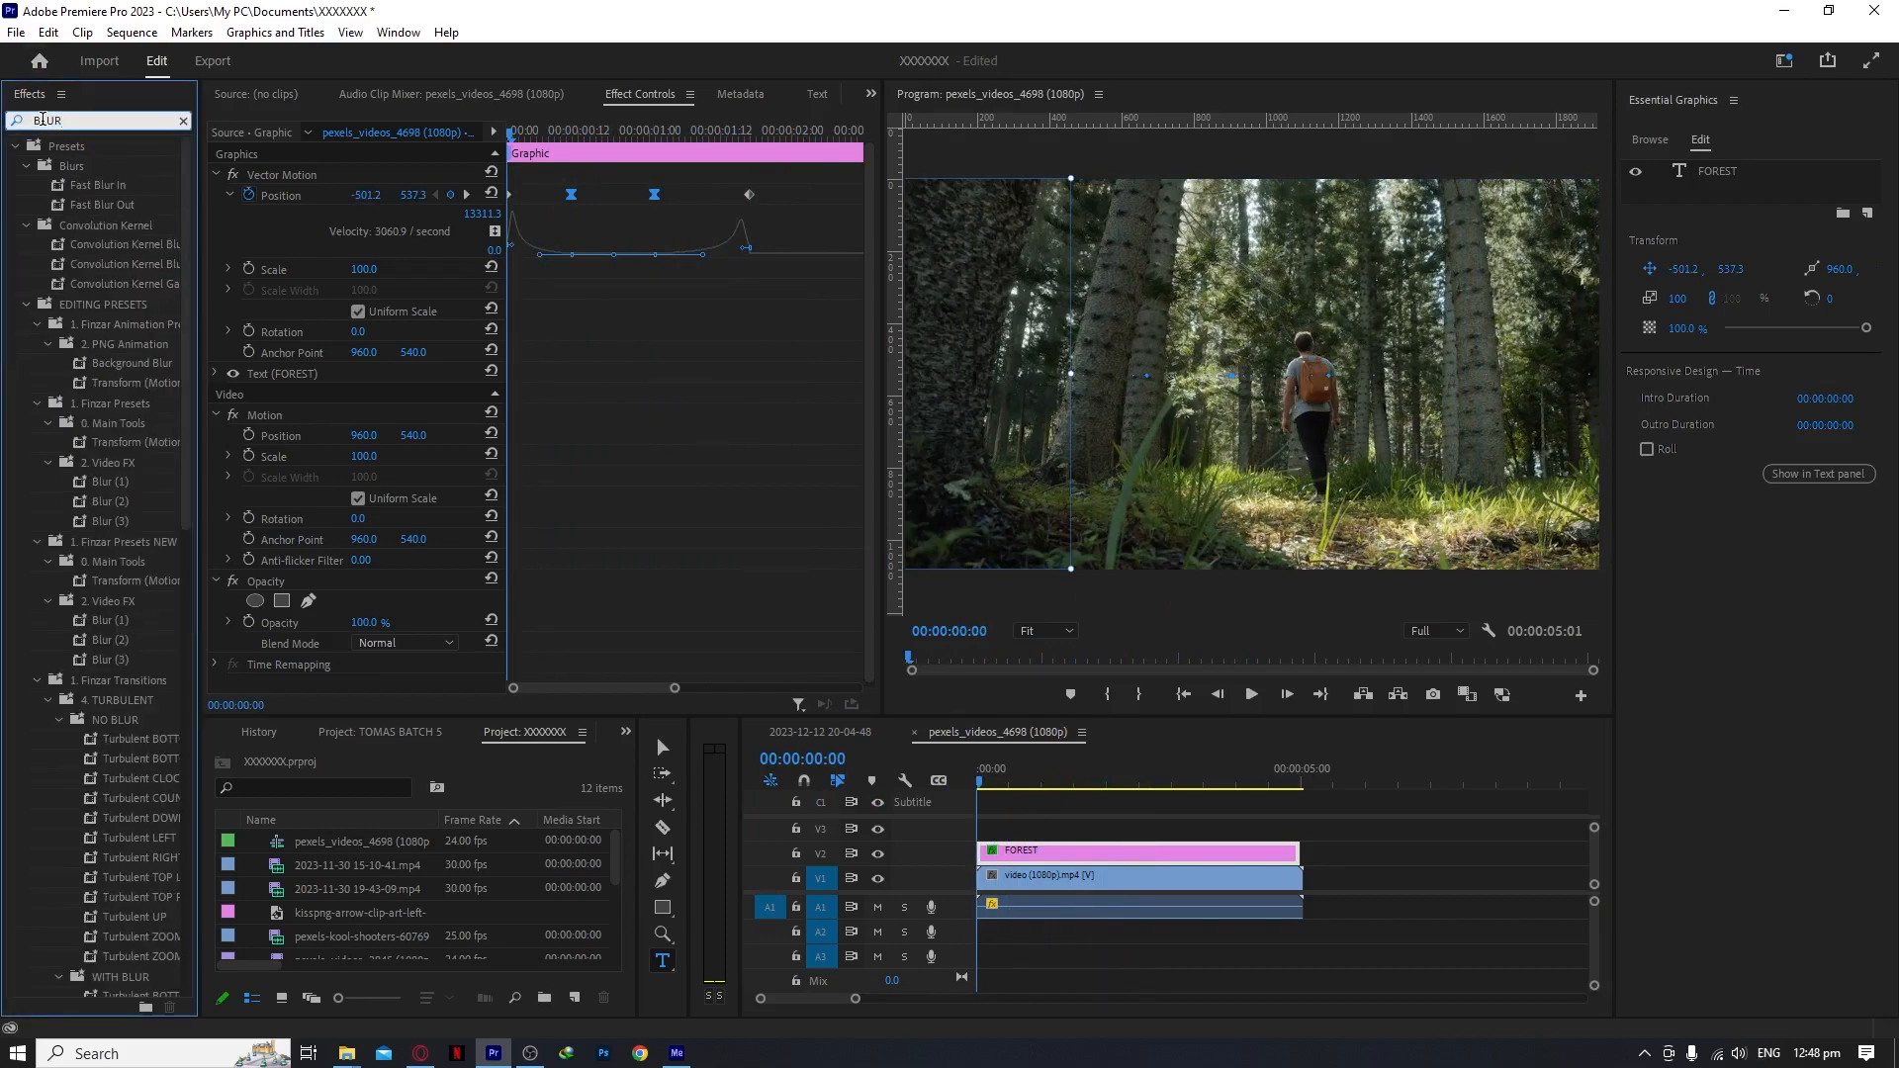
key(BackSpace)
key(BackSpace)
key(BackSpace)
key(BackSpace)
text(GAUSSIAN)
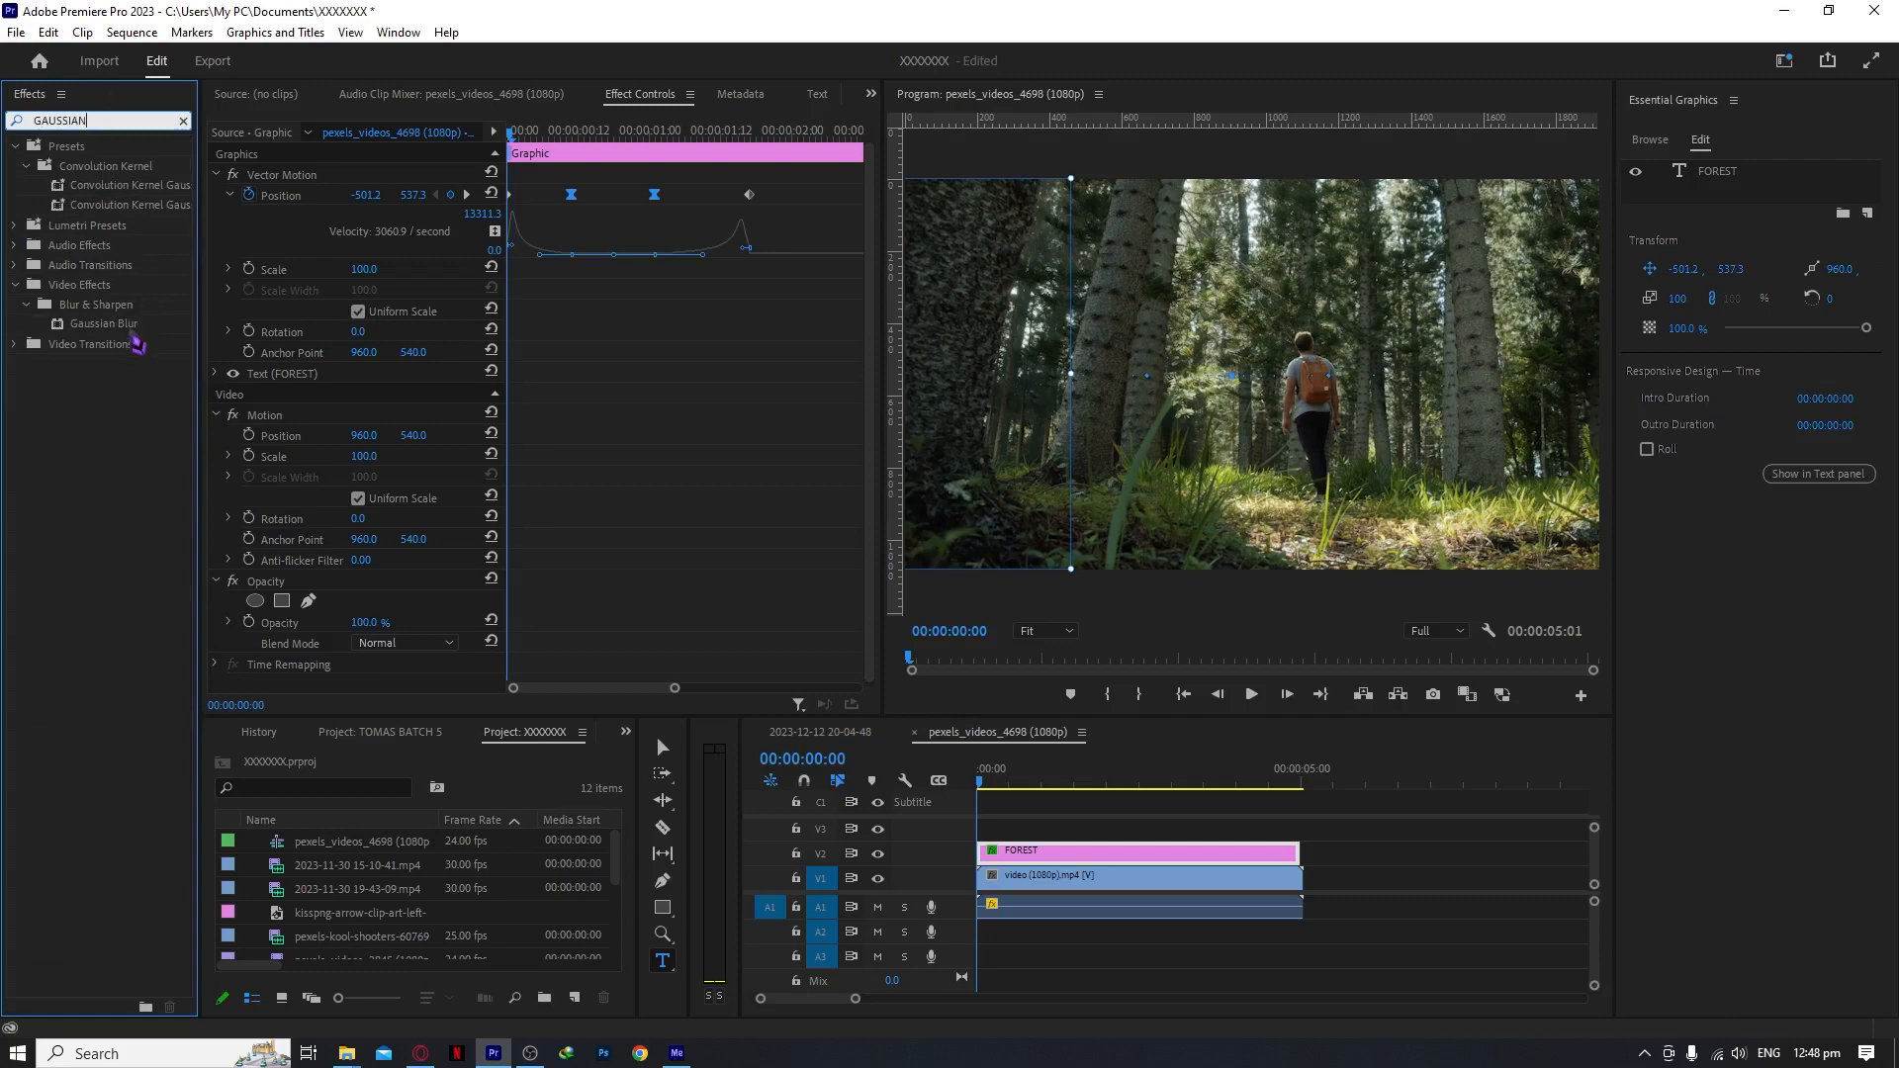
drag(104, 324, 1137, 852)
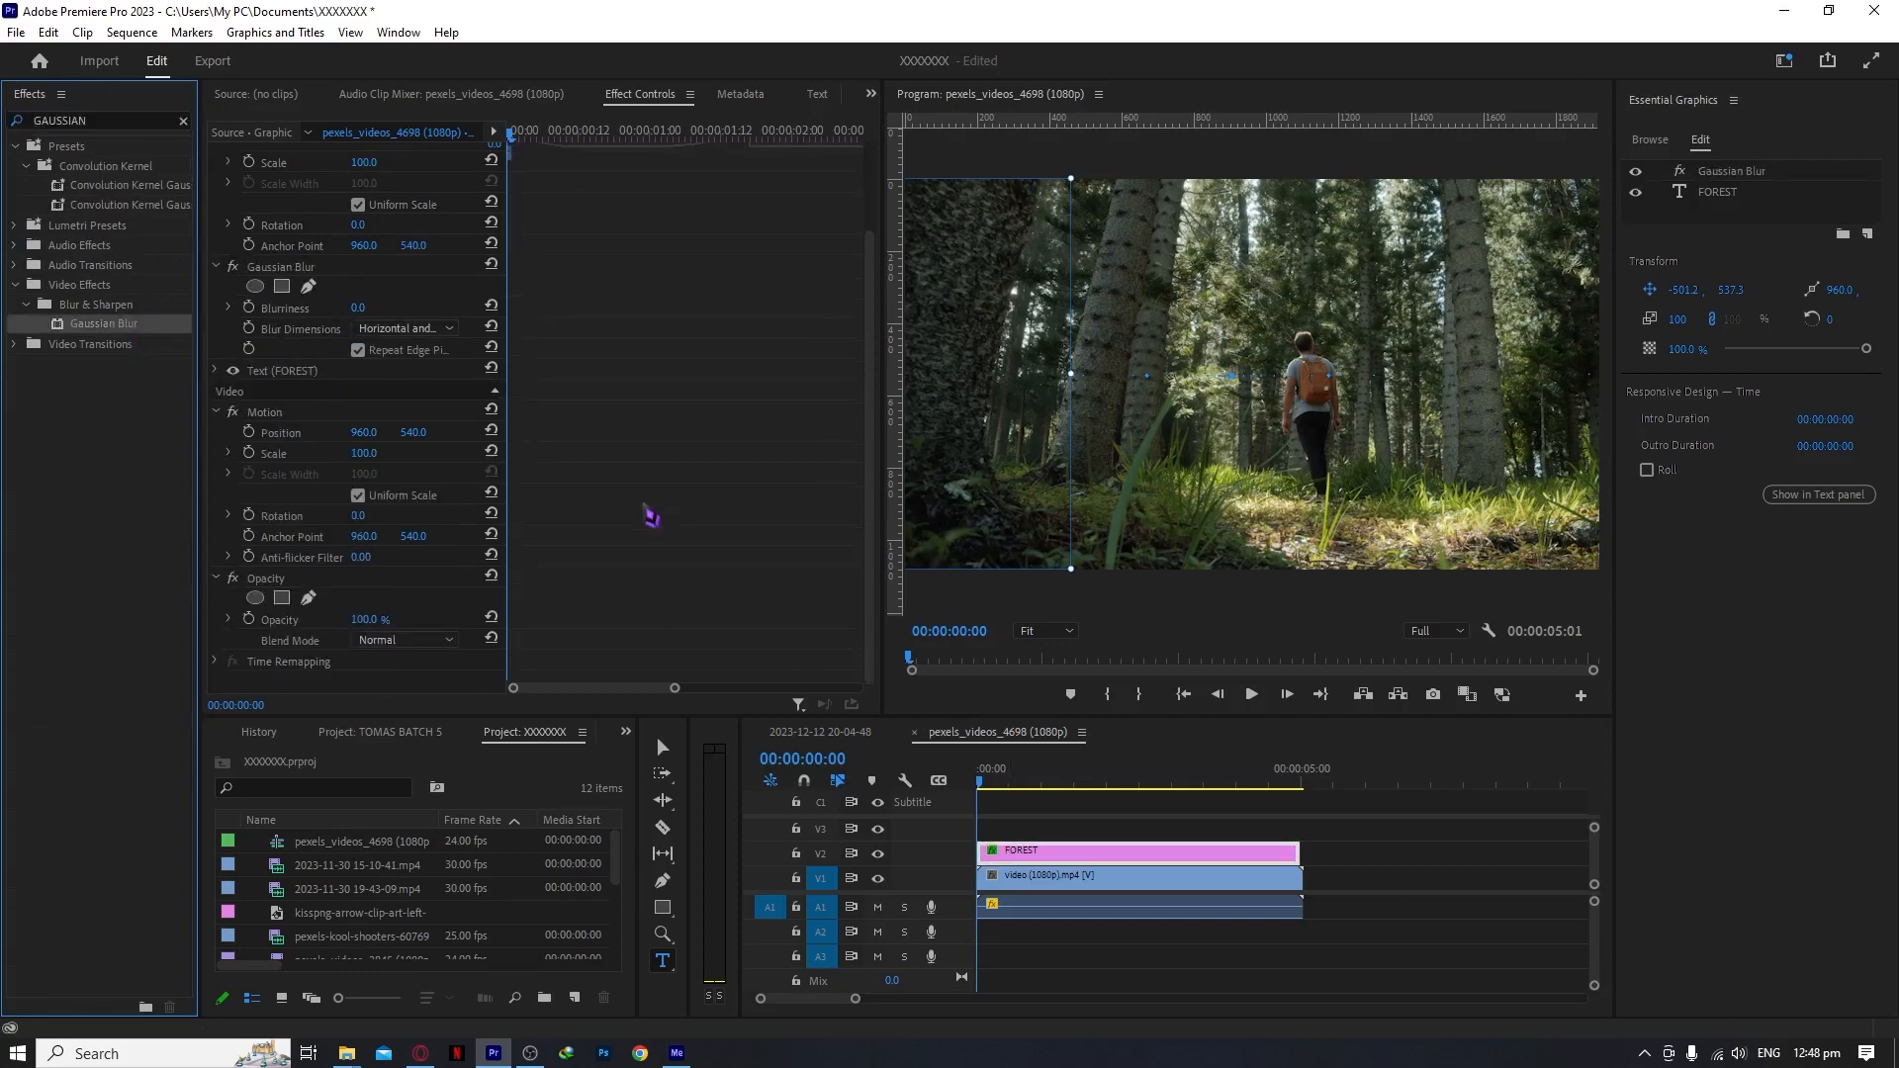
- Enable keyframing for Gaussian Blur's Blurriness at 00:00:00:00 and set its value to 30
scroll(633, 474, up, 2)
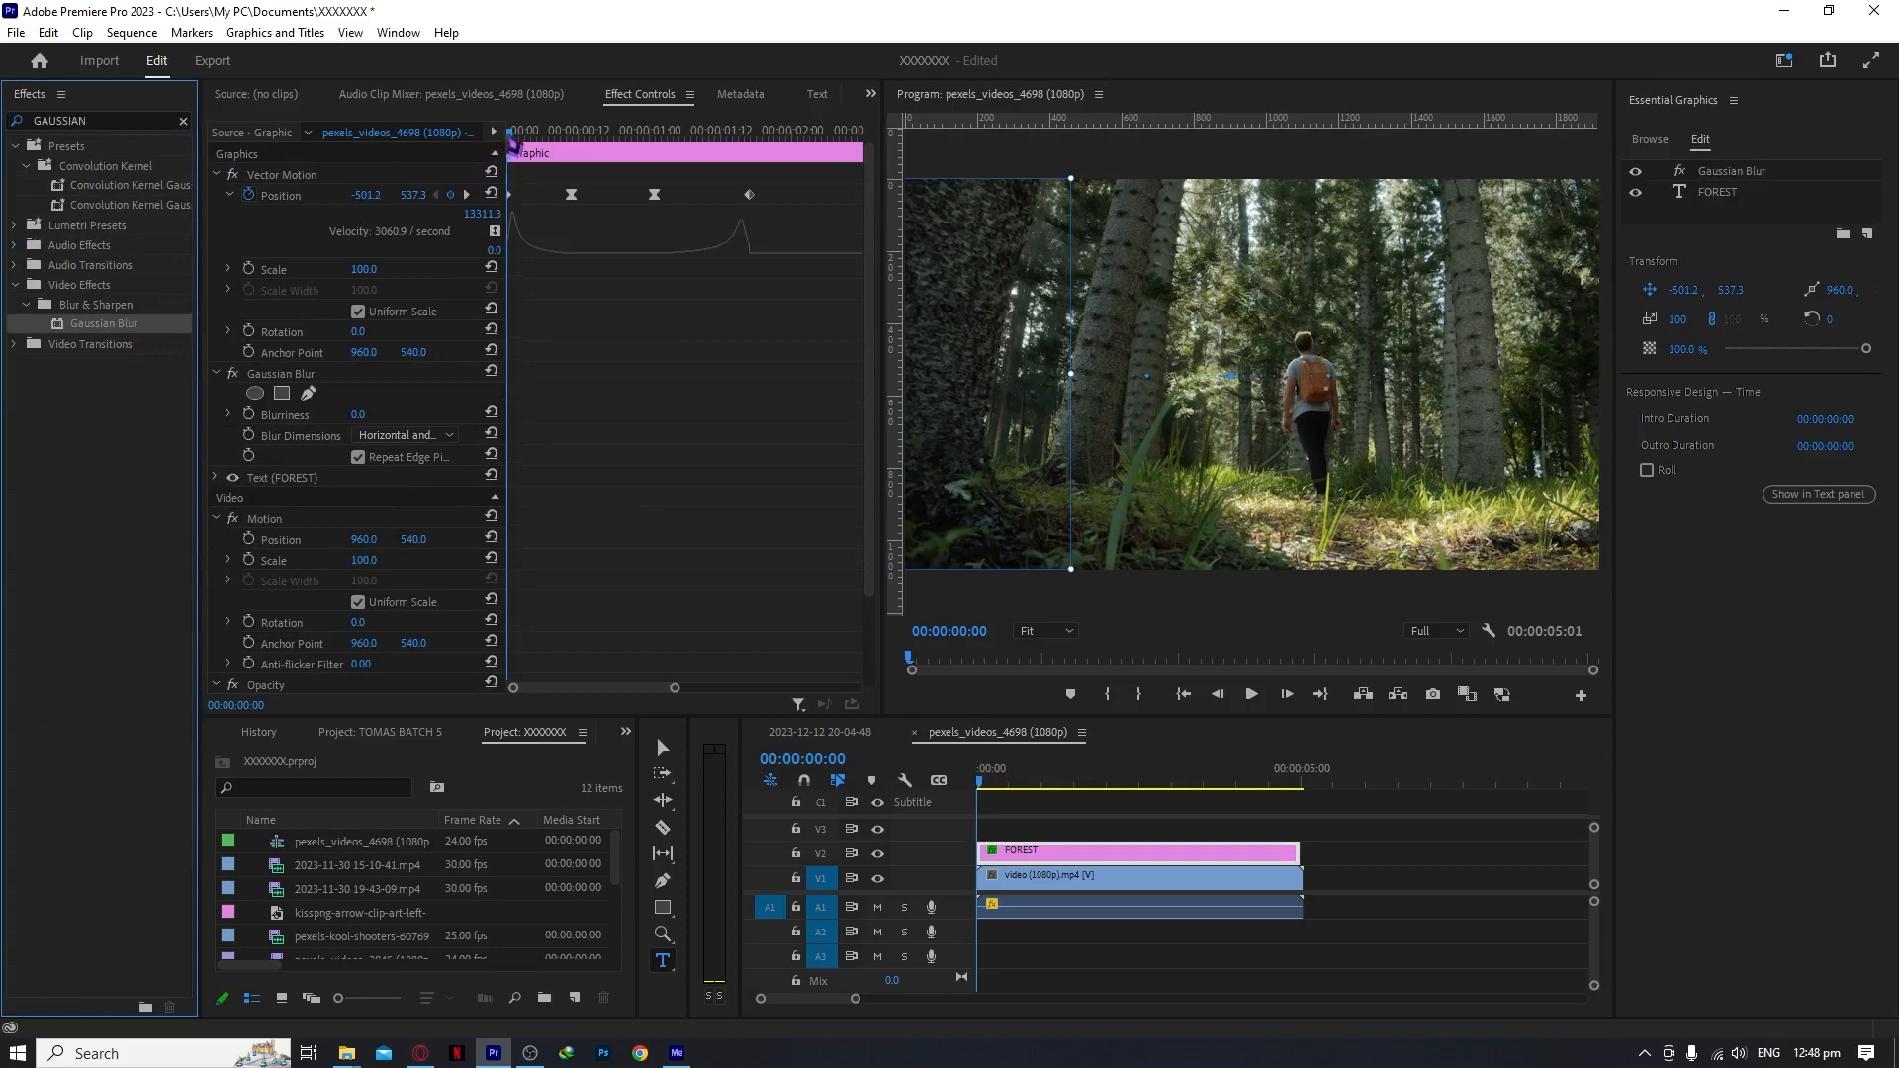
click(512, 134)
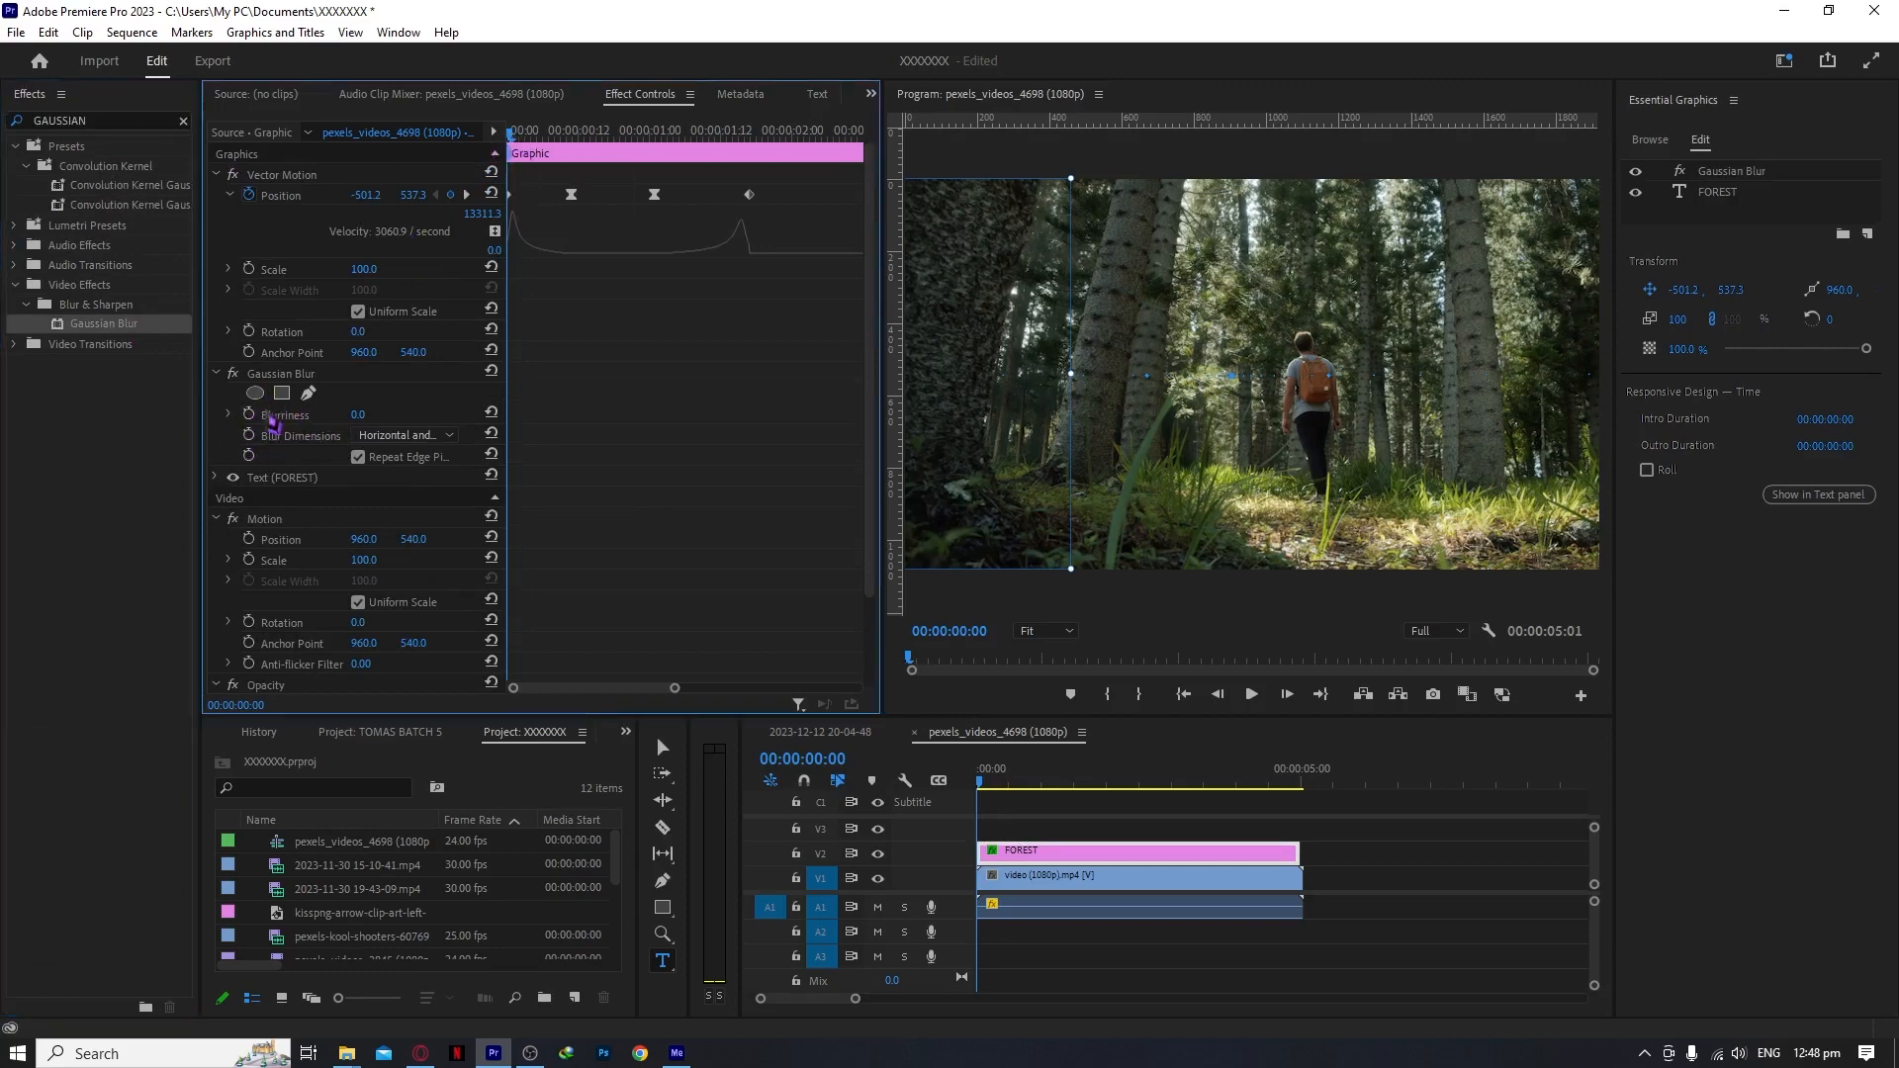
click(249, 415)
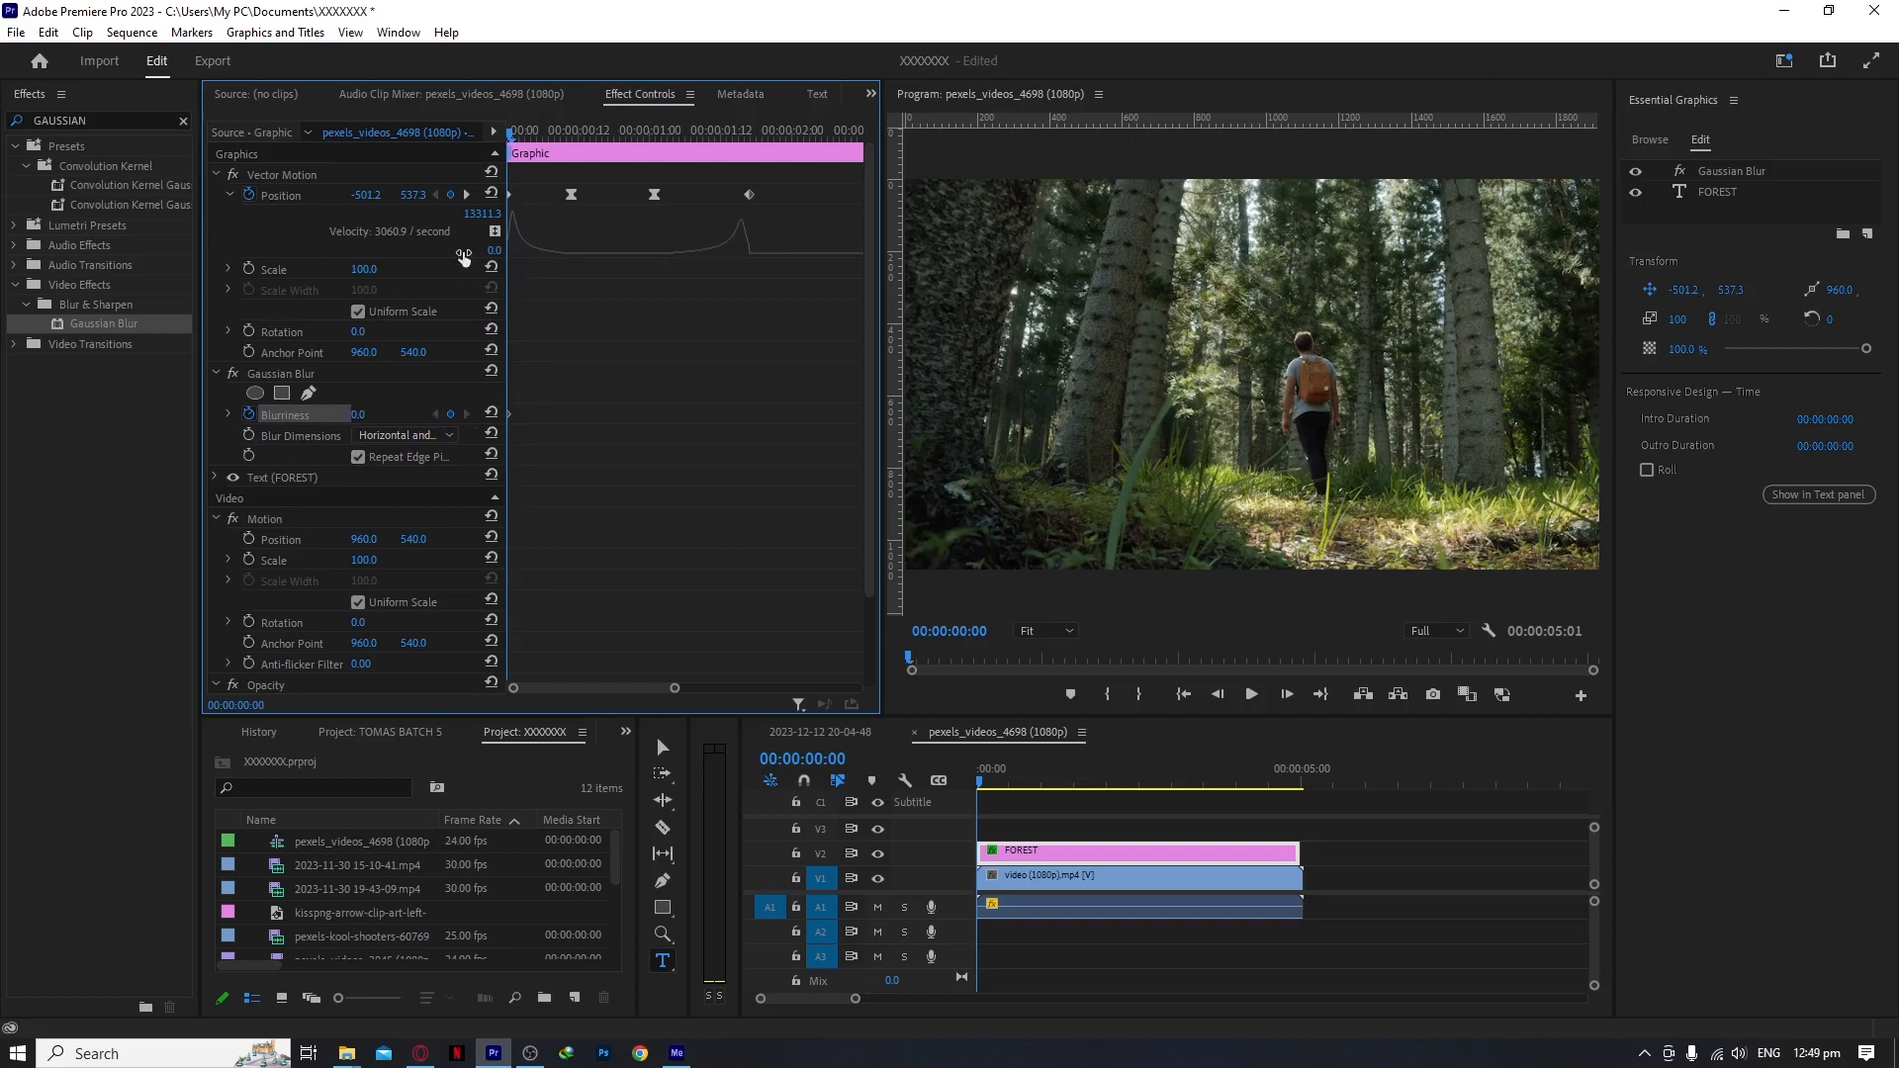
click(467, 195)
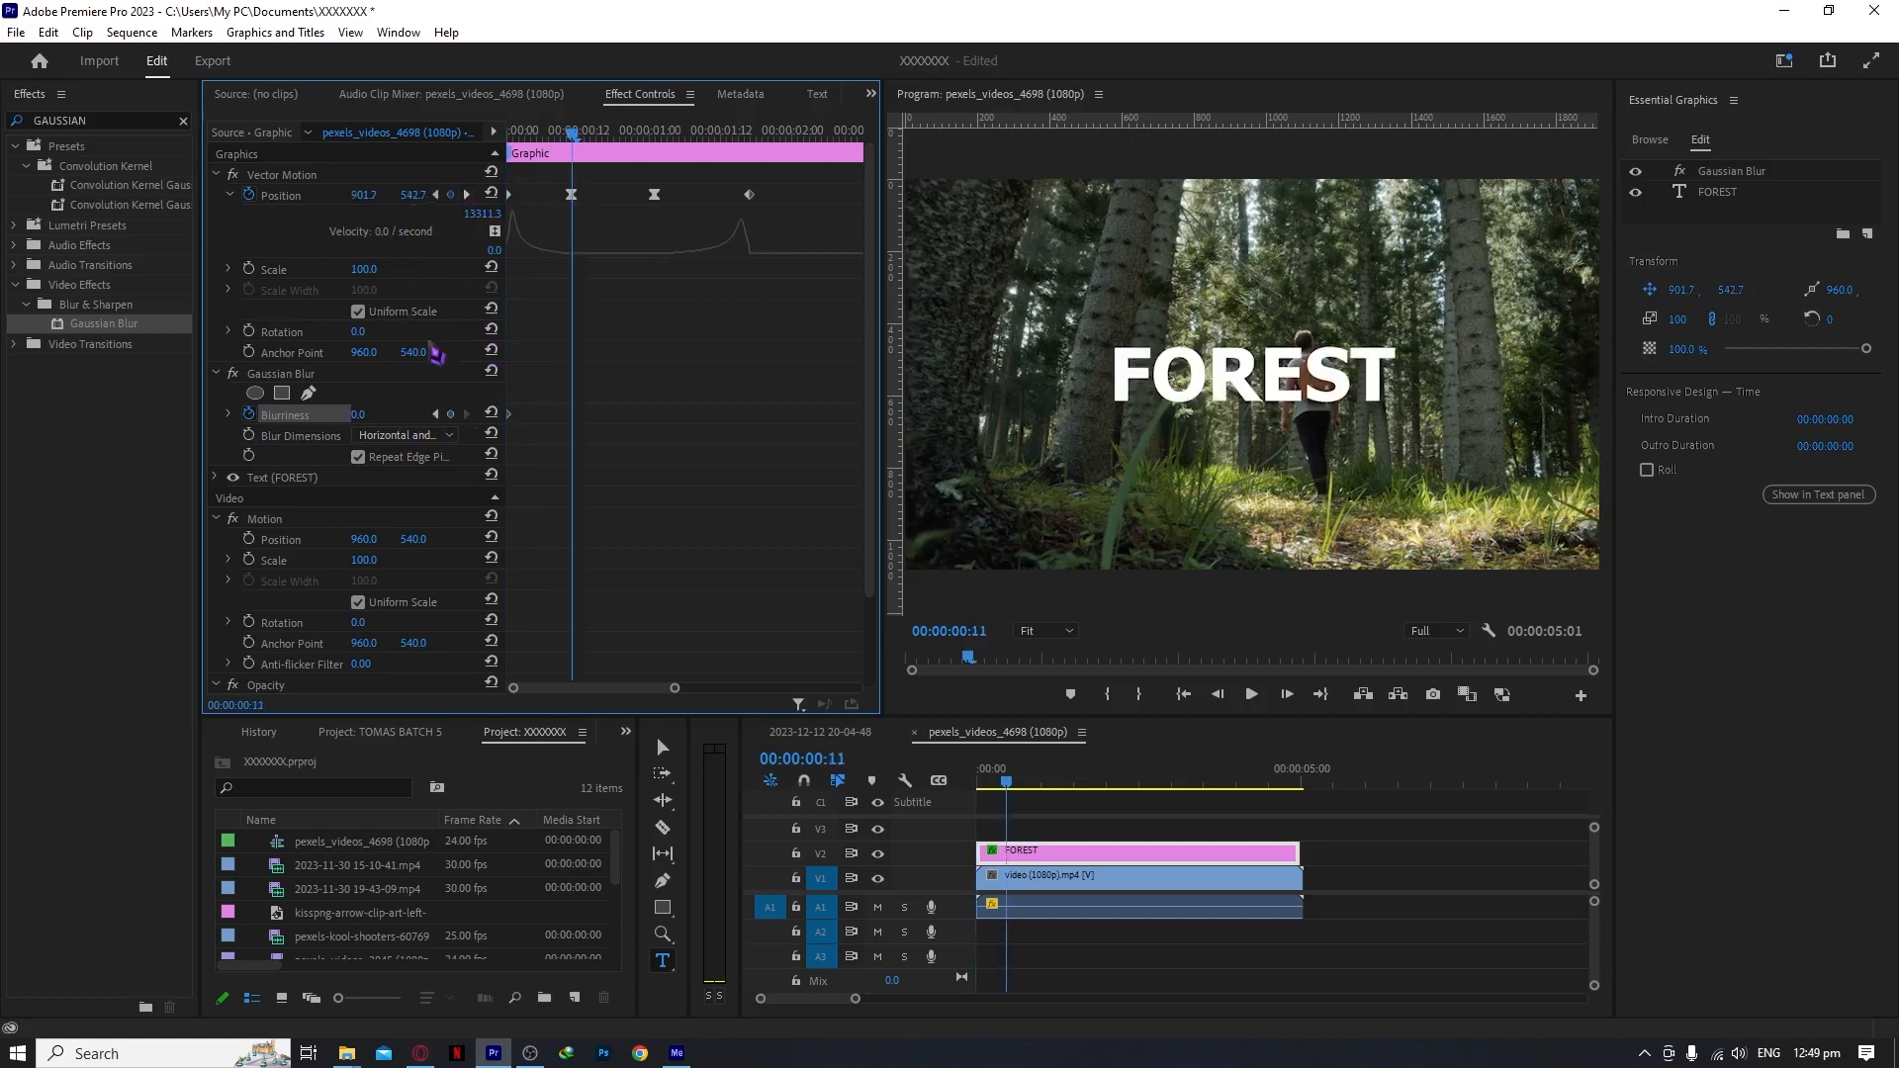
click(362, 414)
drag(573, 153, 497, 153)
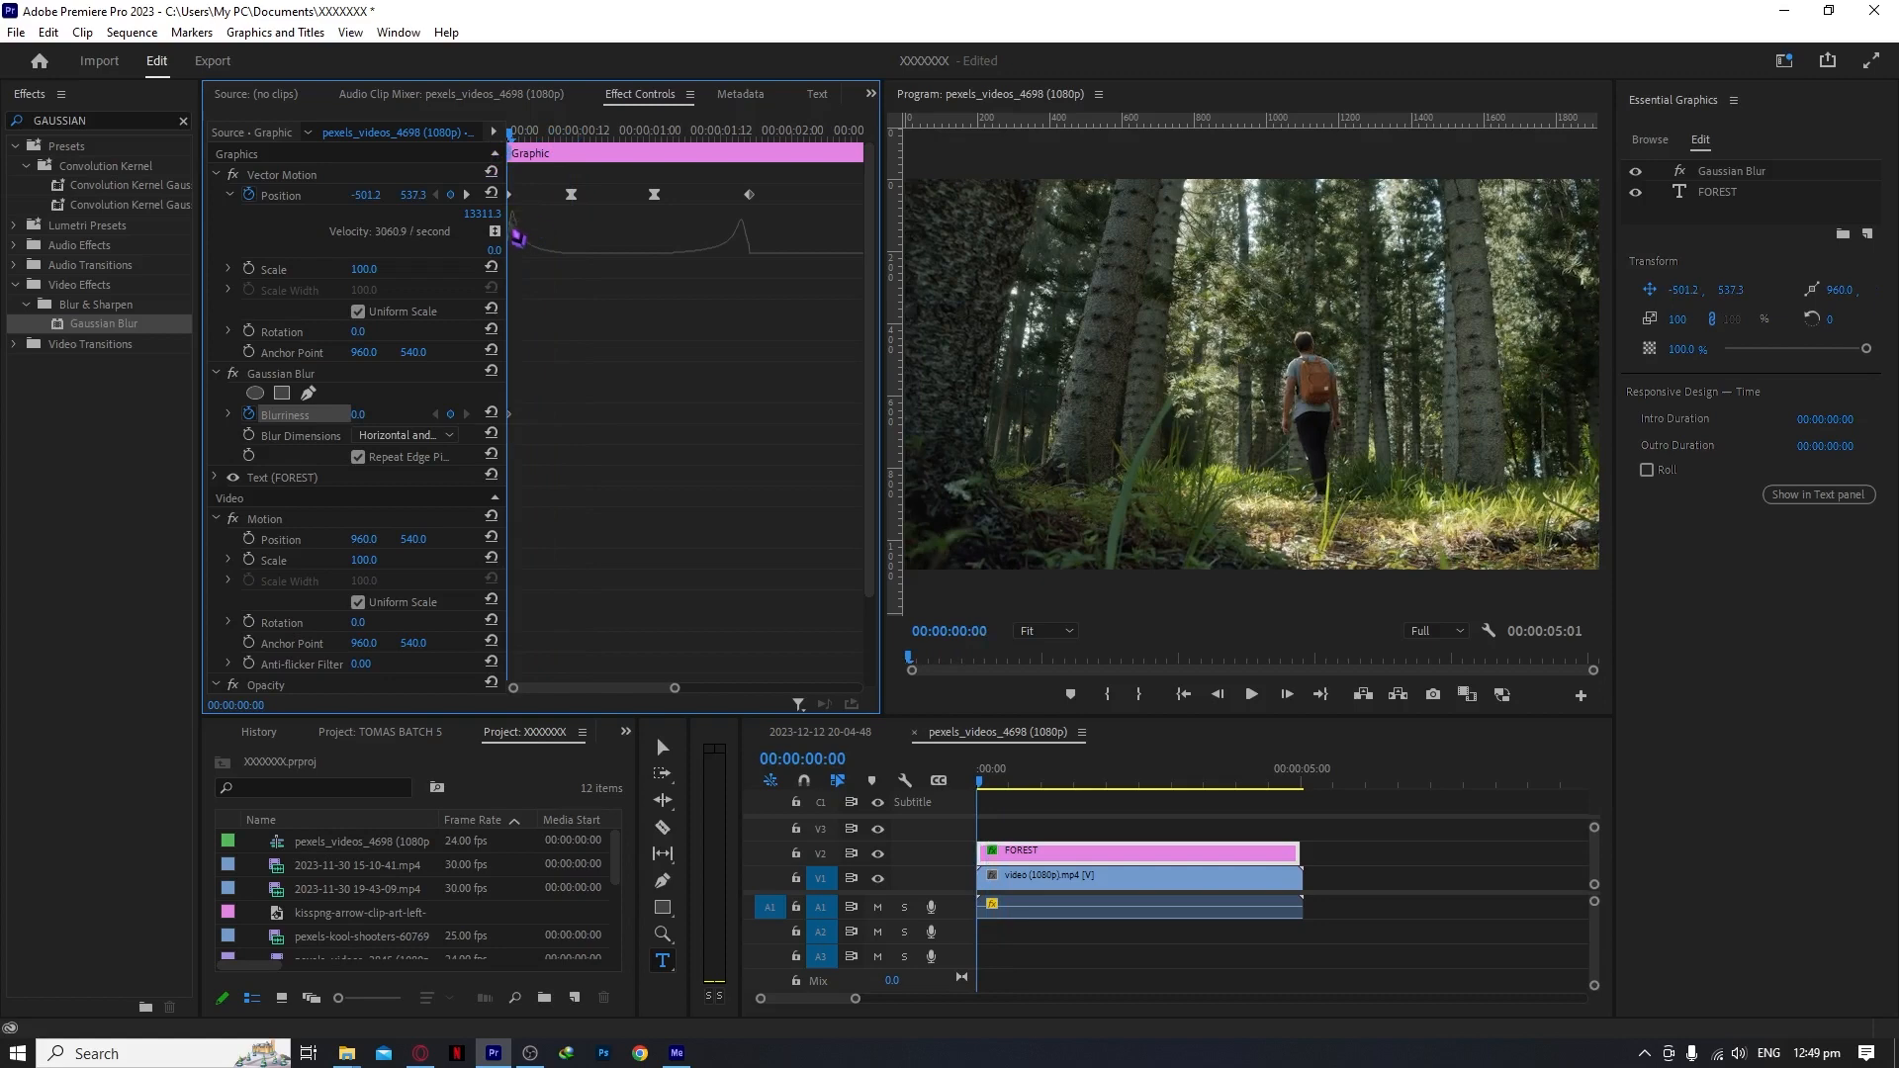
click(378, 414)
key(Return)
- Reset Blurriness to 0 at the second Position keyframe, 00:00:00:11, and add a matching Blurriness keyframe at 00:00:01:01
click(467, 195)
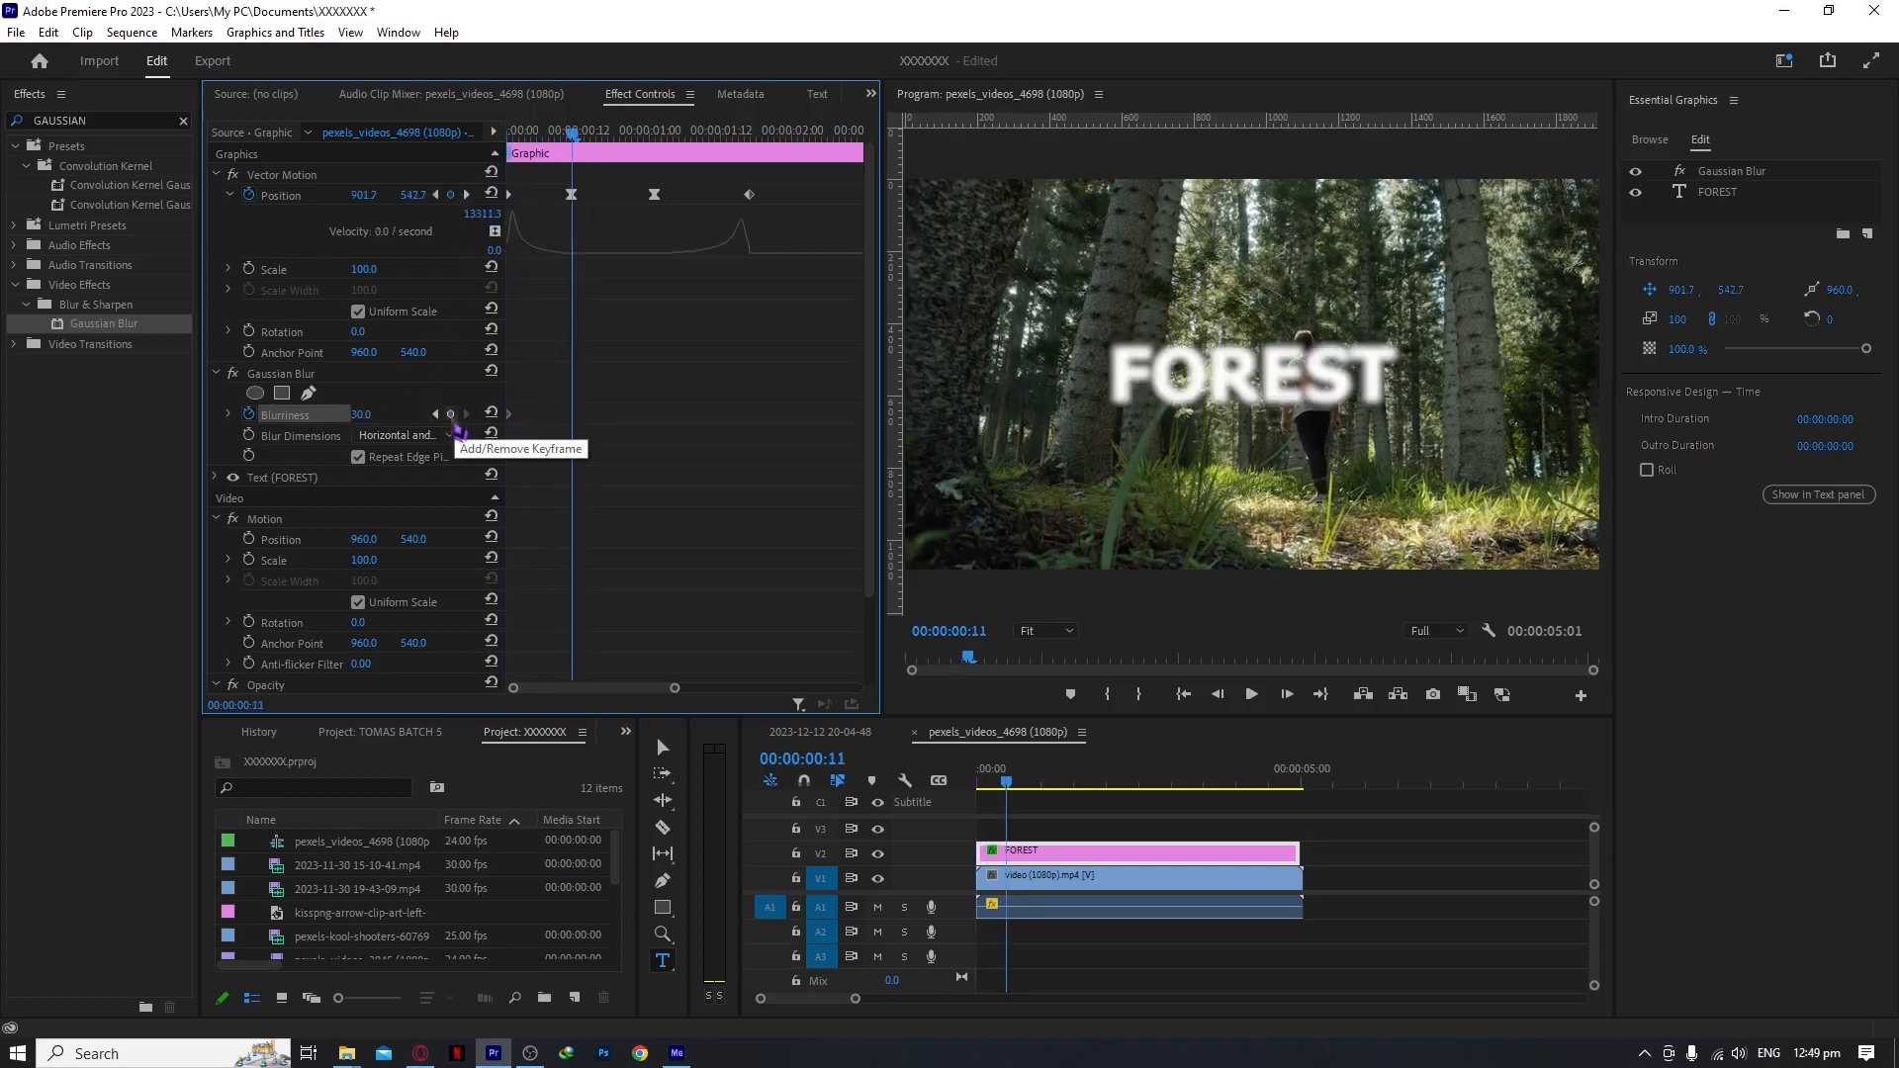
click(490, 413)
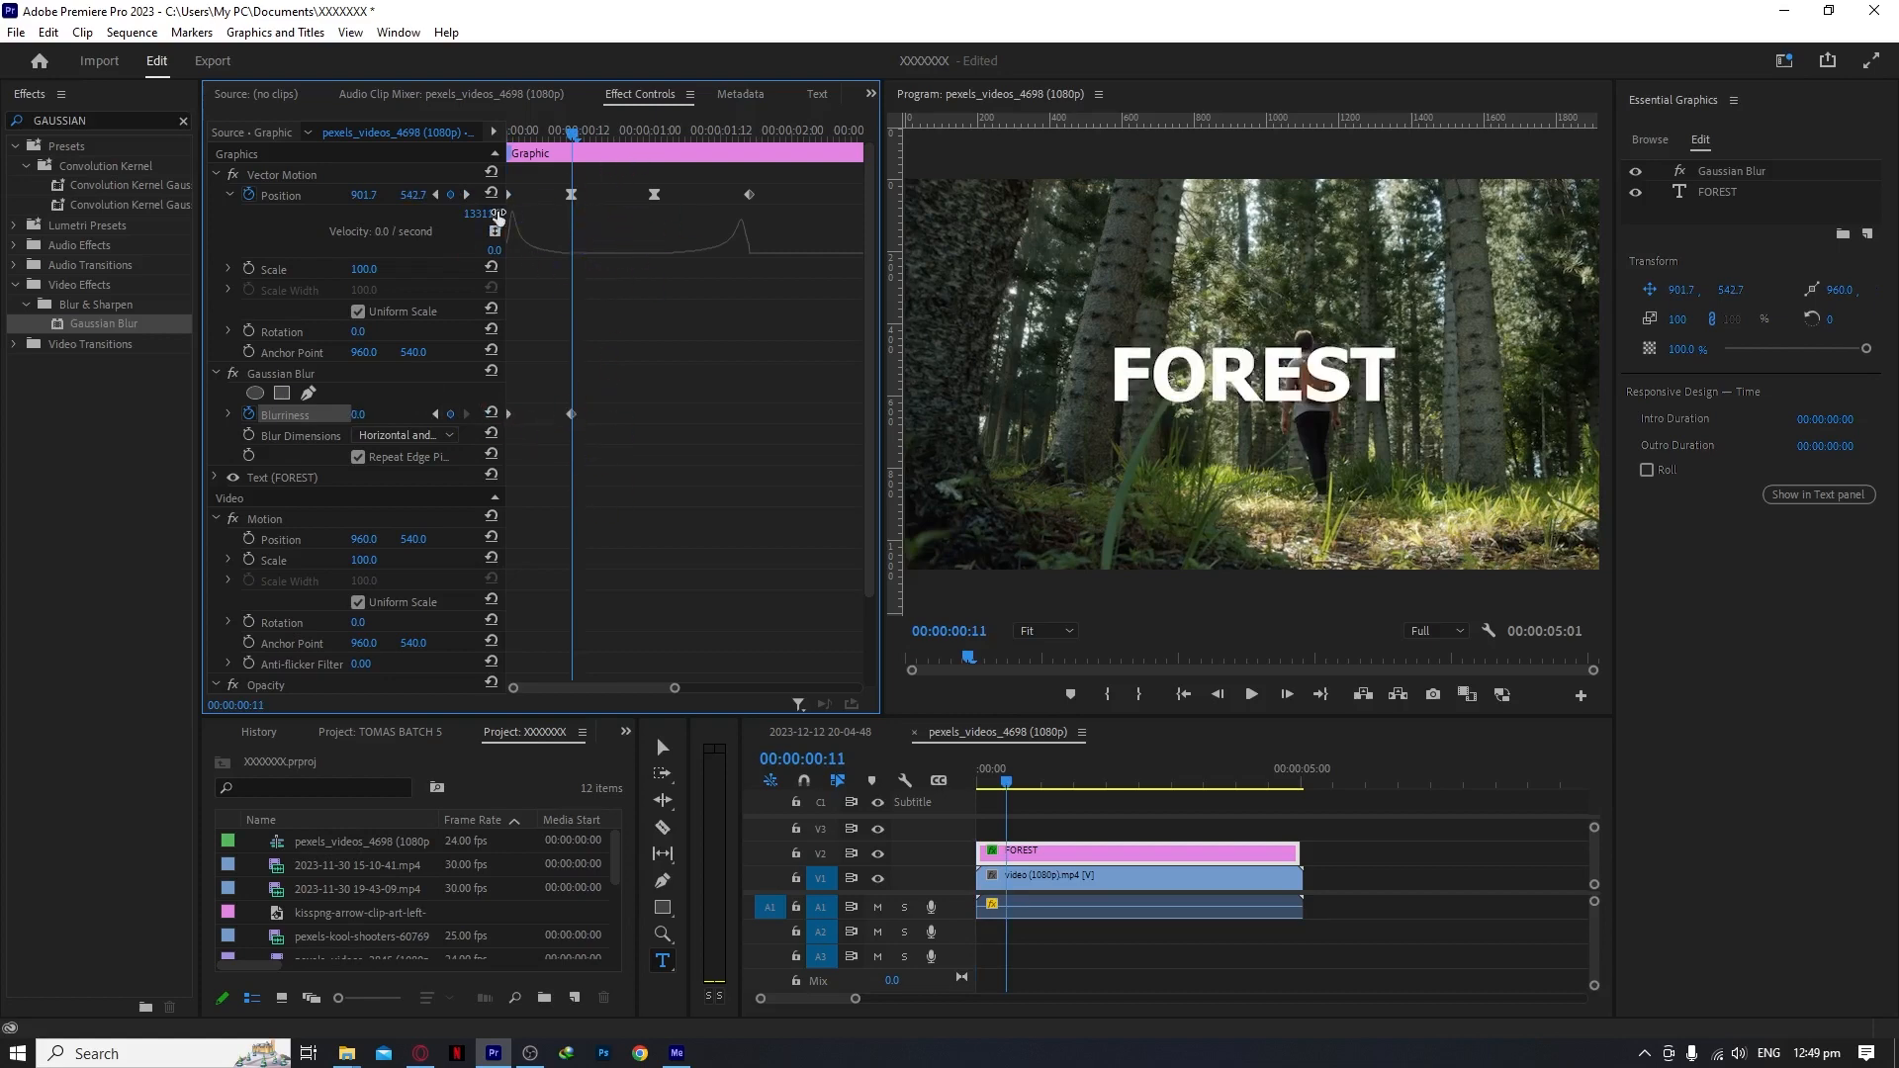
click(467, 194)
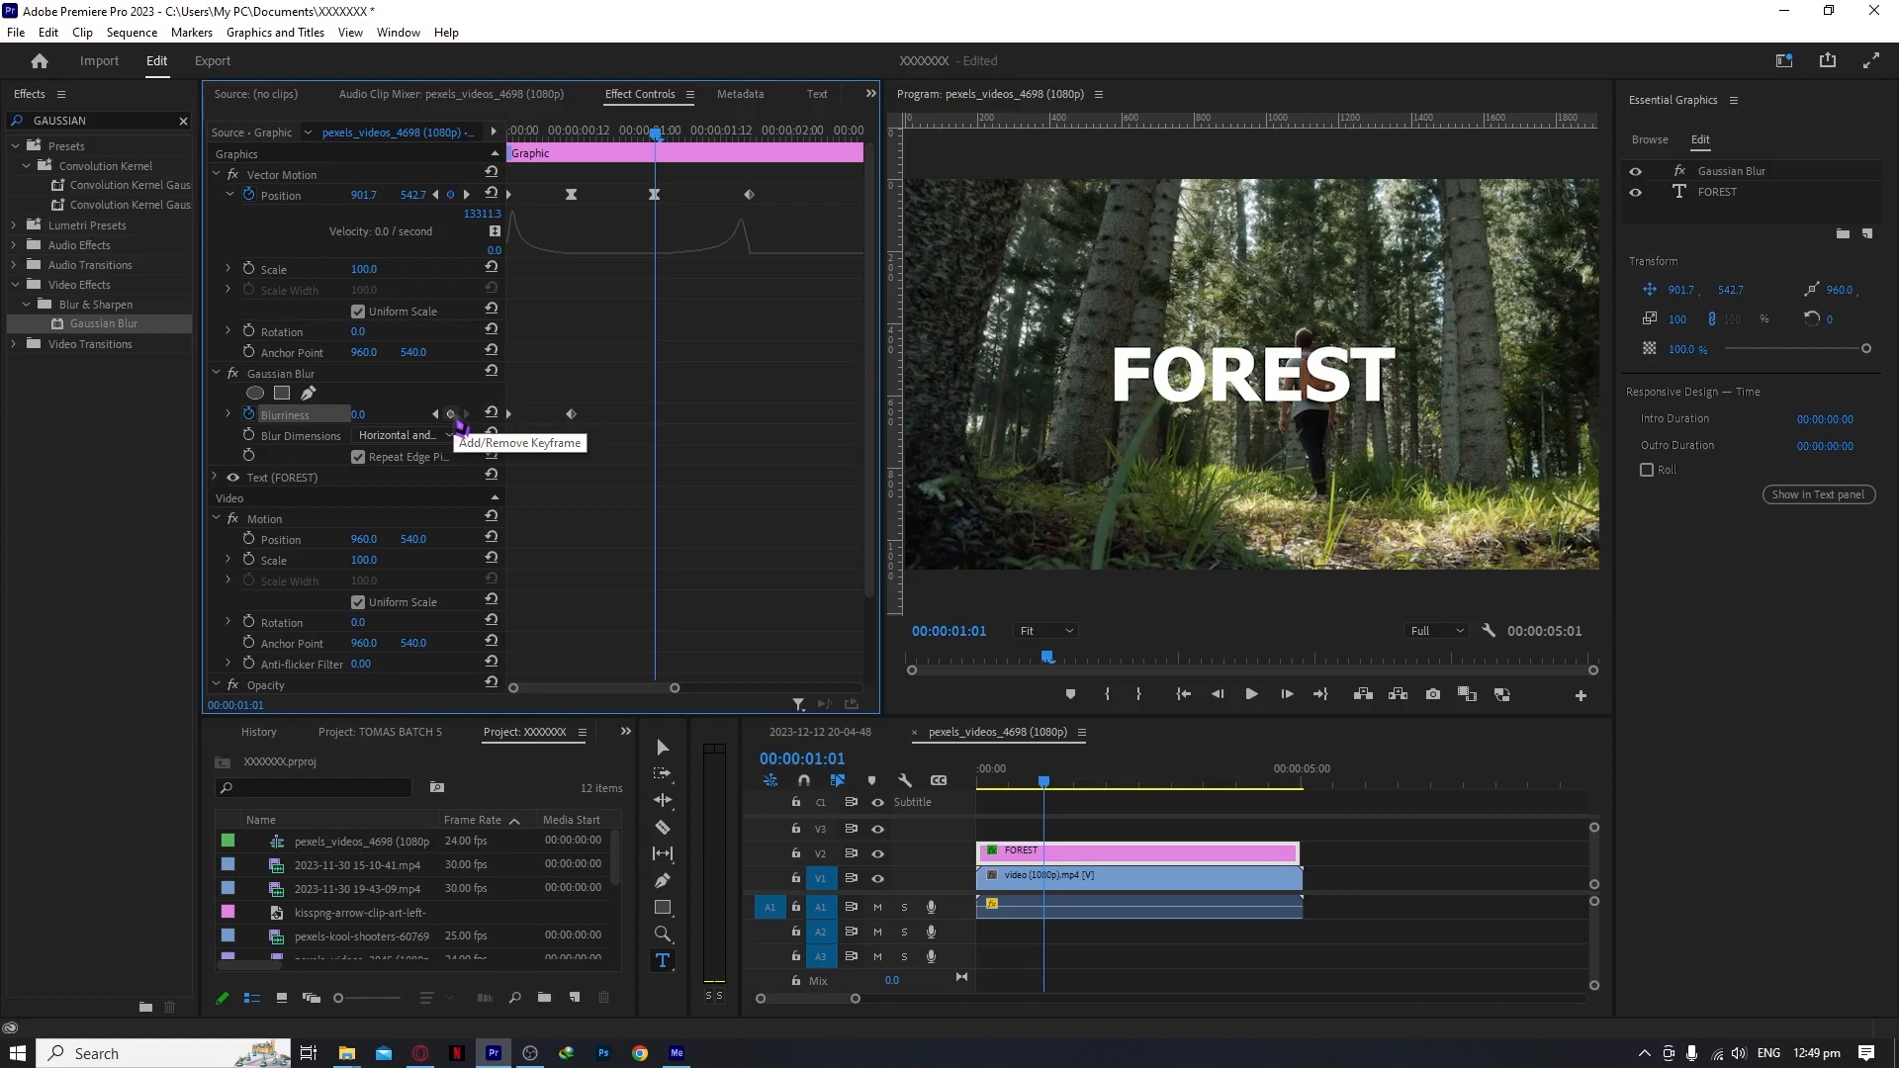
click(453, 416)
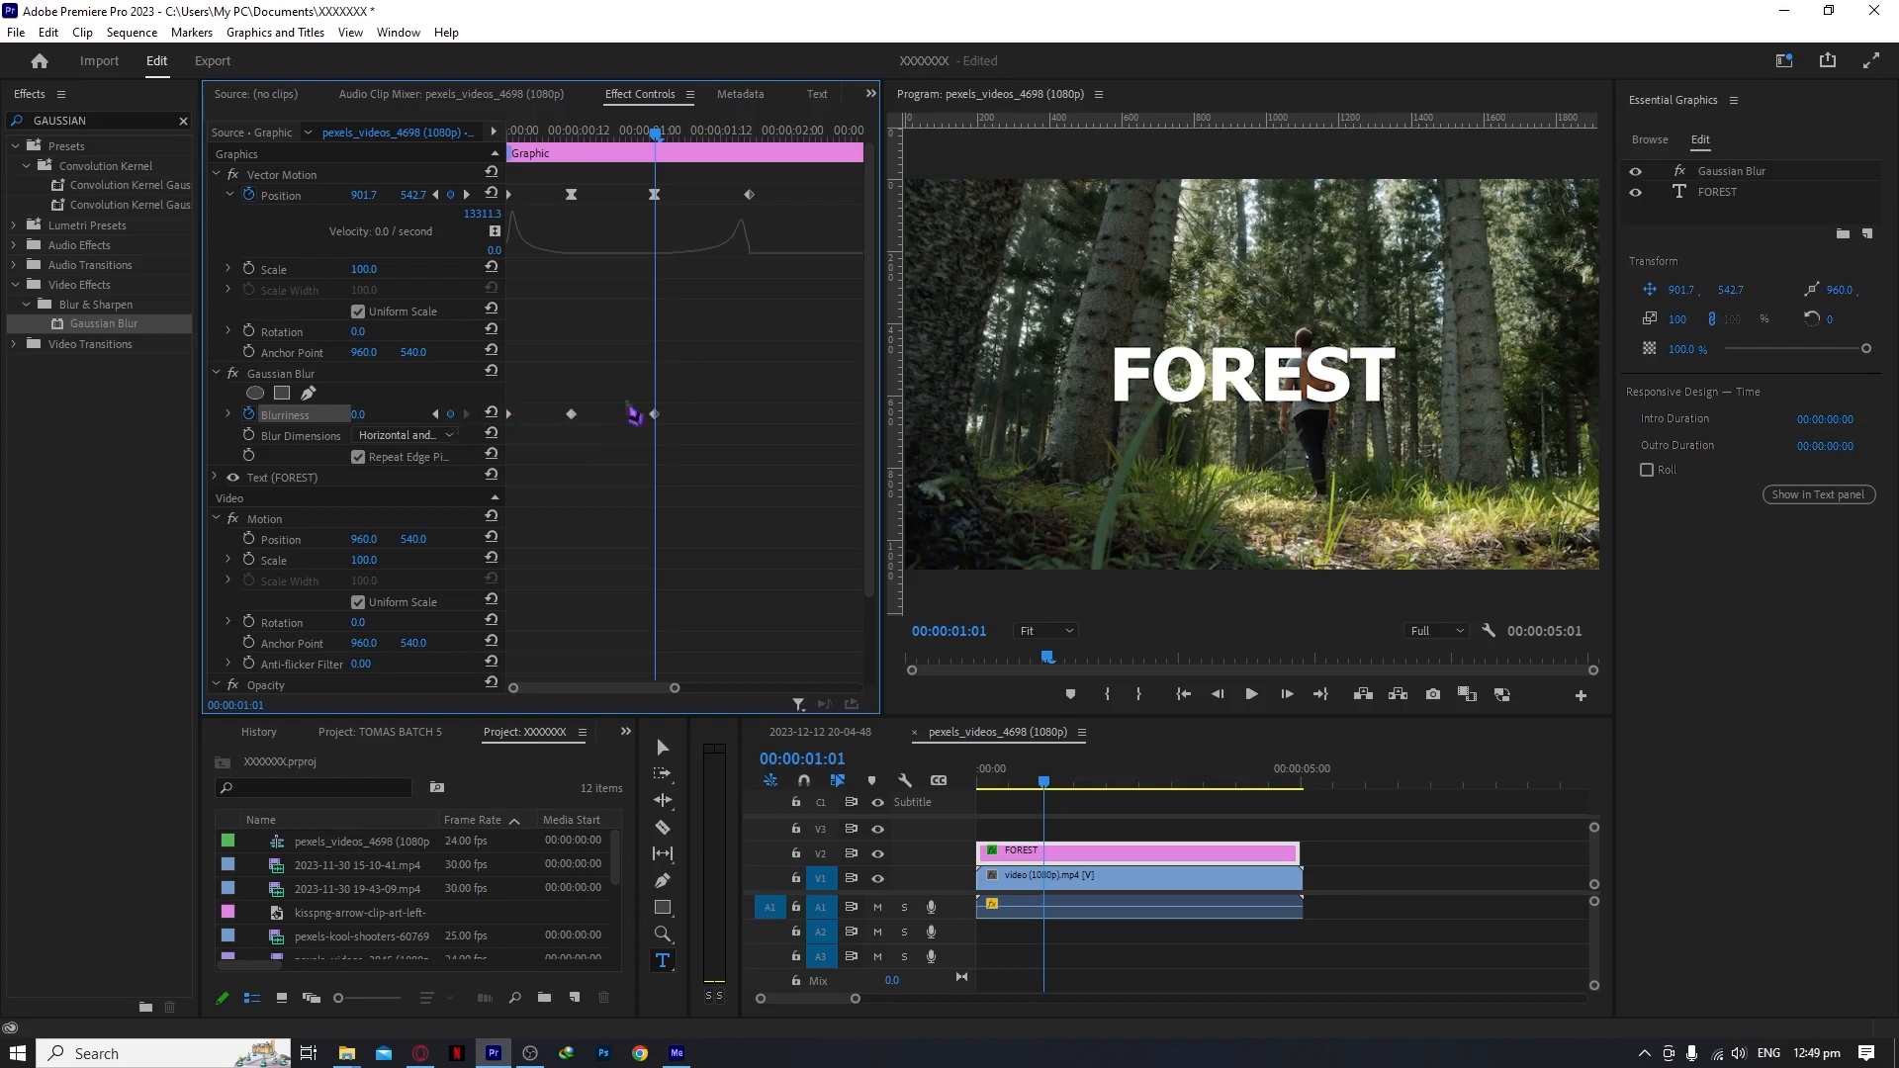
- Set Gaussian Blur's Blurriness to 30 at the last Position keyframe, 00:00:01:17
click(571, 416)
click(655, 414)
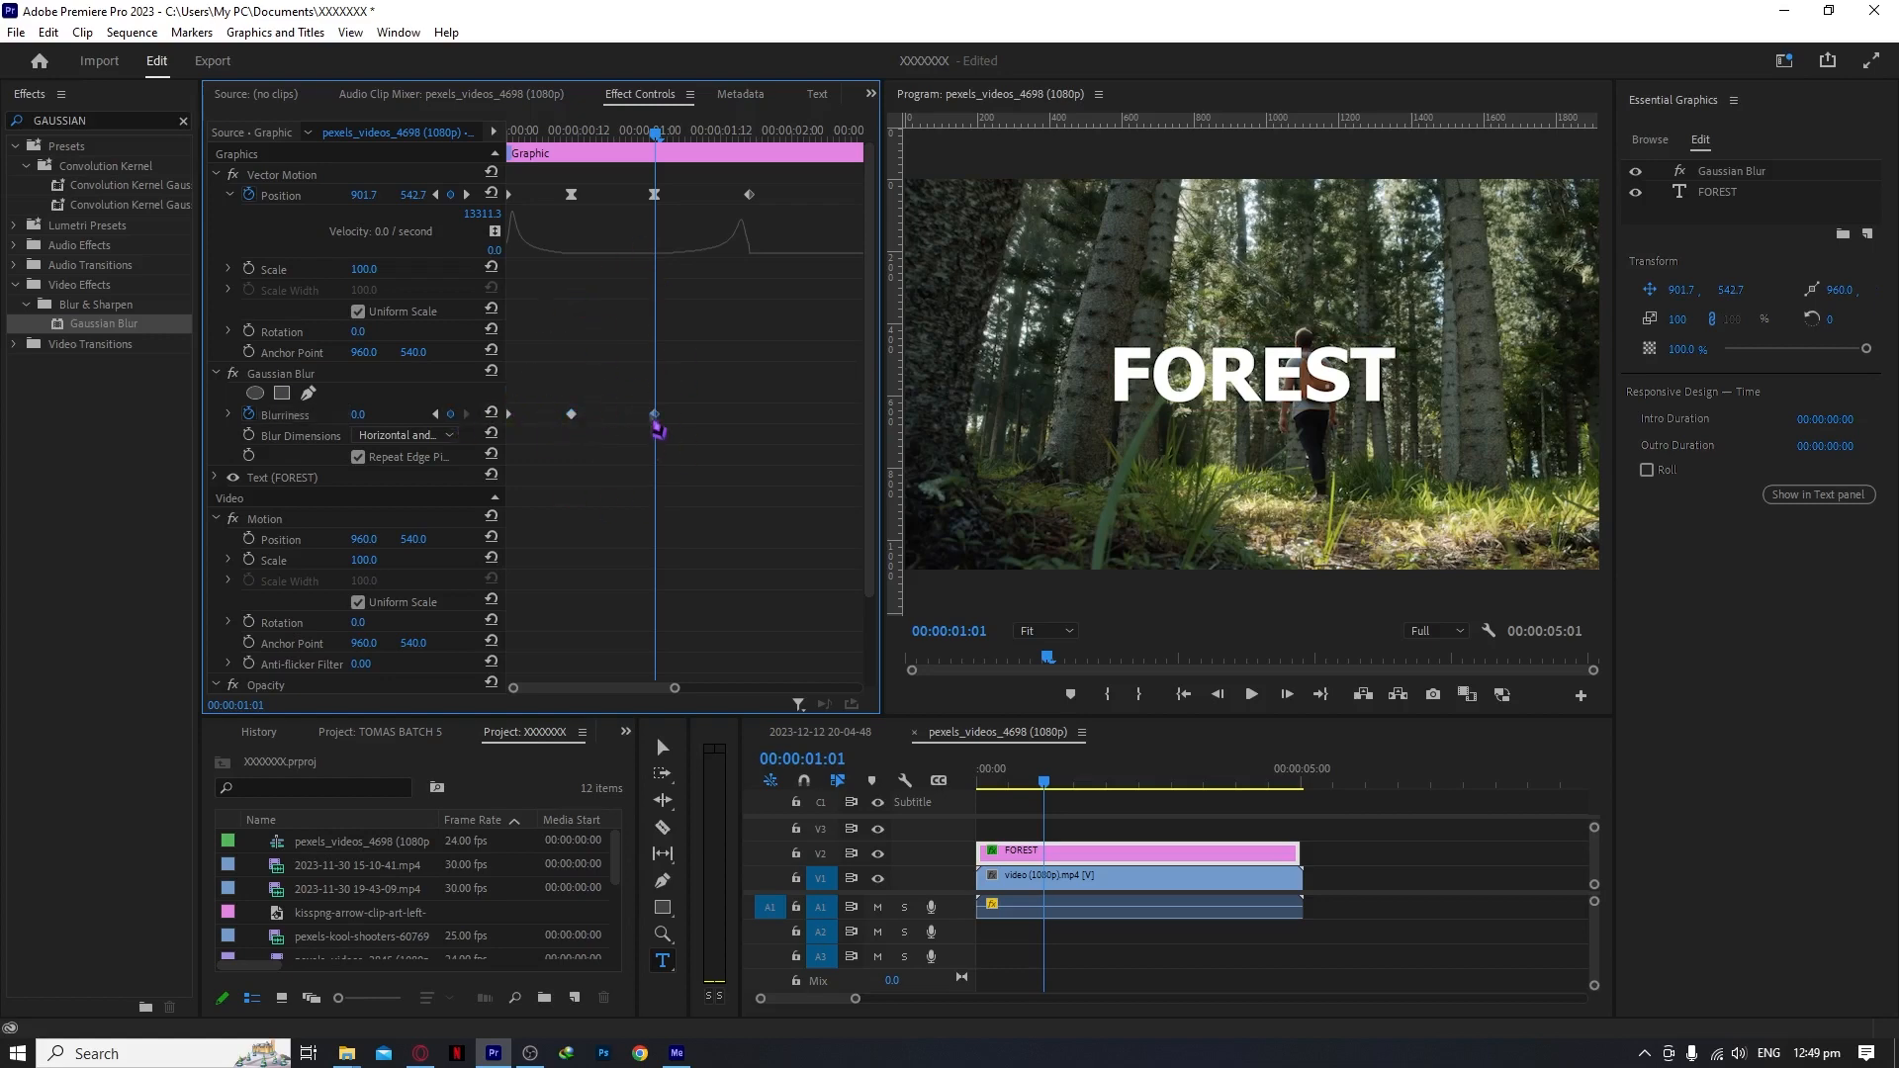
click(572, 194)
drag(662, 139, 752, 136)
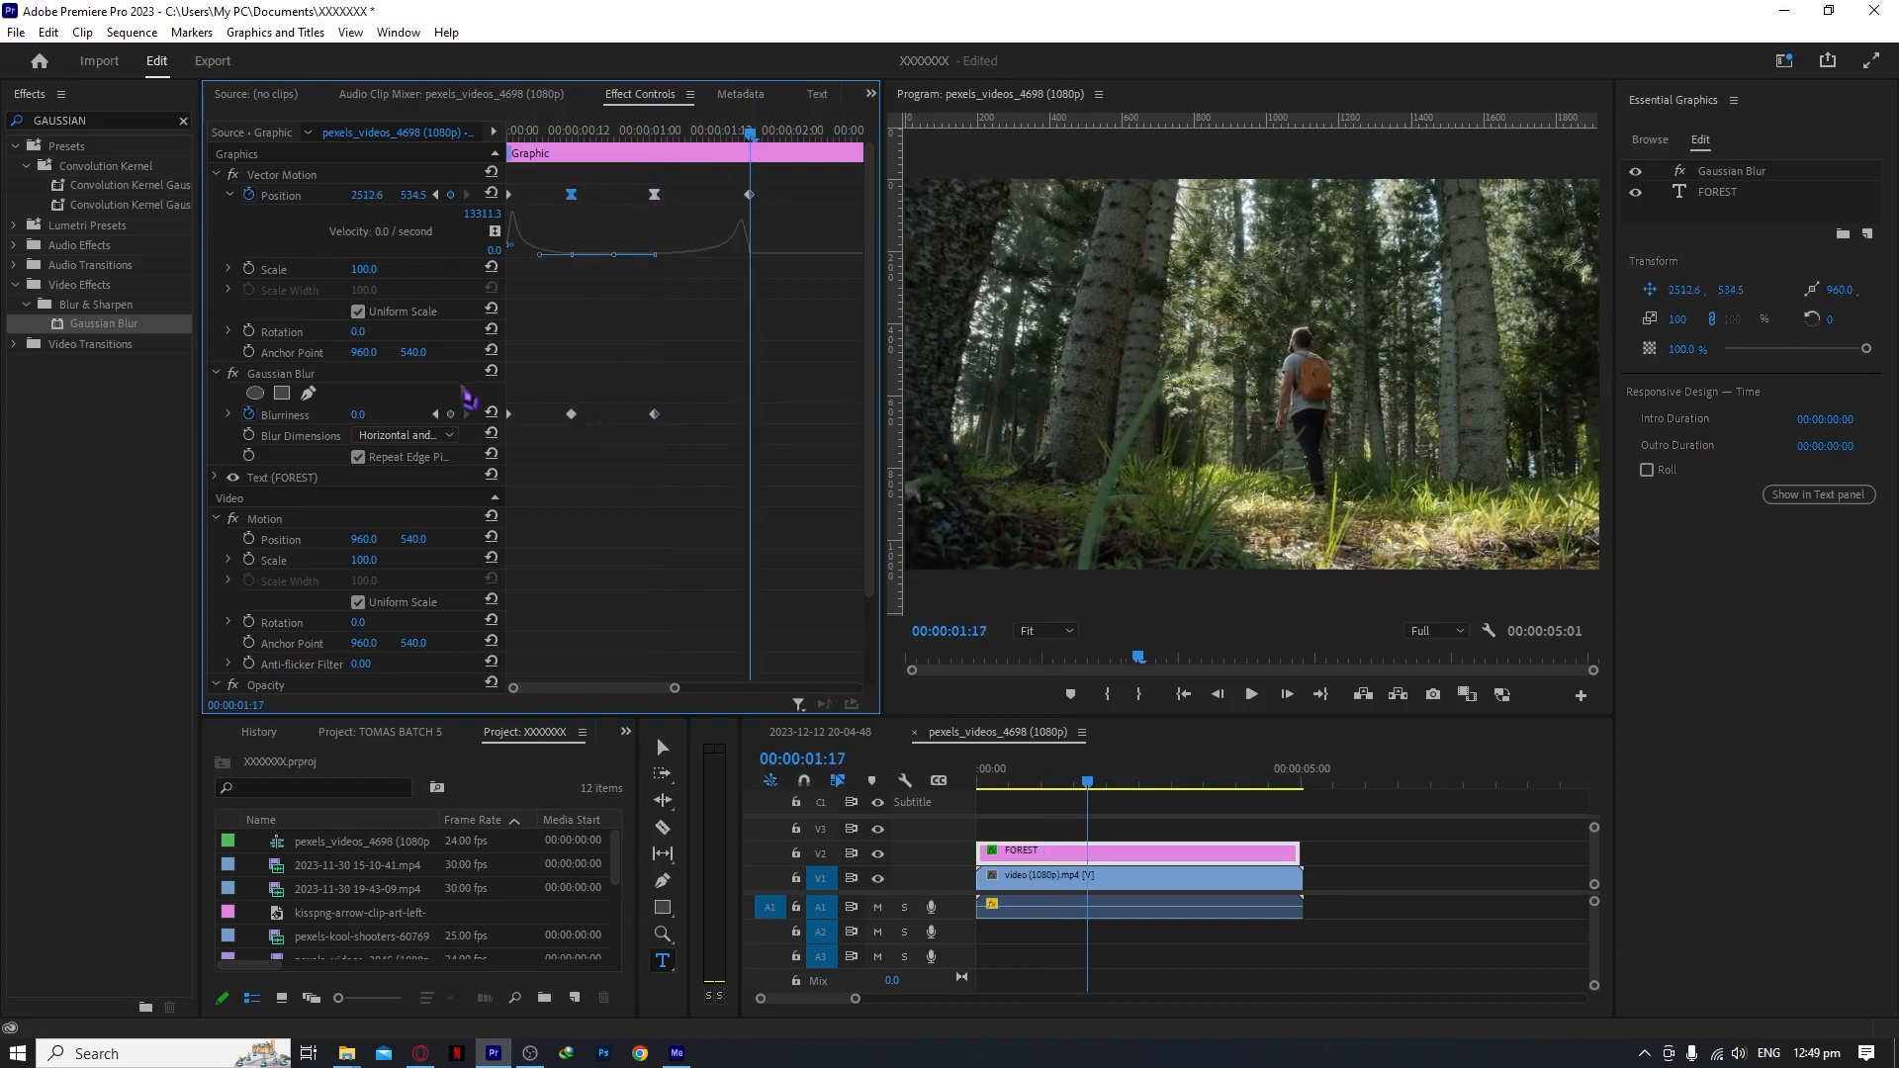
click(461, 176)
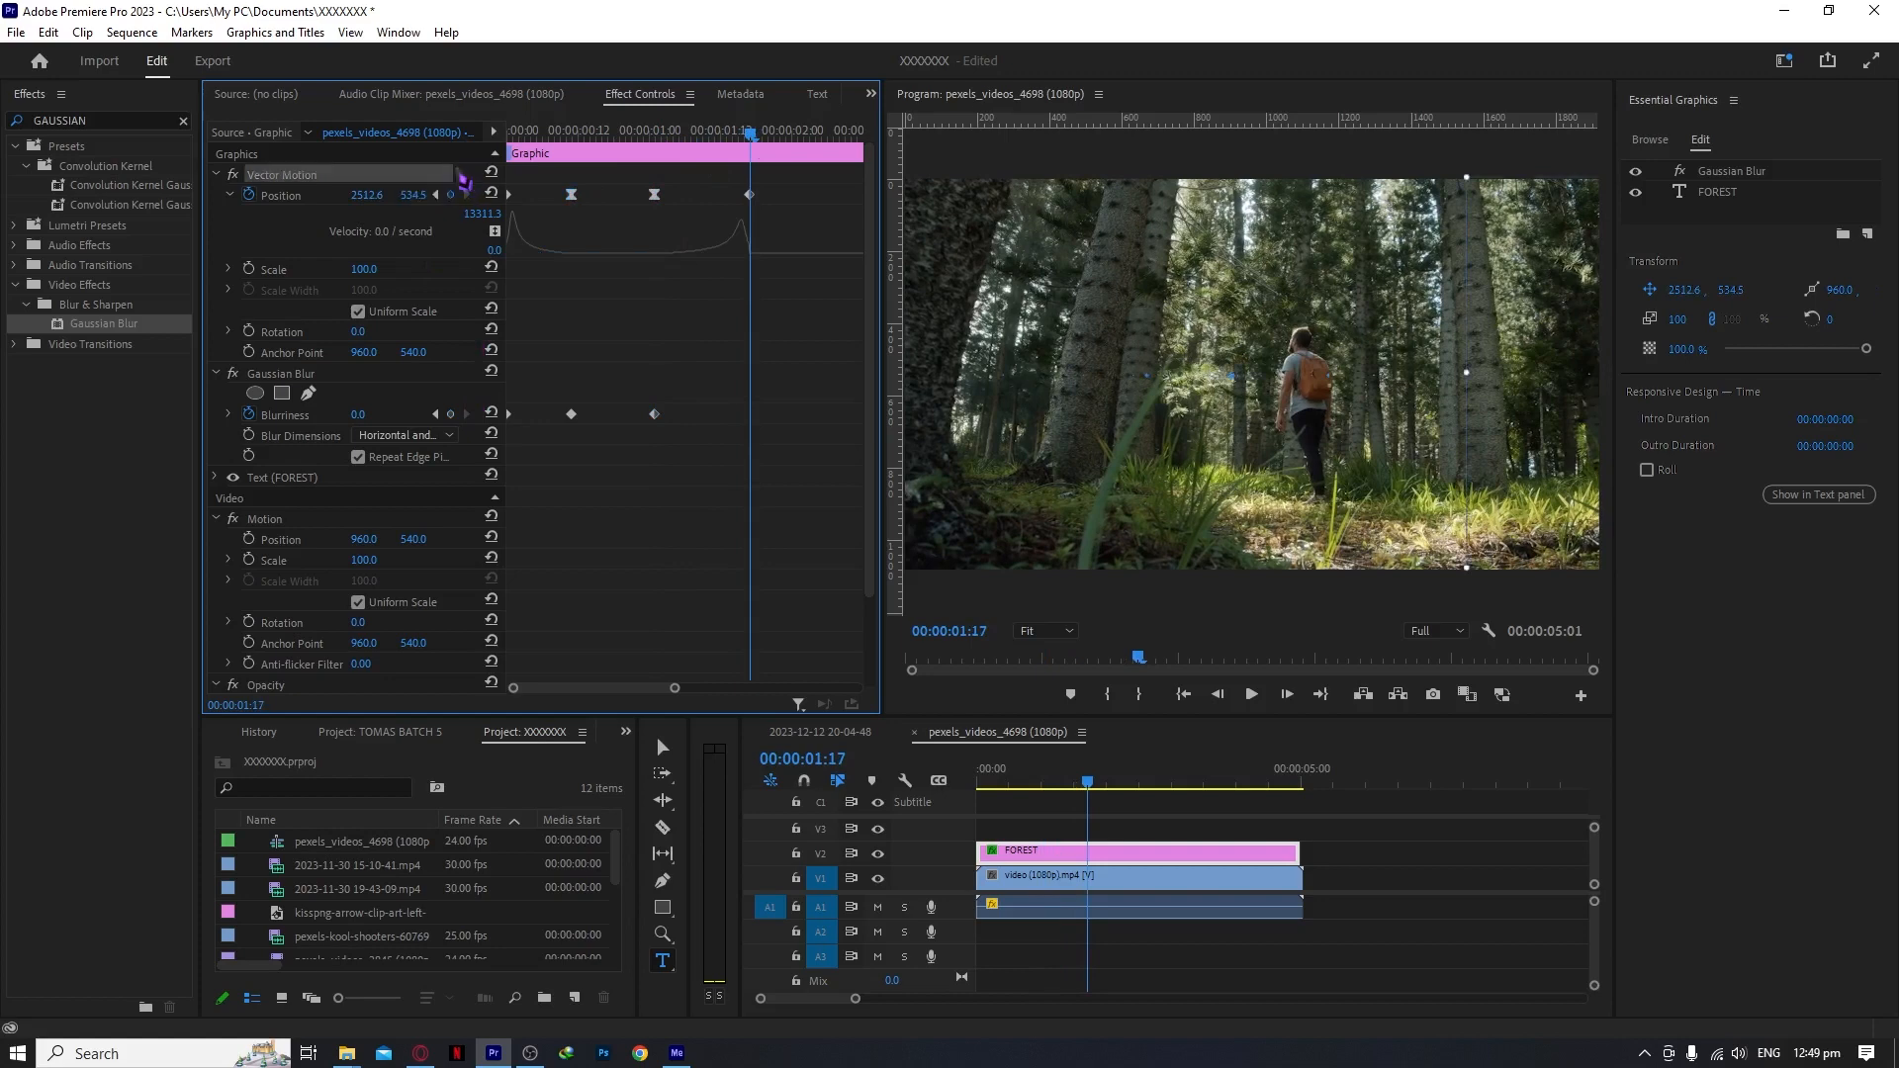
click(438, 198)
click(464, 176)
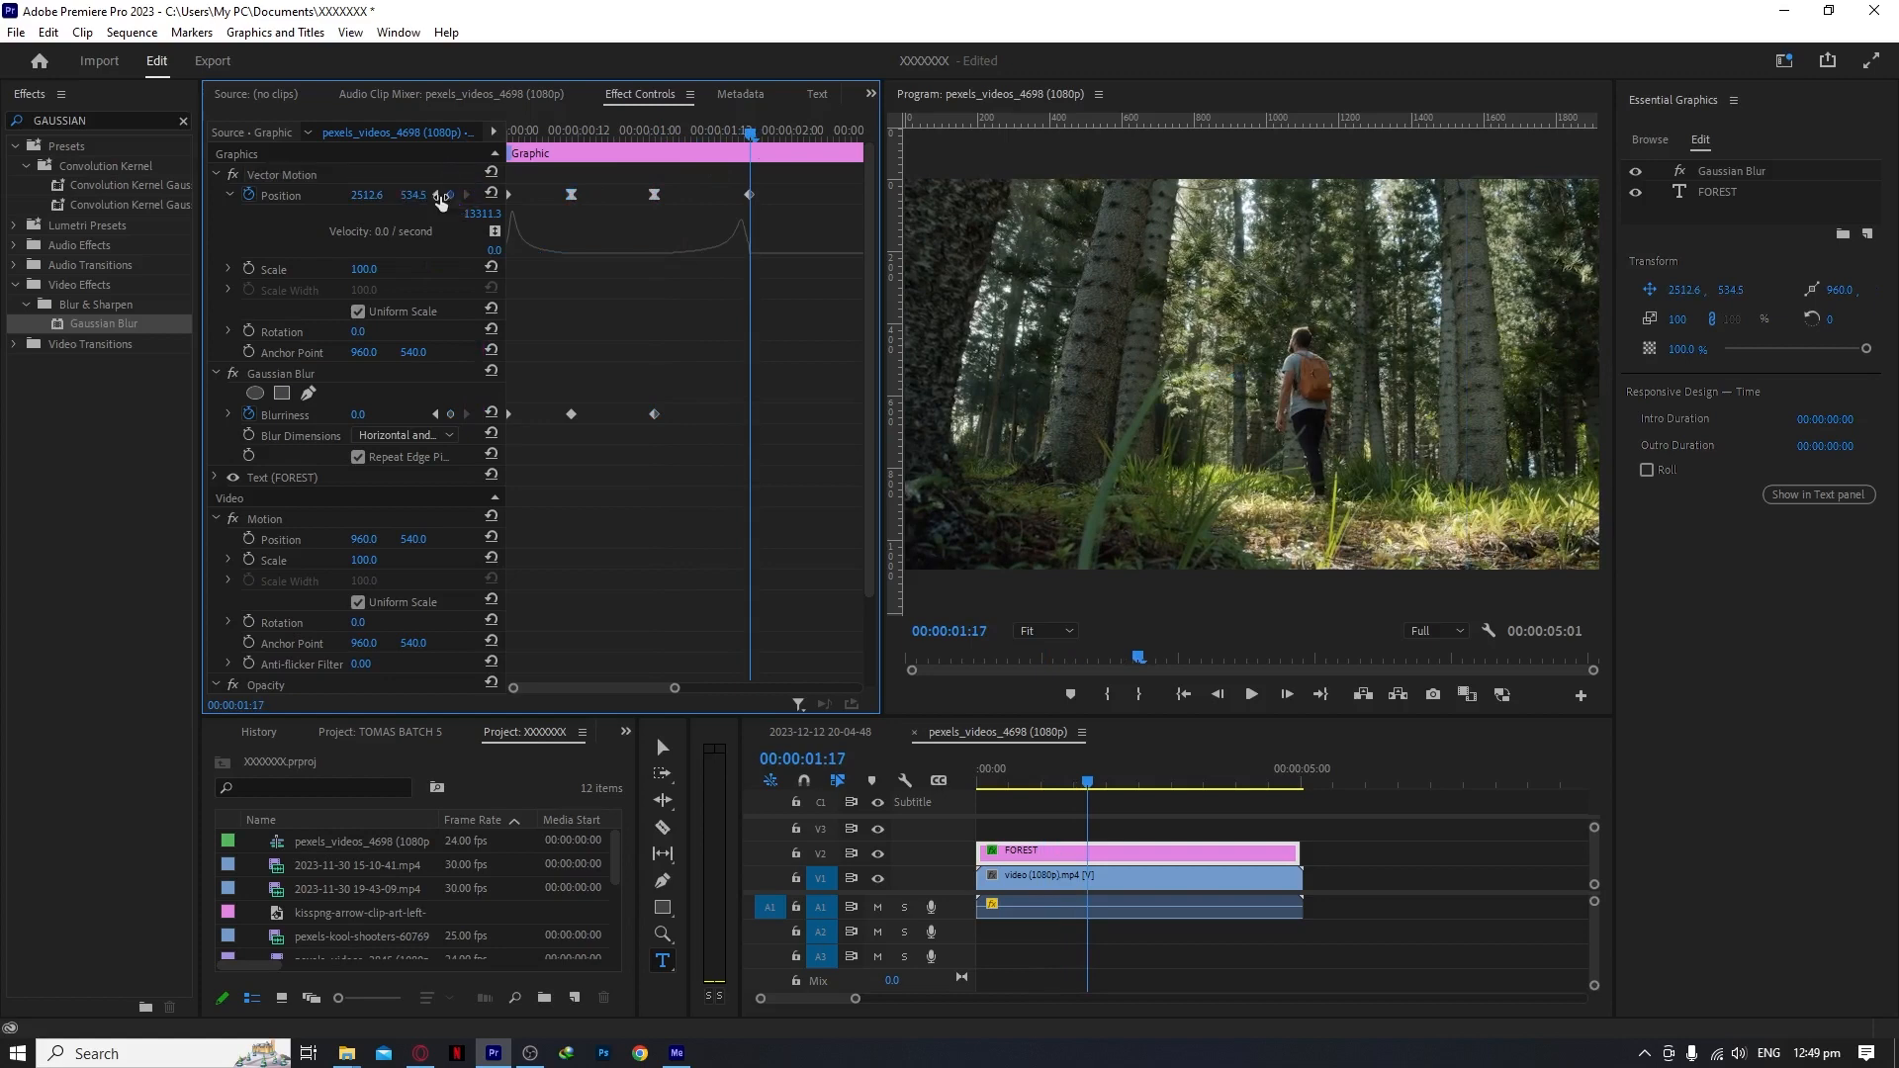
click(728, 132)
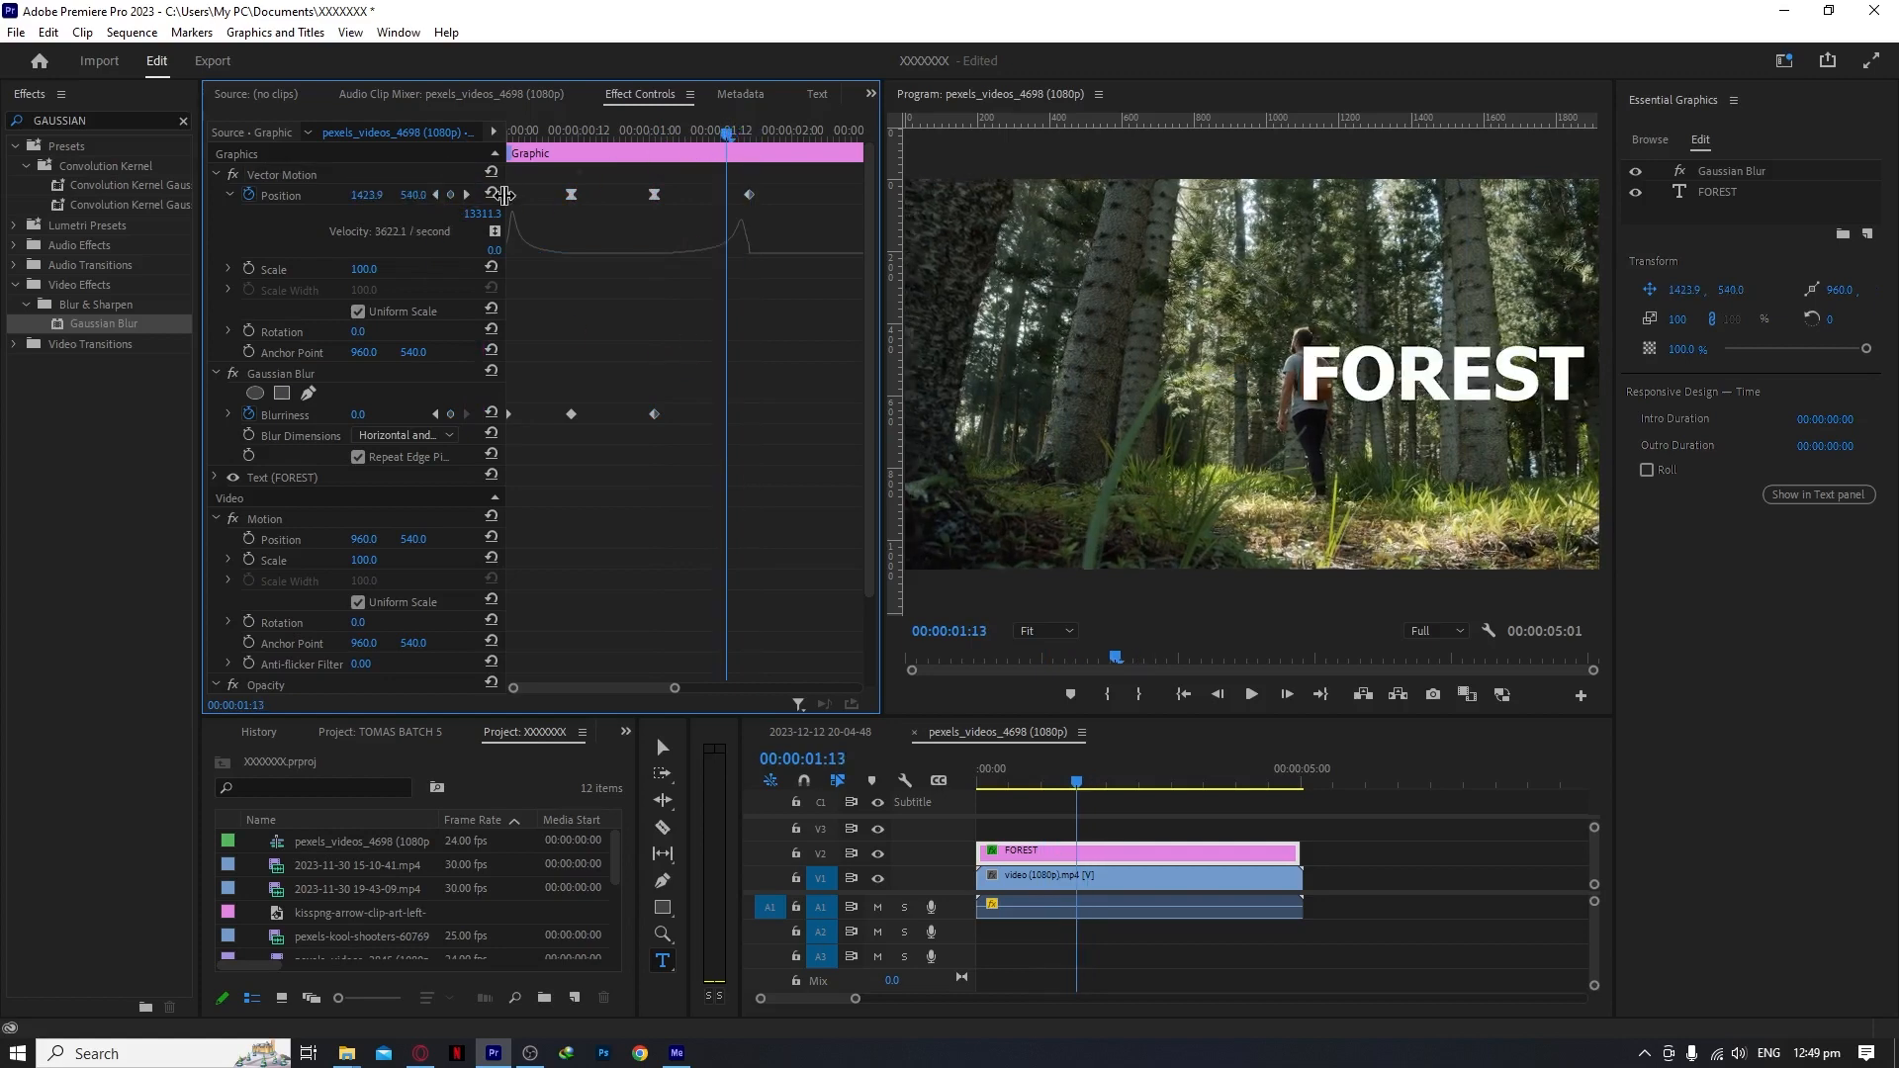
click(467, 195)
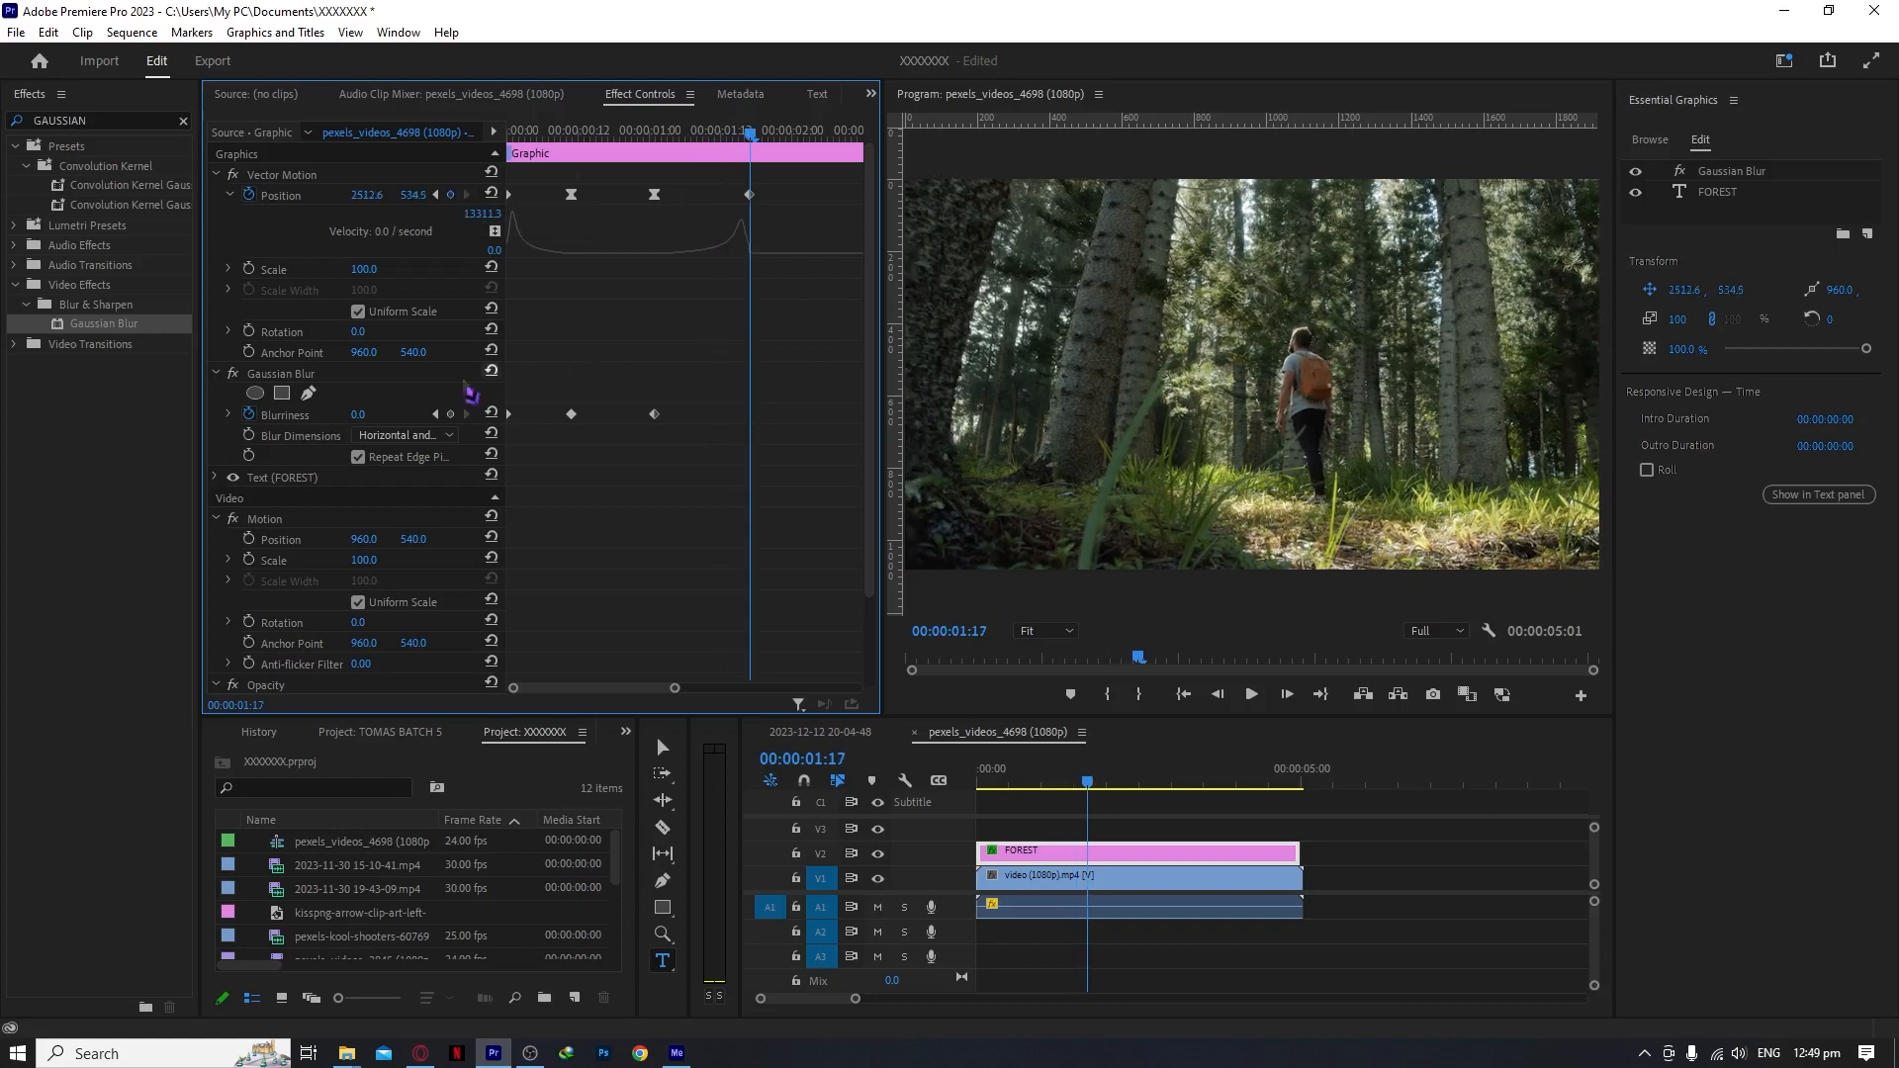
click(377, 414)
key(Return)
- Play the sequence from the start to review the blurred FOREST text motion, and return to the beginning
drag(671, 125, 439, 142)
key(space)
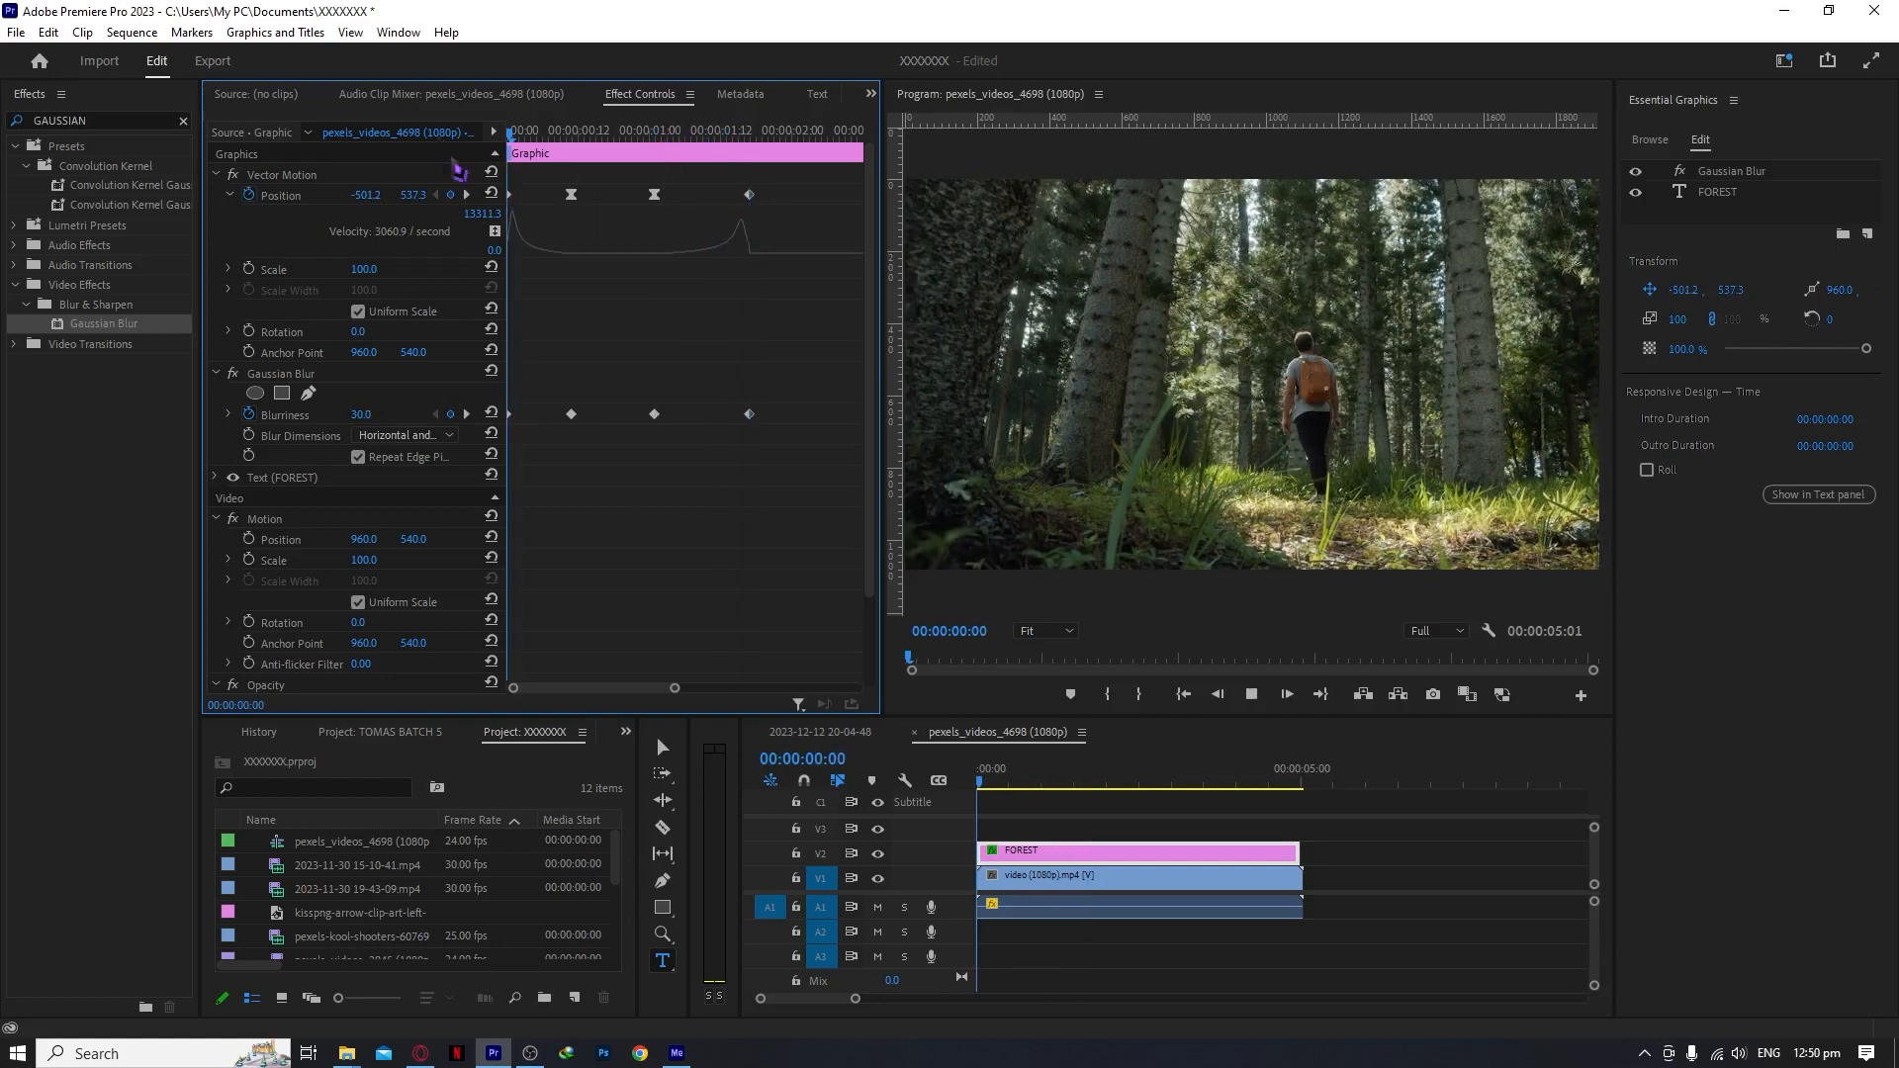
key(space)
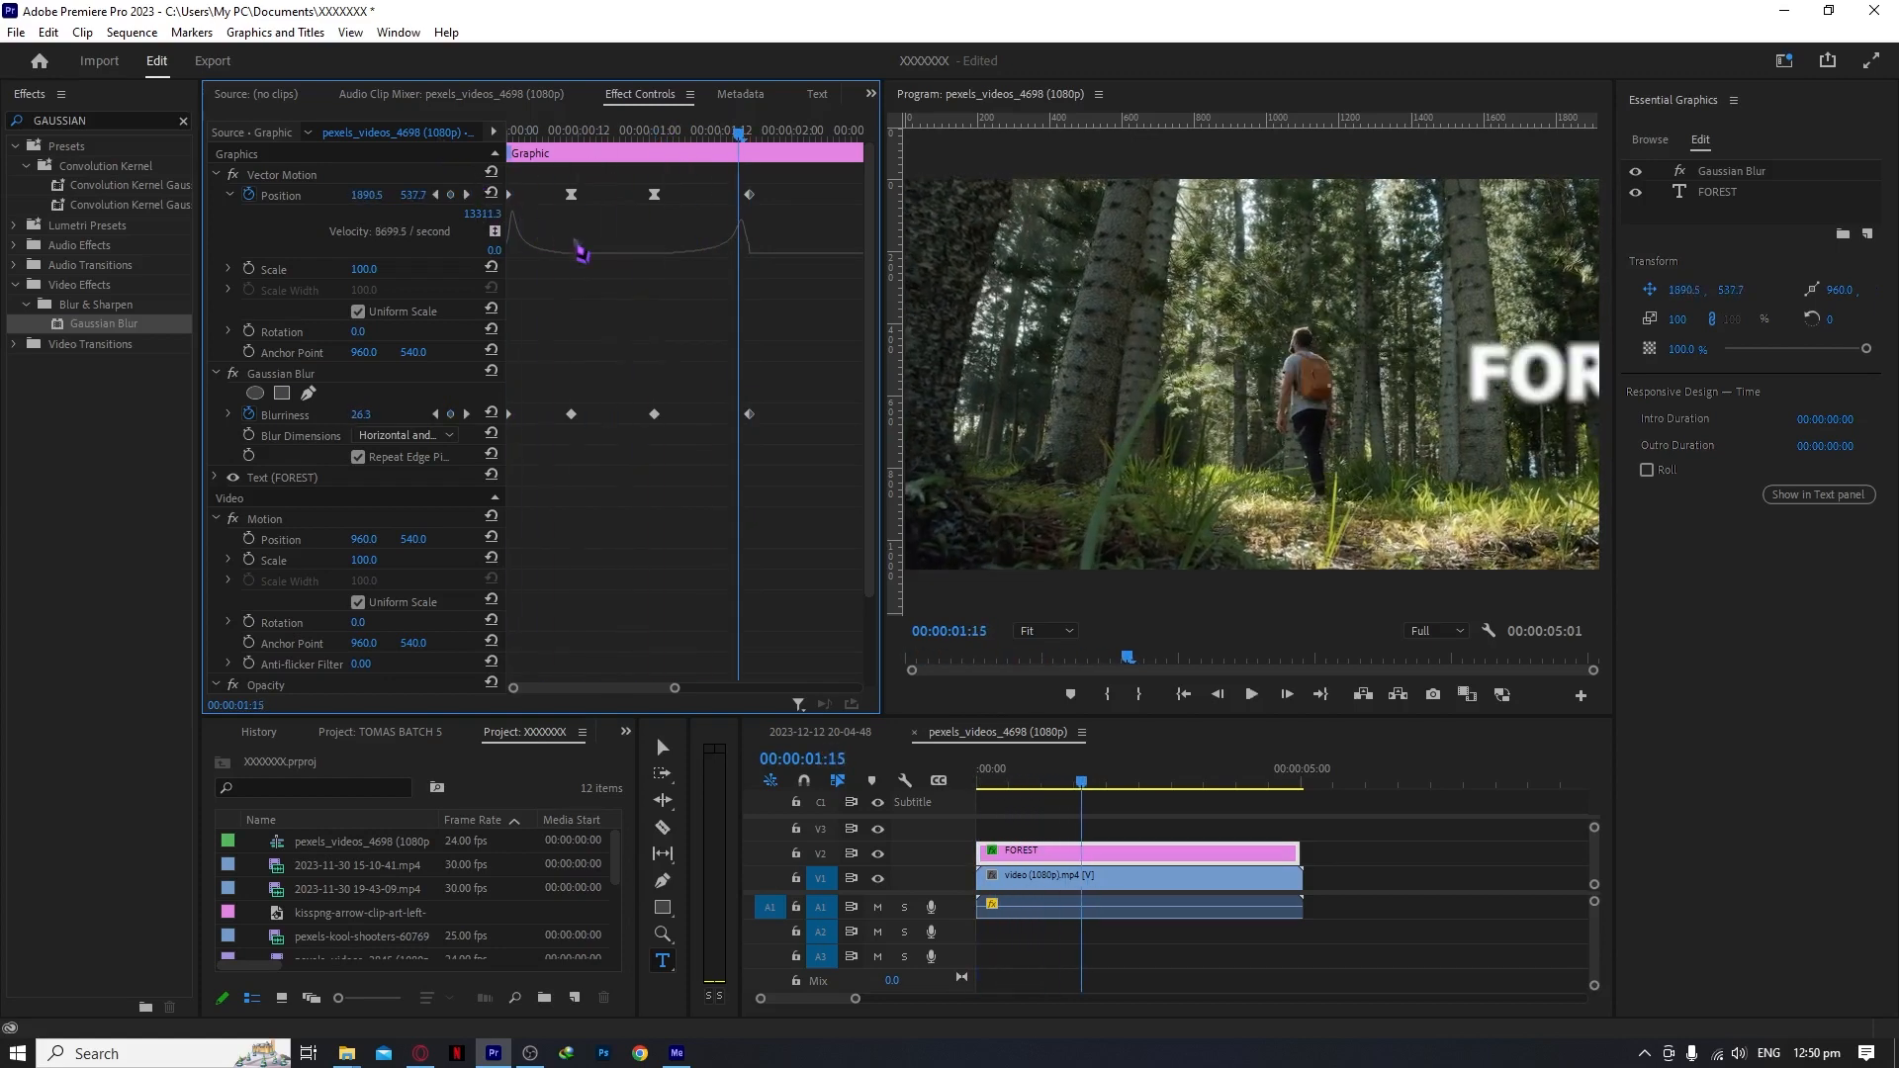
click(762, 133)
drag(761, 134, 471, 150)
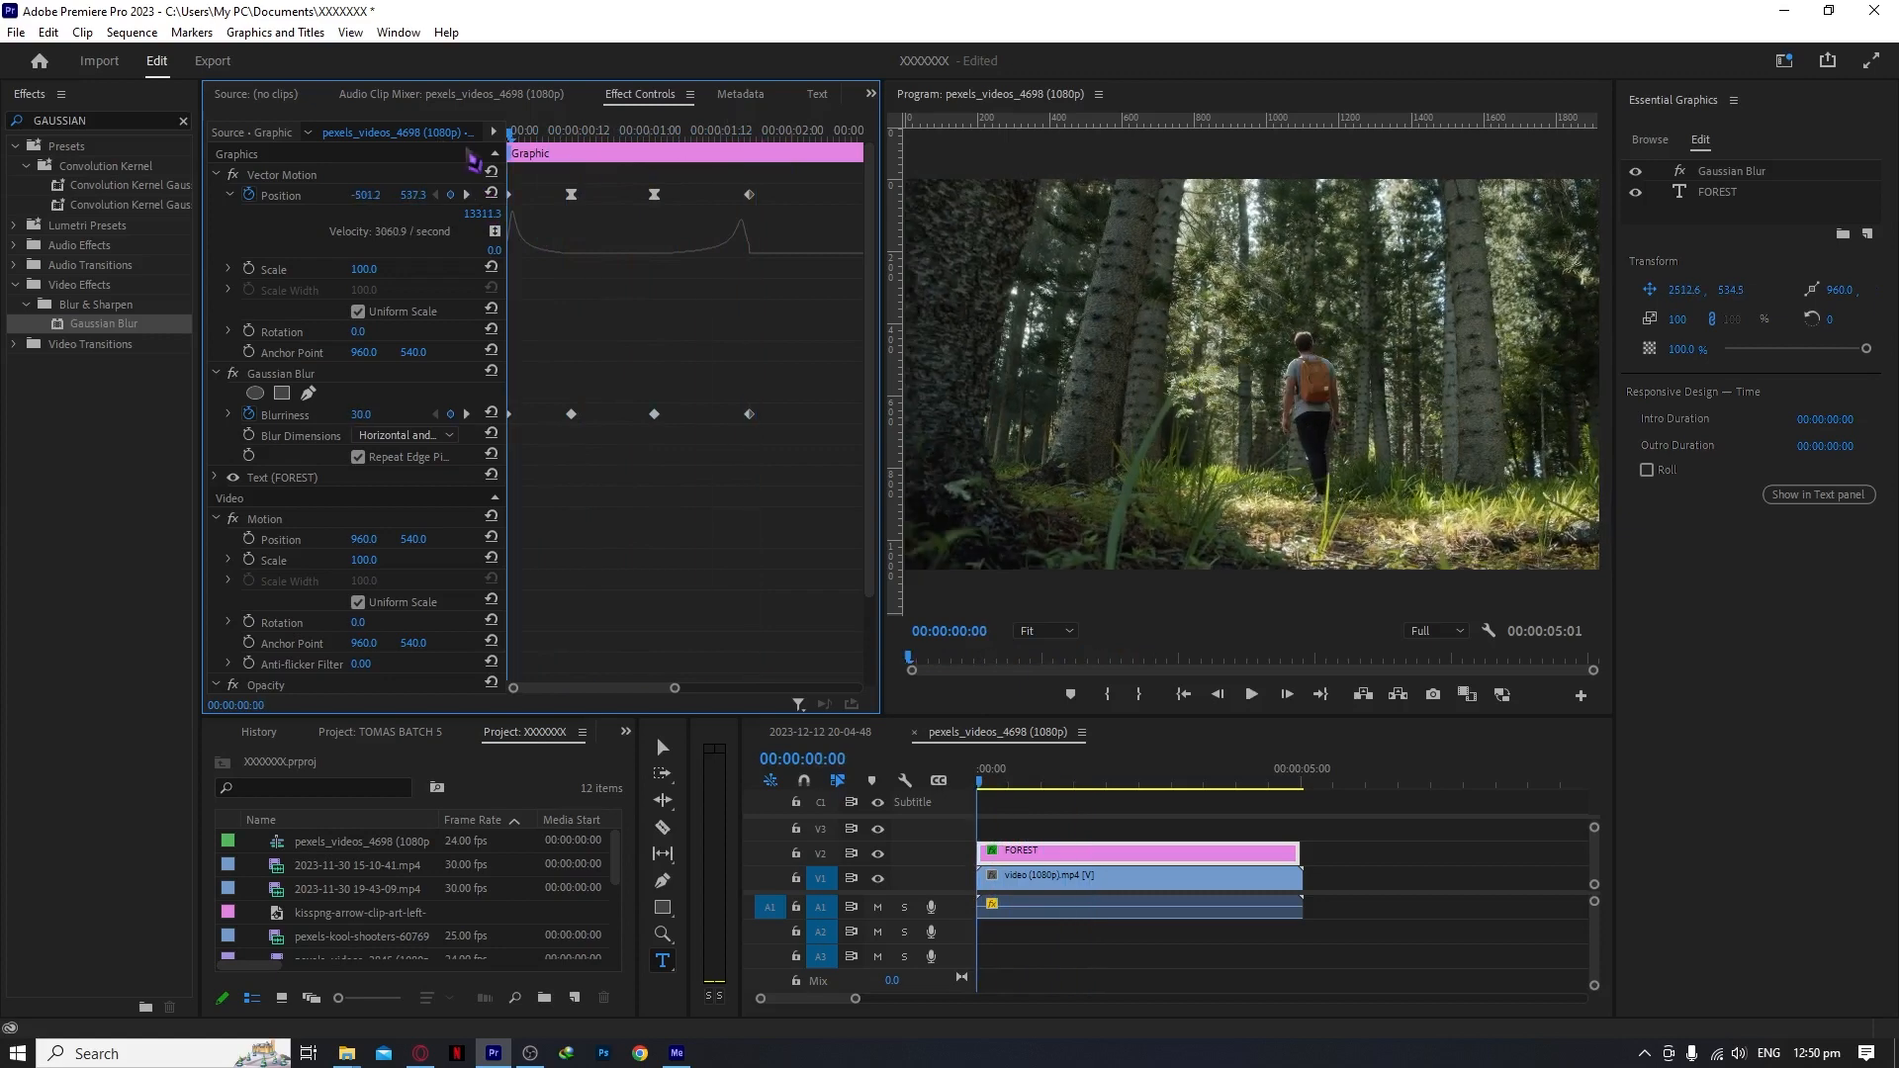
- Find the Directional Blur video effect, apply it to the FOREST clip, and turn off the clip's Gaussian Blur
drag(126, 120, 8, 126)
text(DIREC)
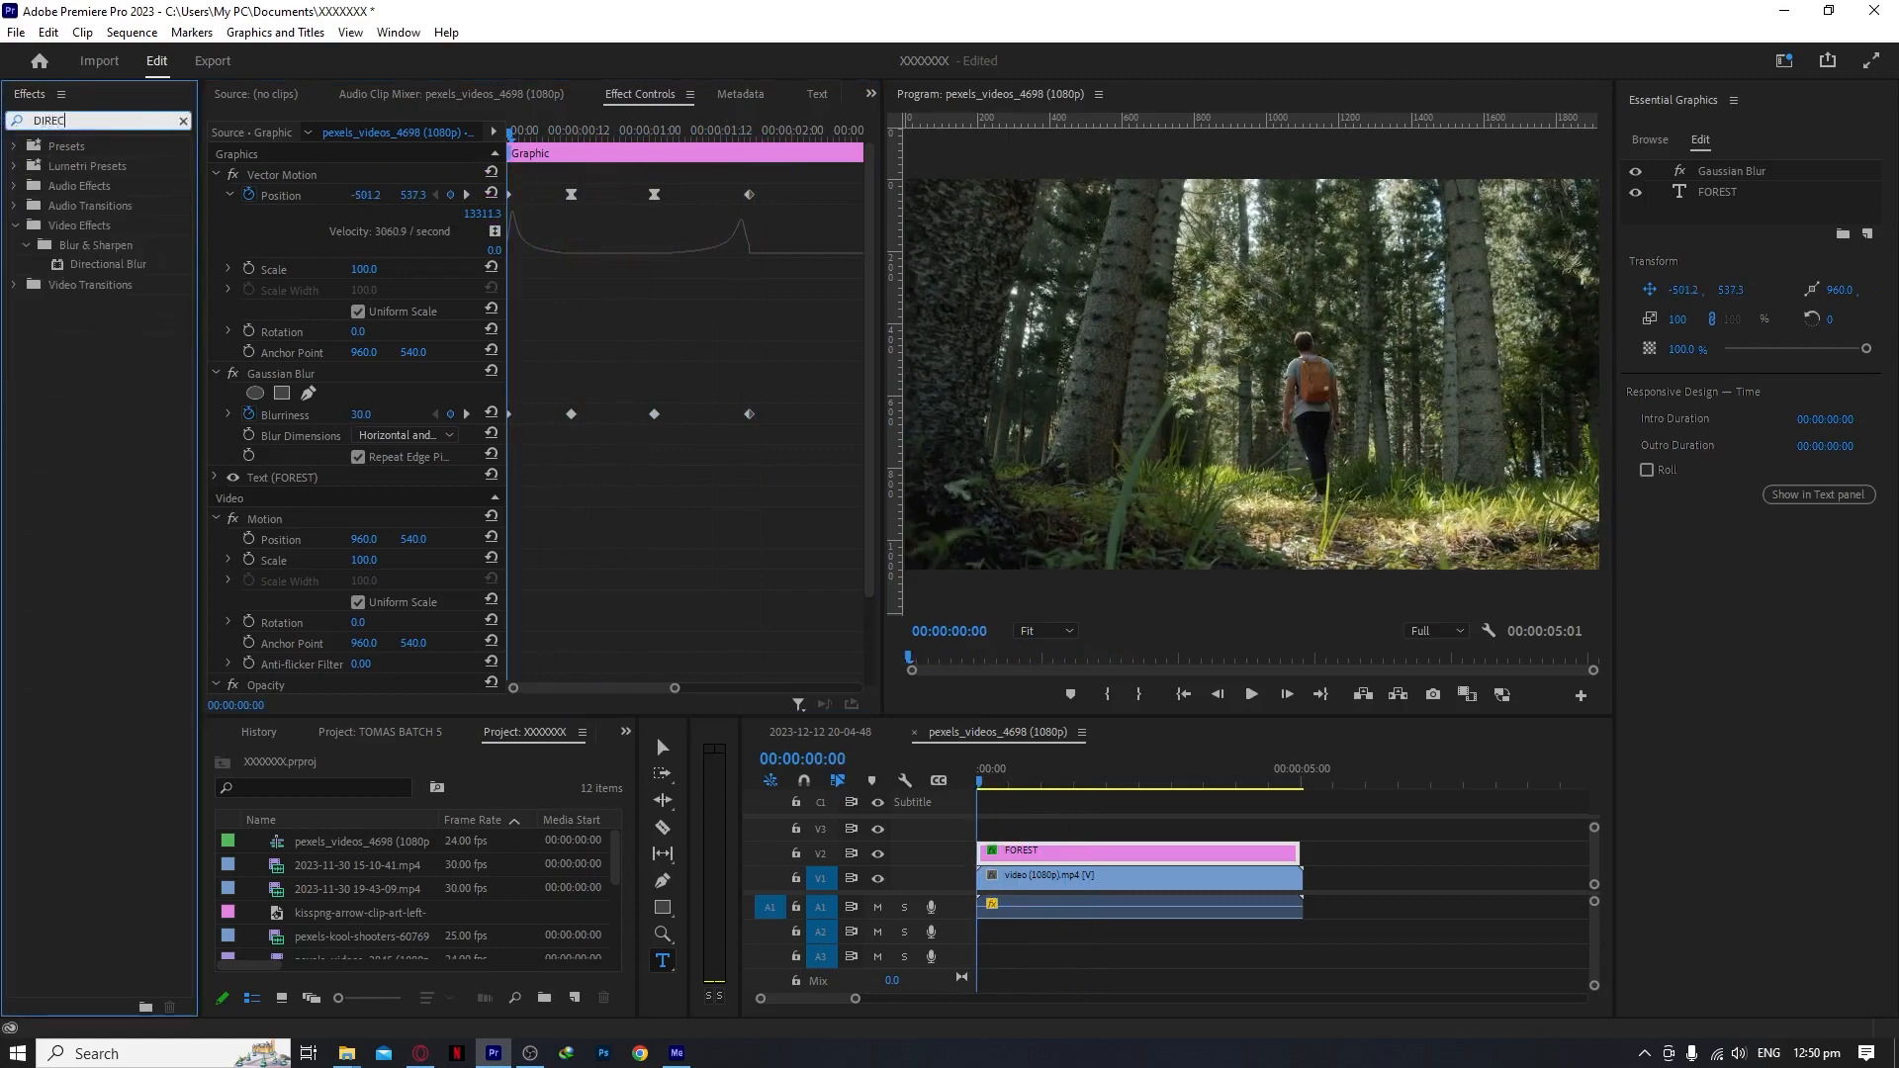
drag(186, 265, 1044, 852)
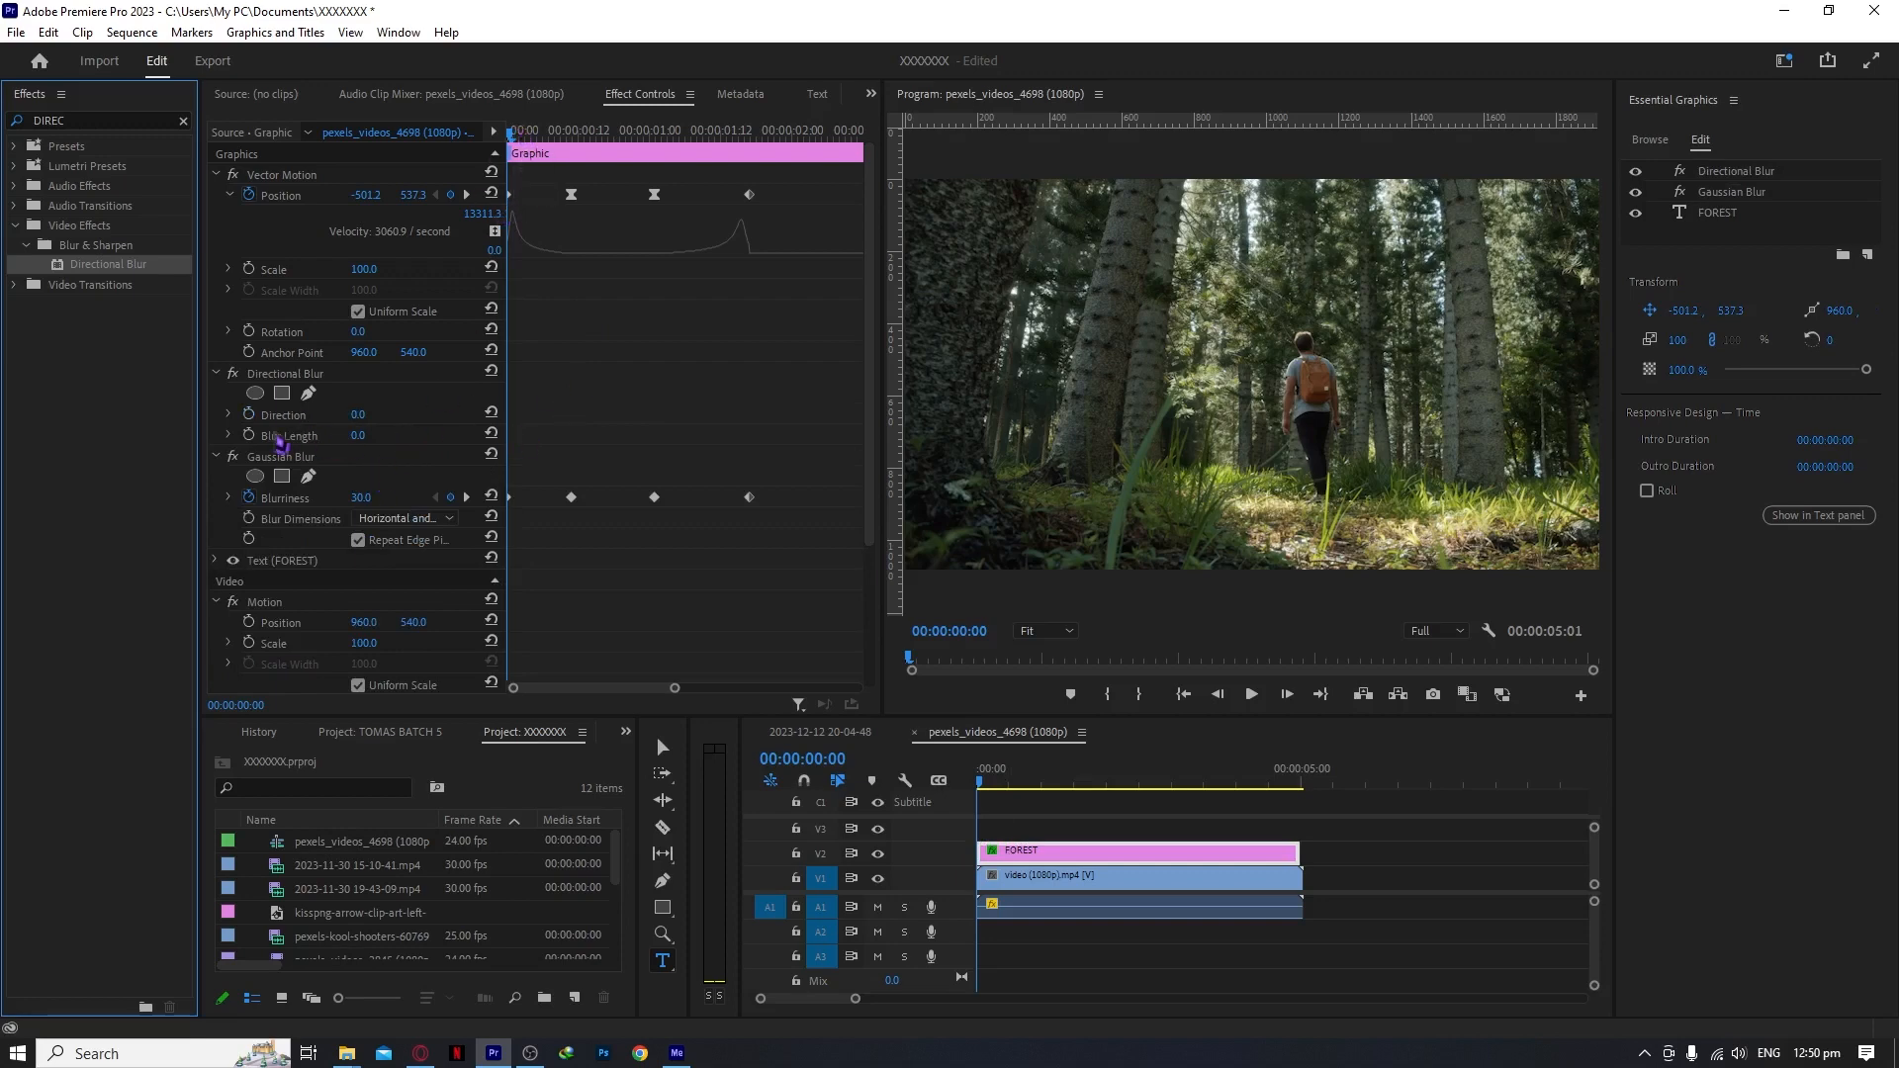
click(234, 456)
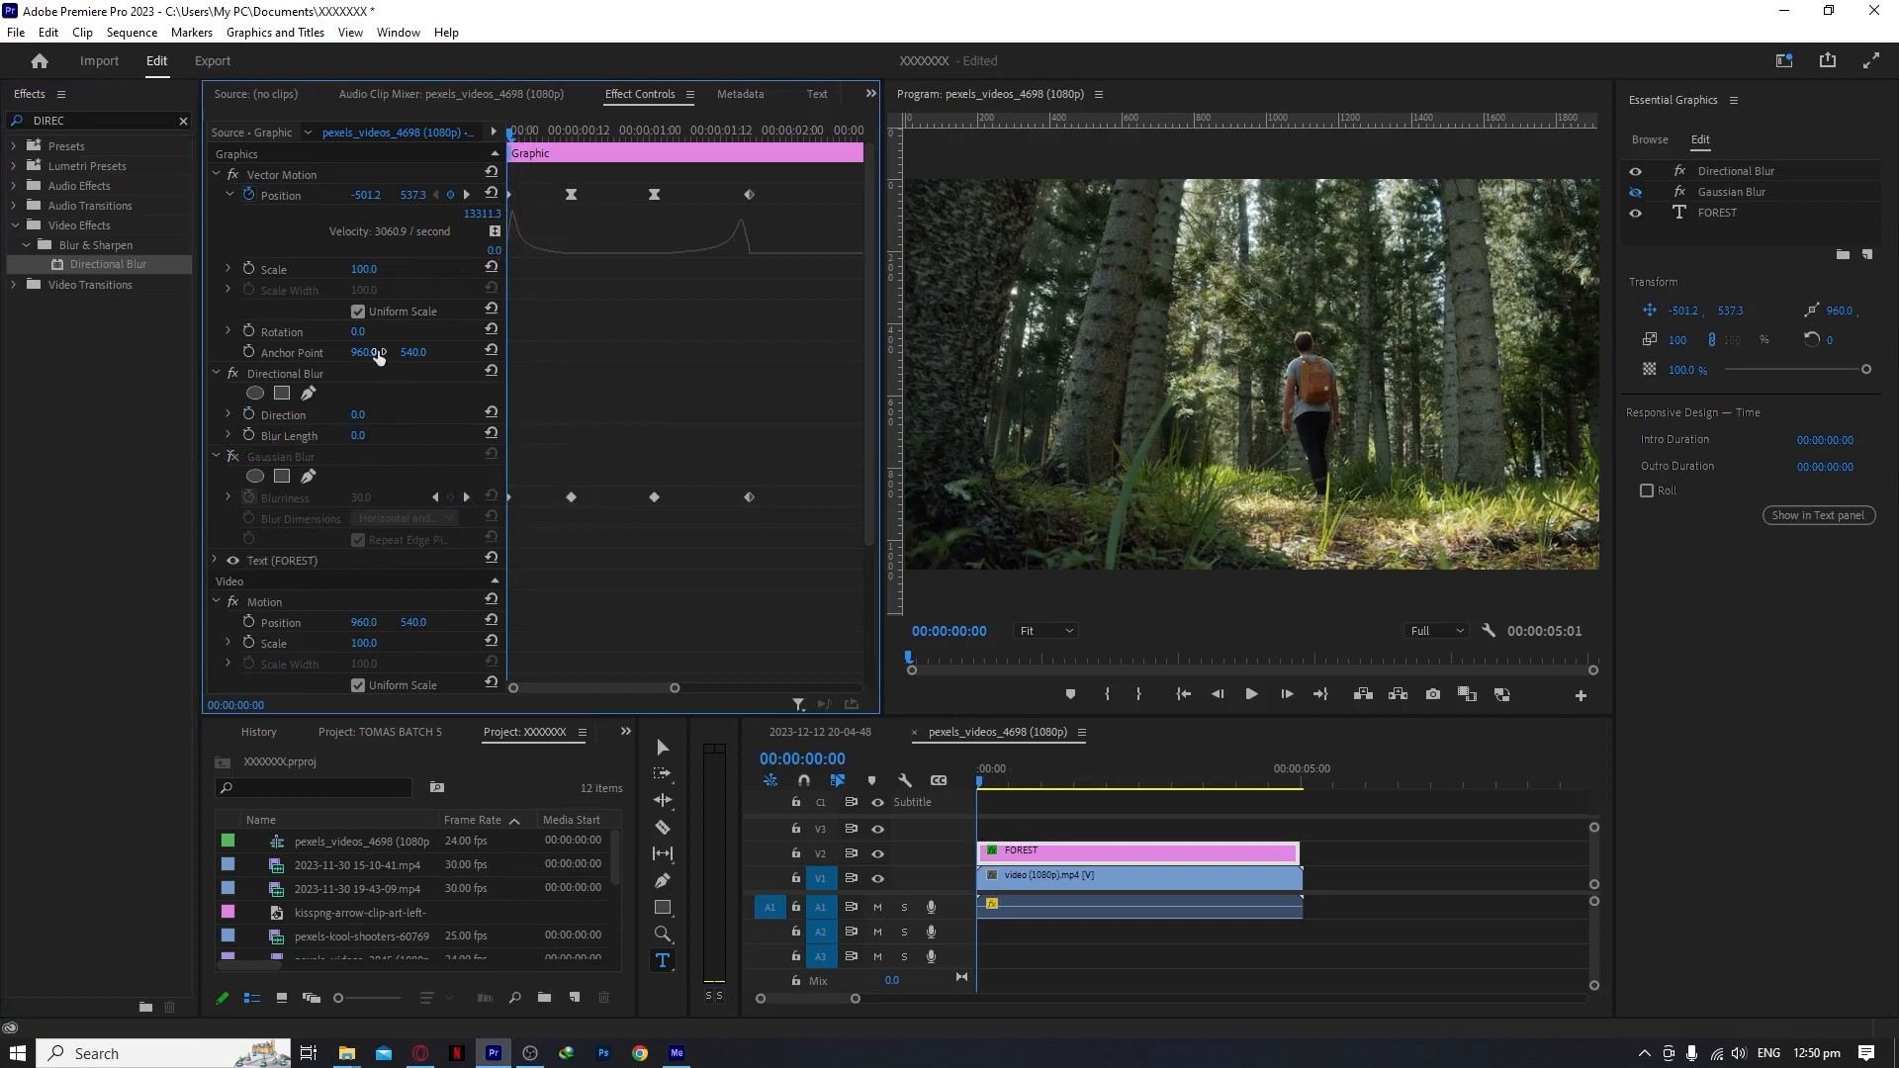
- Enable keyframing for Directional Blur's Blur Length at 00:00:00:00 and set its value to 30
click(359, 415)
click(250, 437)
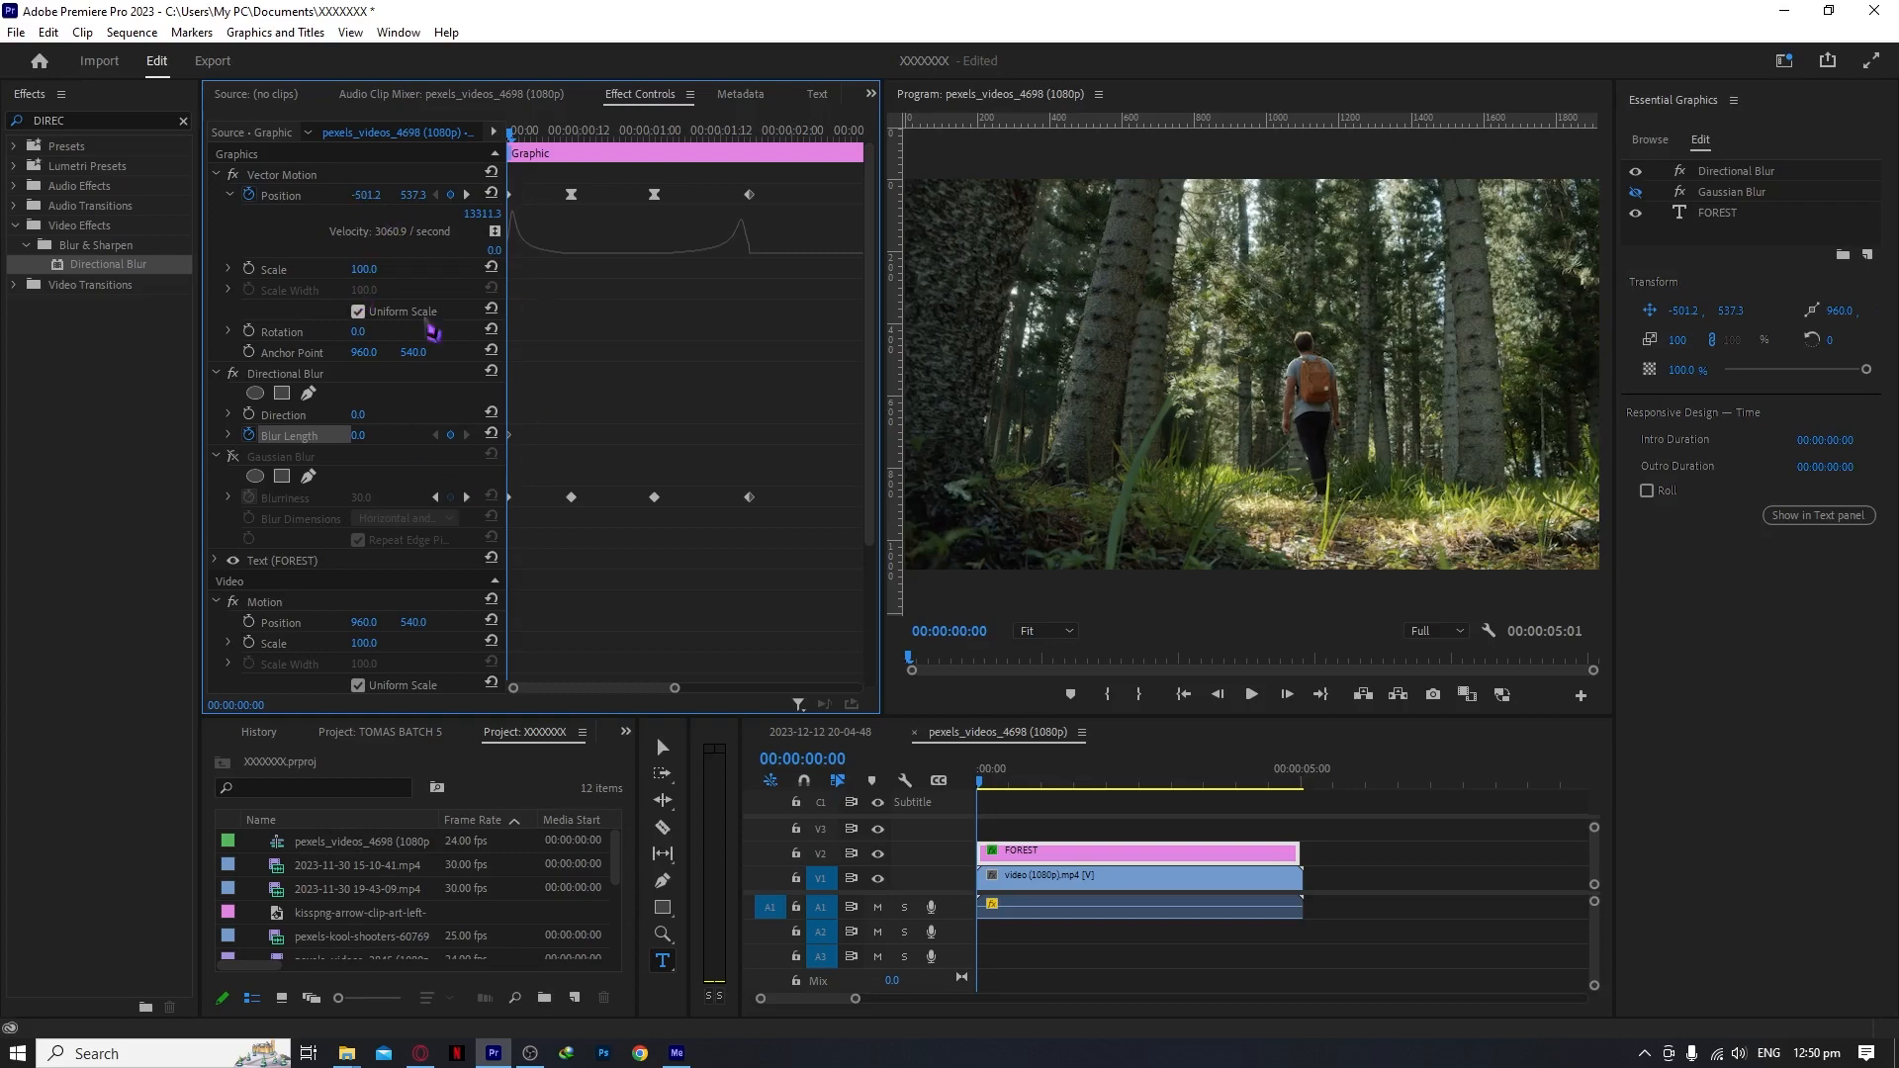
click(362, 434)
text(30)
key(Return)
- Set Blur Length to 0 at the second Position keyframe, 00:00:00:11, and add a matching Blur Length keyframe at 00:00:01:01
click(467, 195)
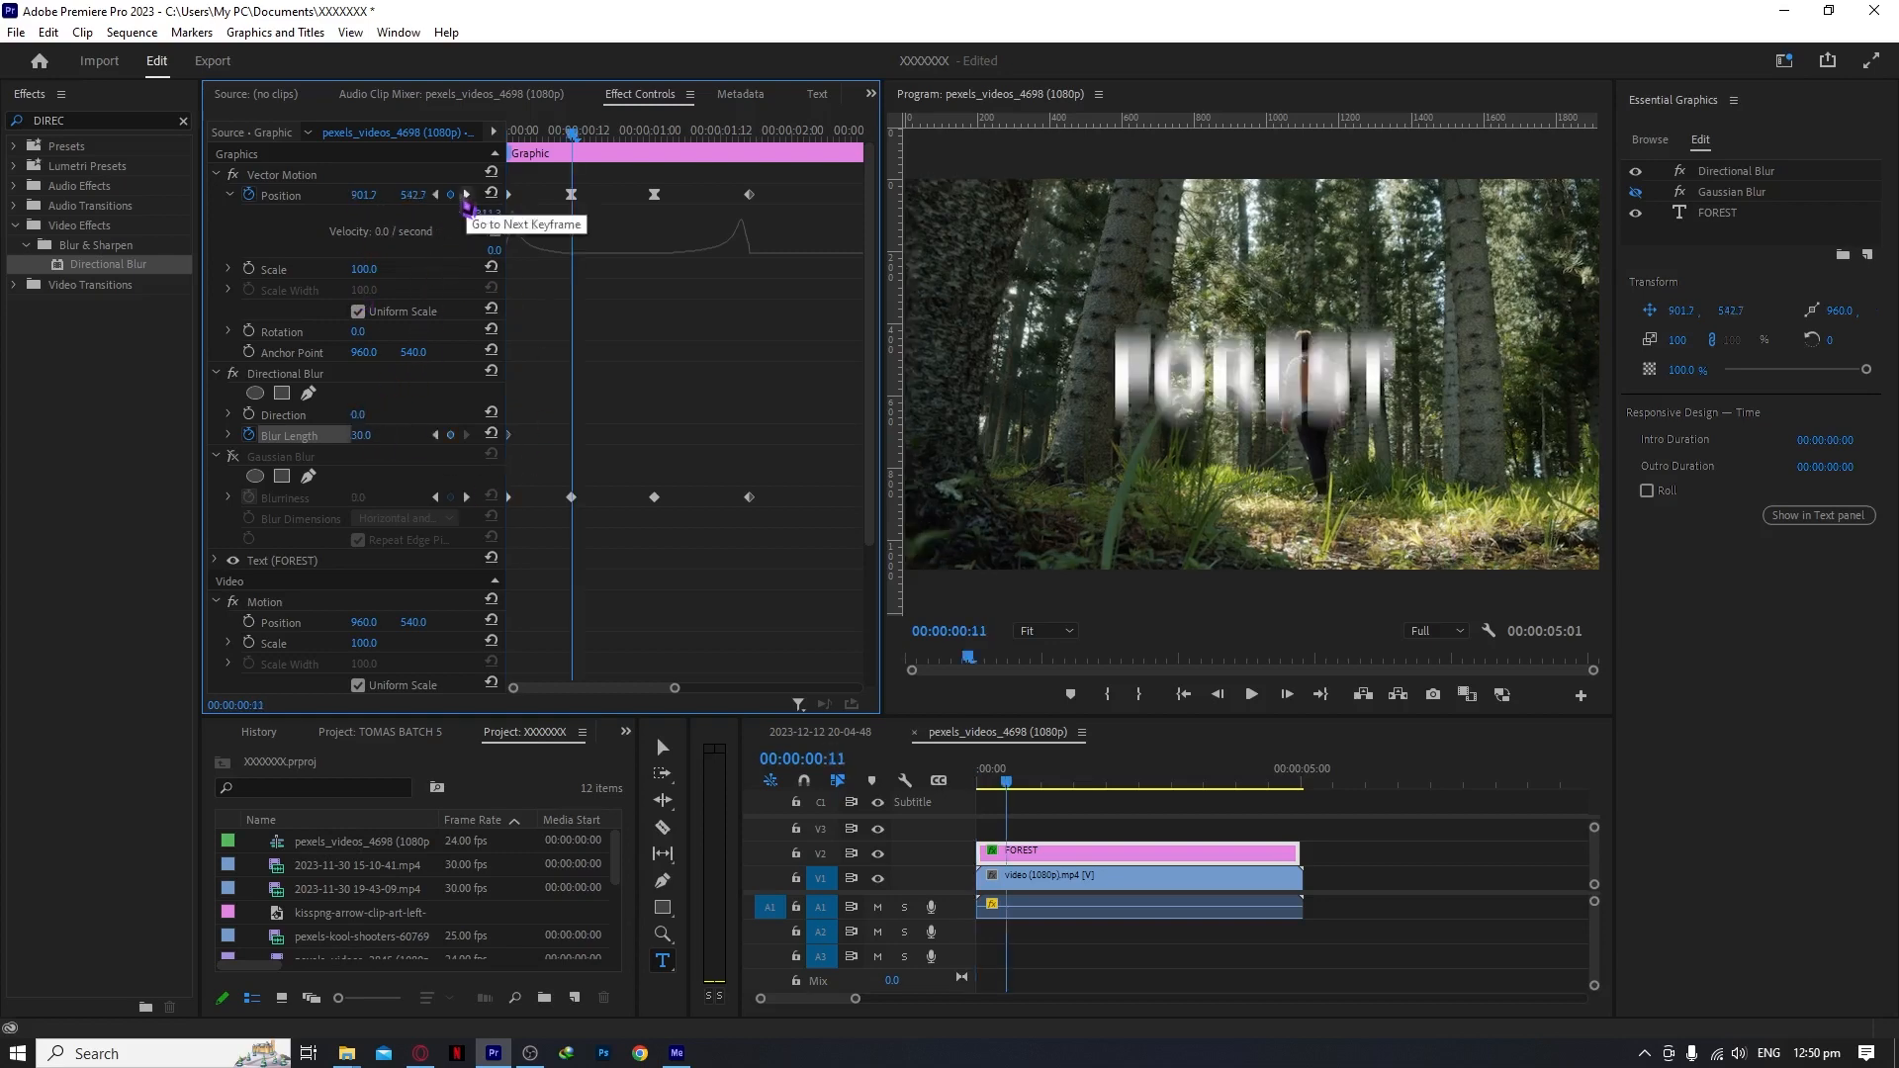
click(377, 433)
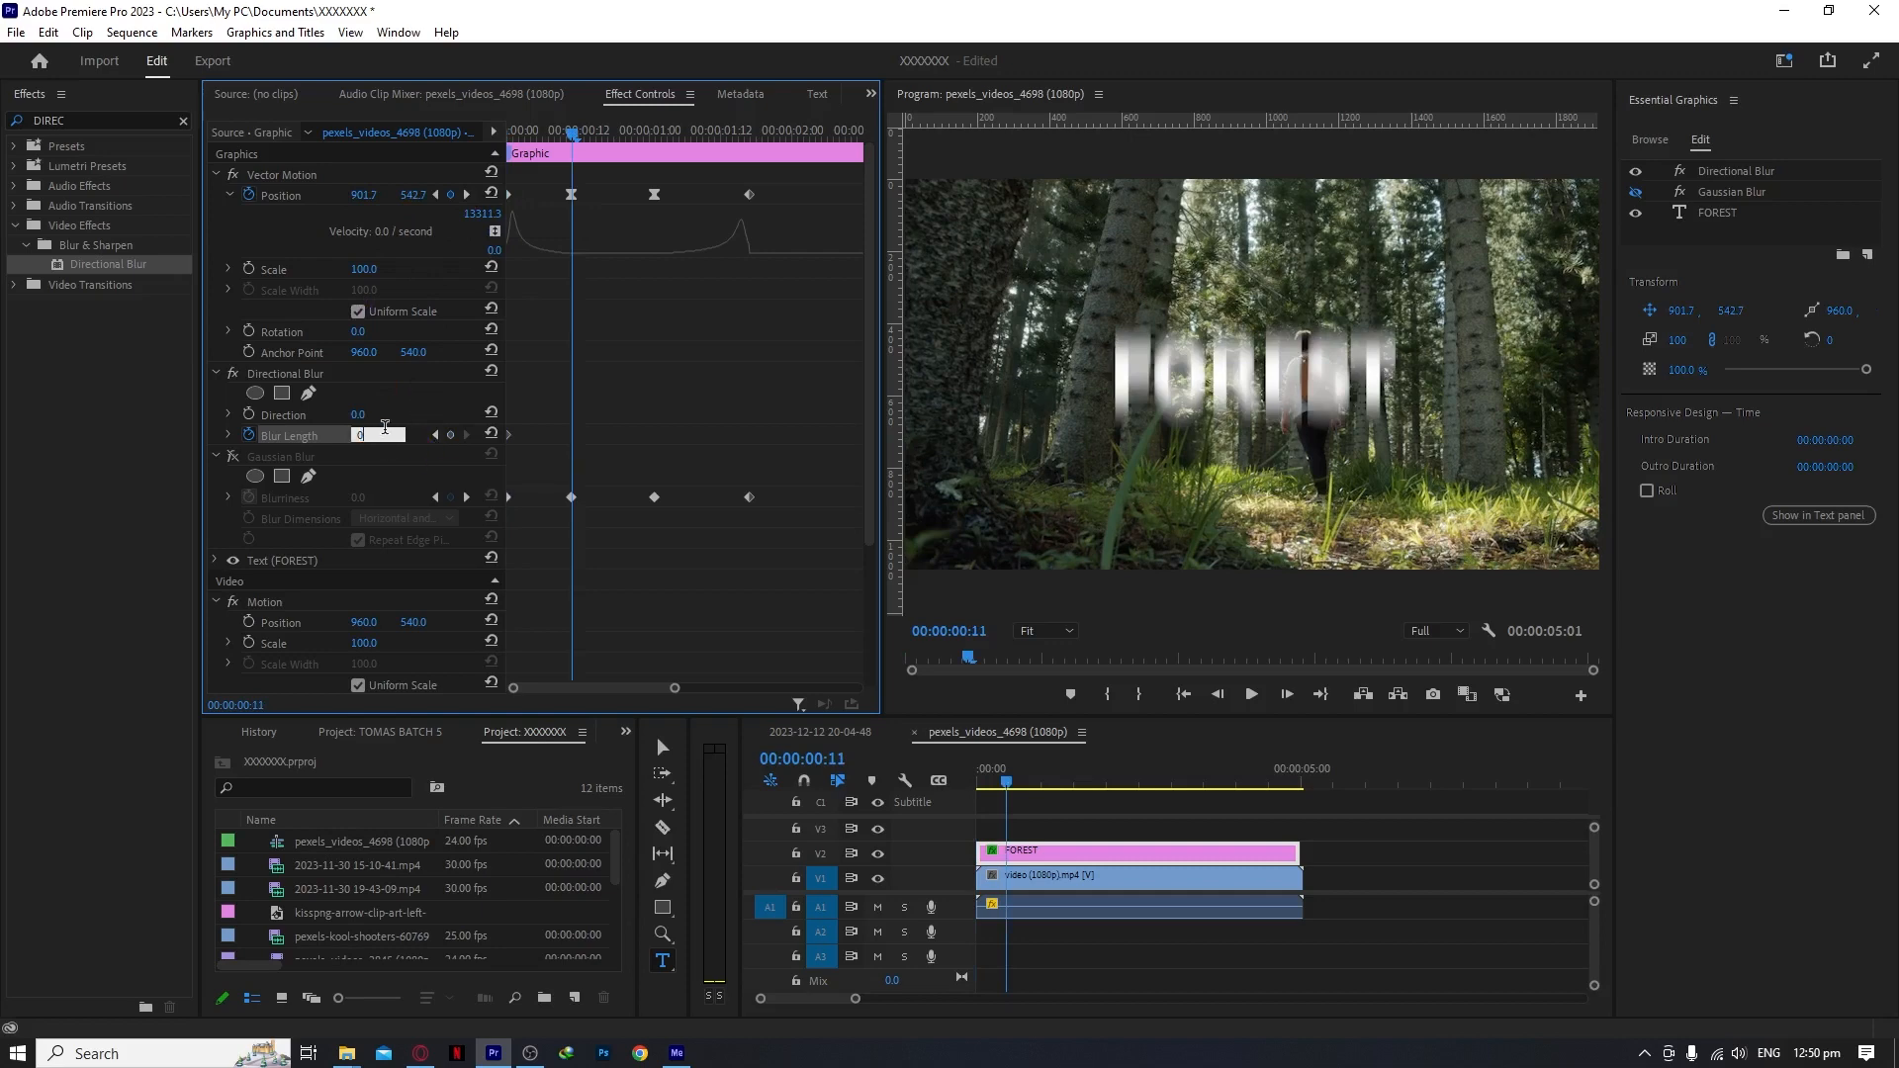
text(0)
key(Return)
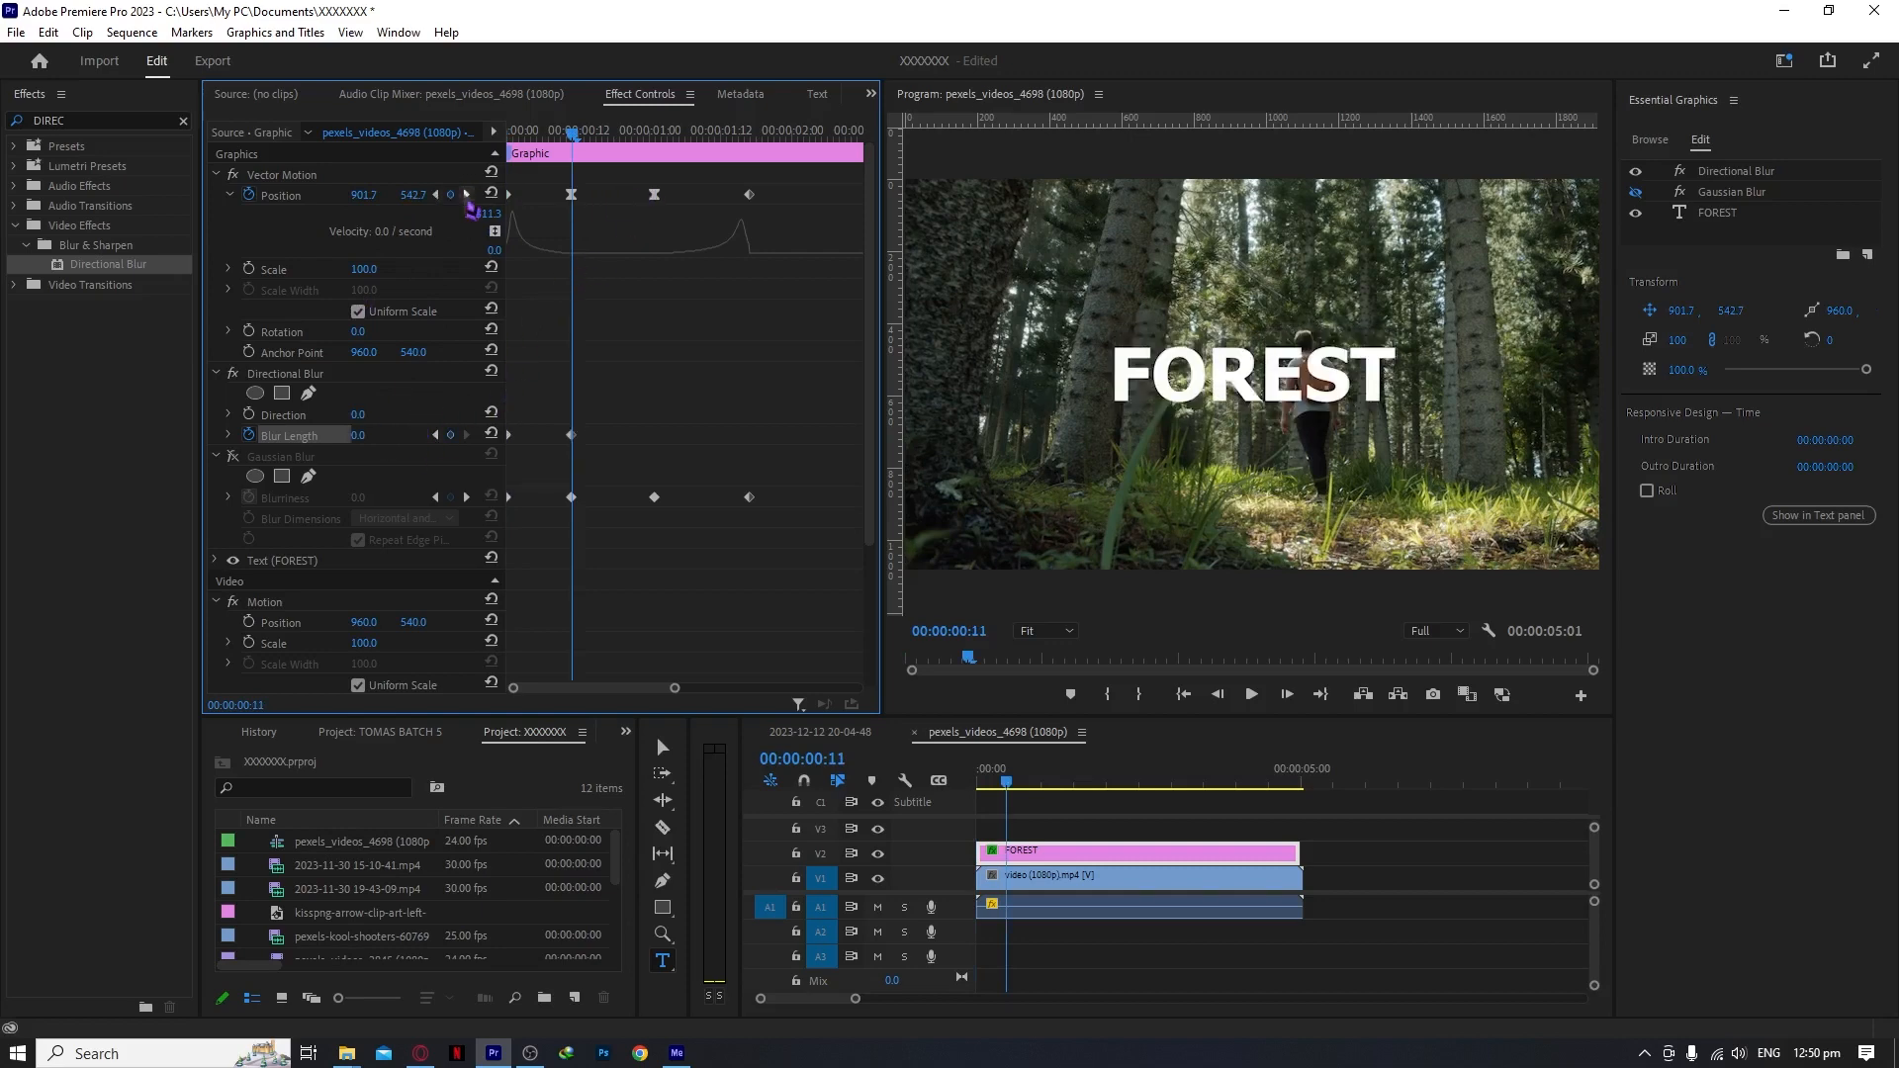
click(467, 195)
click(450, 435)
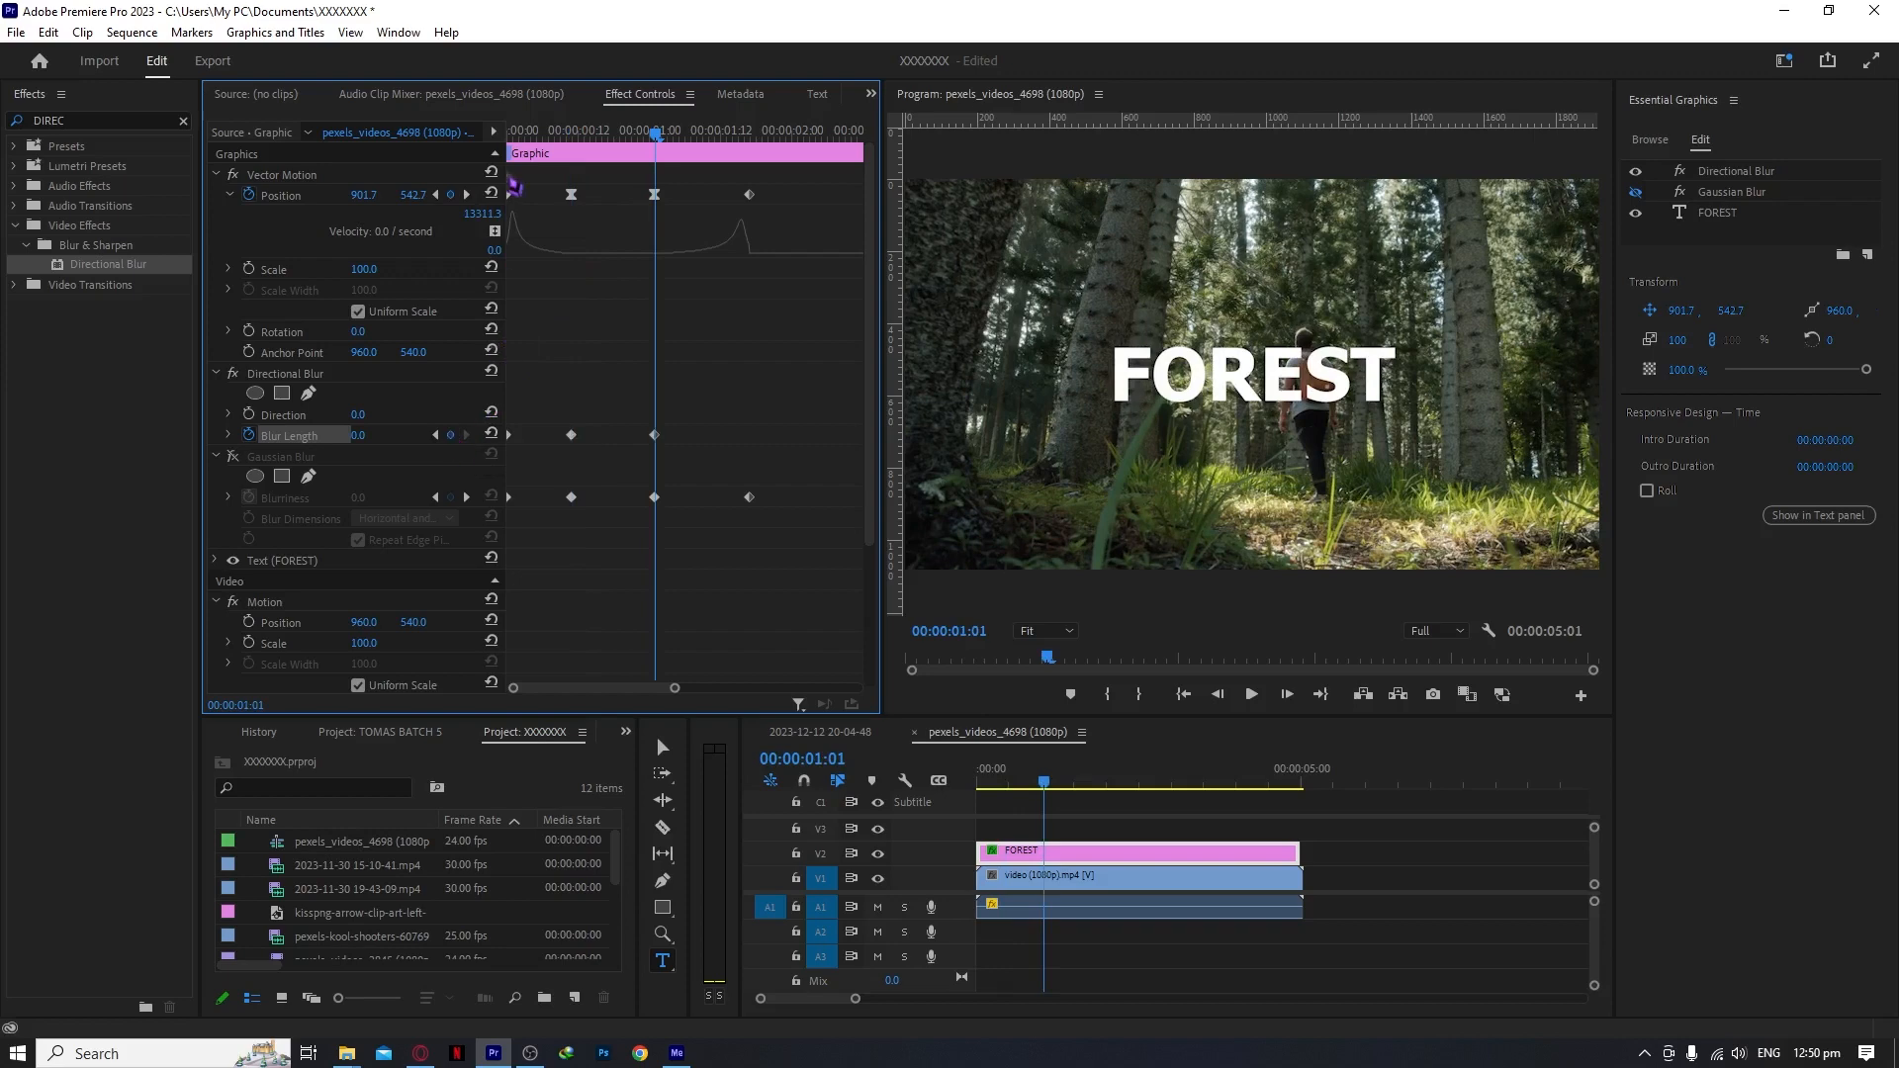
- Set Directional Blur's Blur Length to 30 at the last Position keyframe, 00:00:01:17
click(466, 195)
click(378, 432)
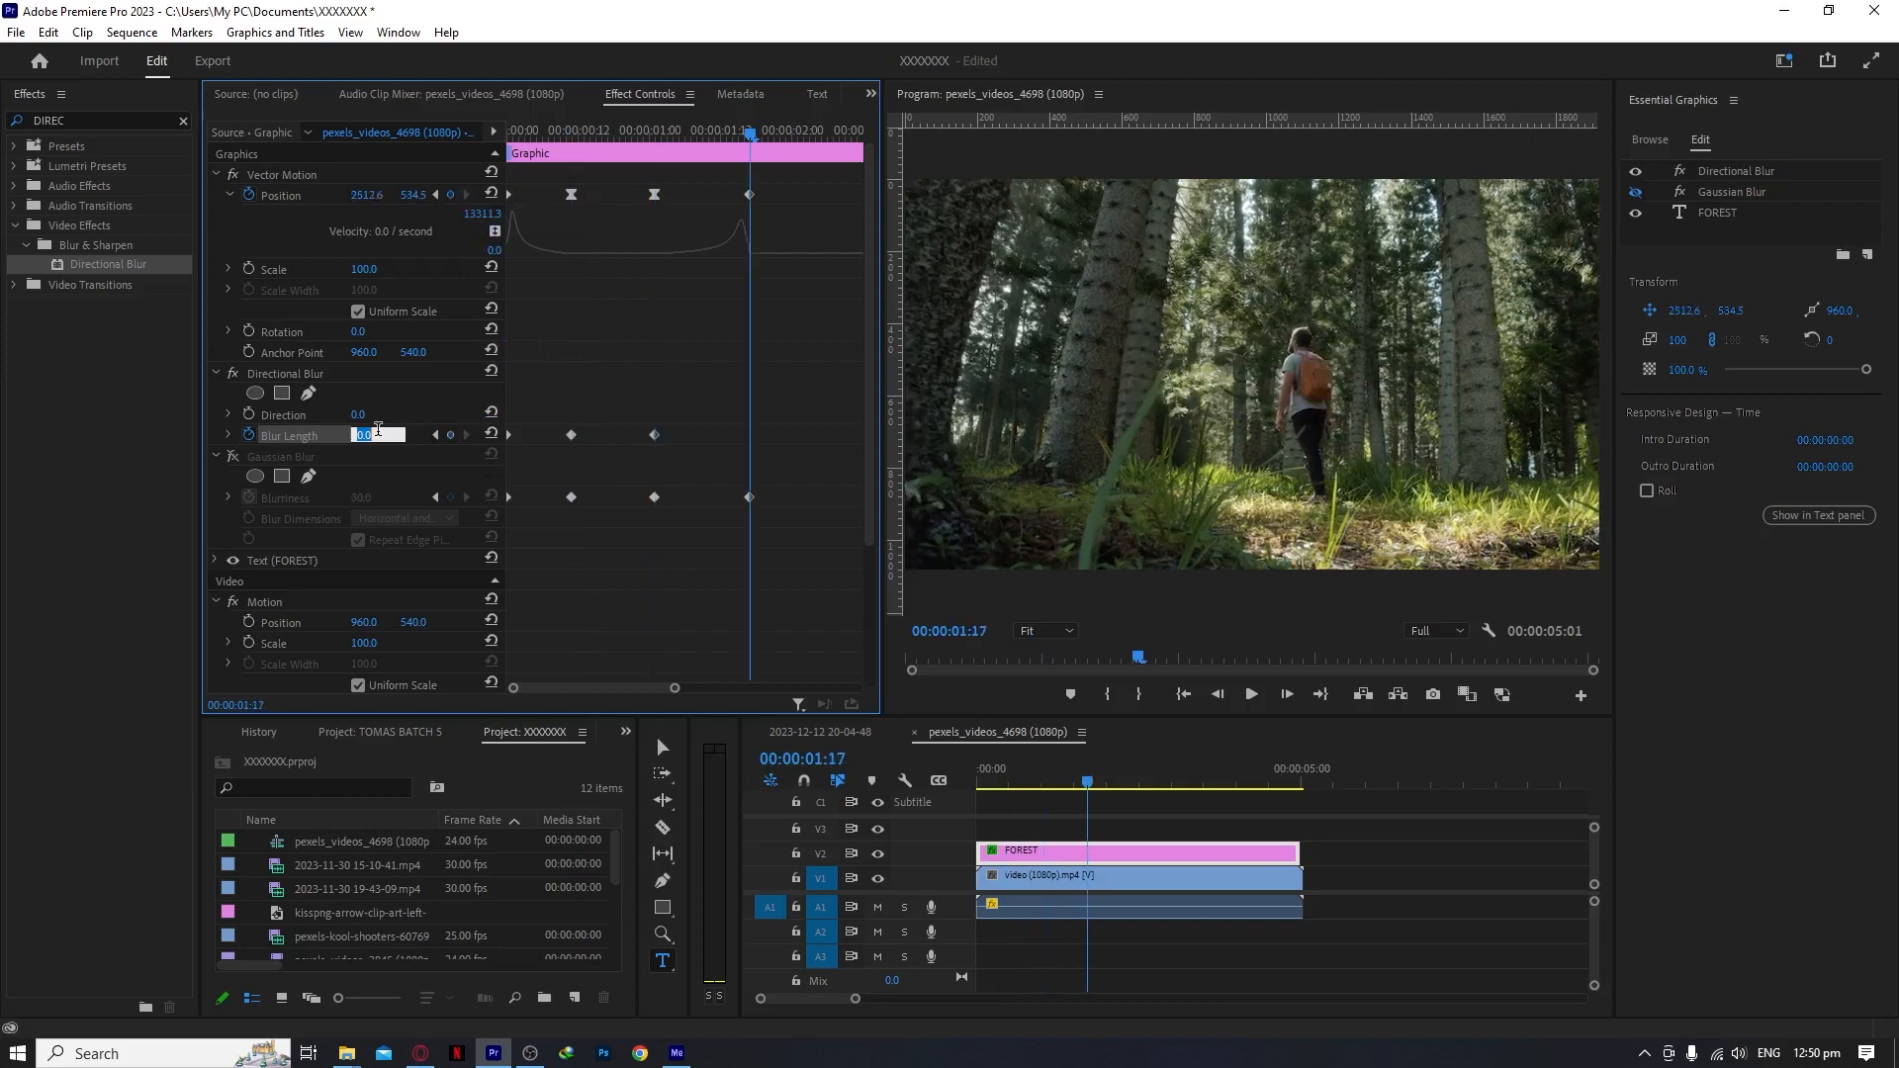
key(Return)
- Set Directional Blur's Direction to -249° while previewing the text at 00:00:00:07, and play the sequence from the start
drag(745, 131, 559, 174)
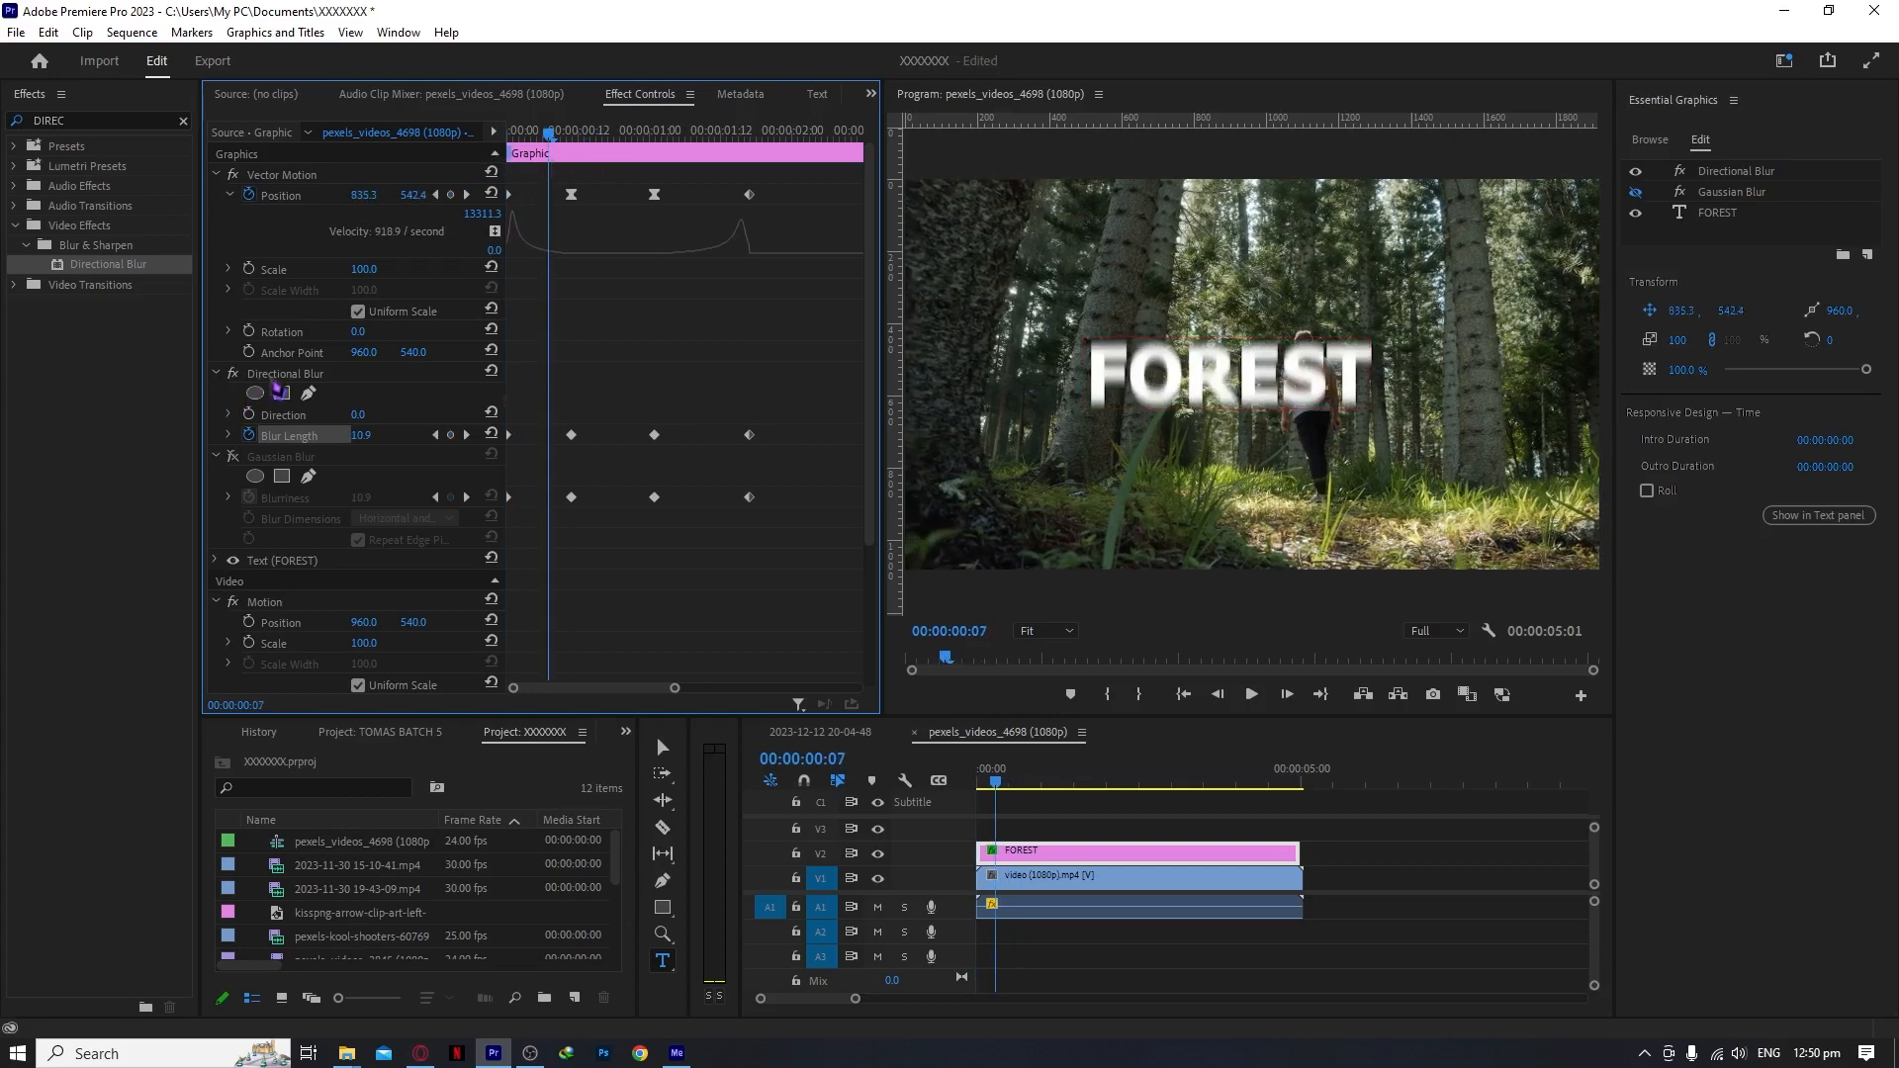
drag(356, 416, 109, 416)
drag(546, 133, 426, 146)
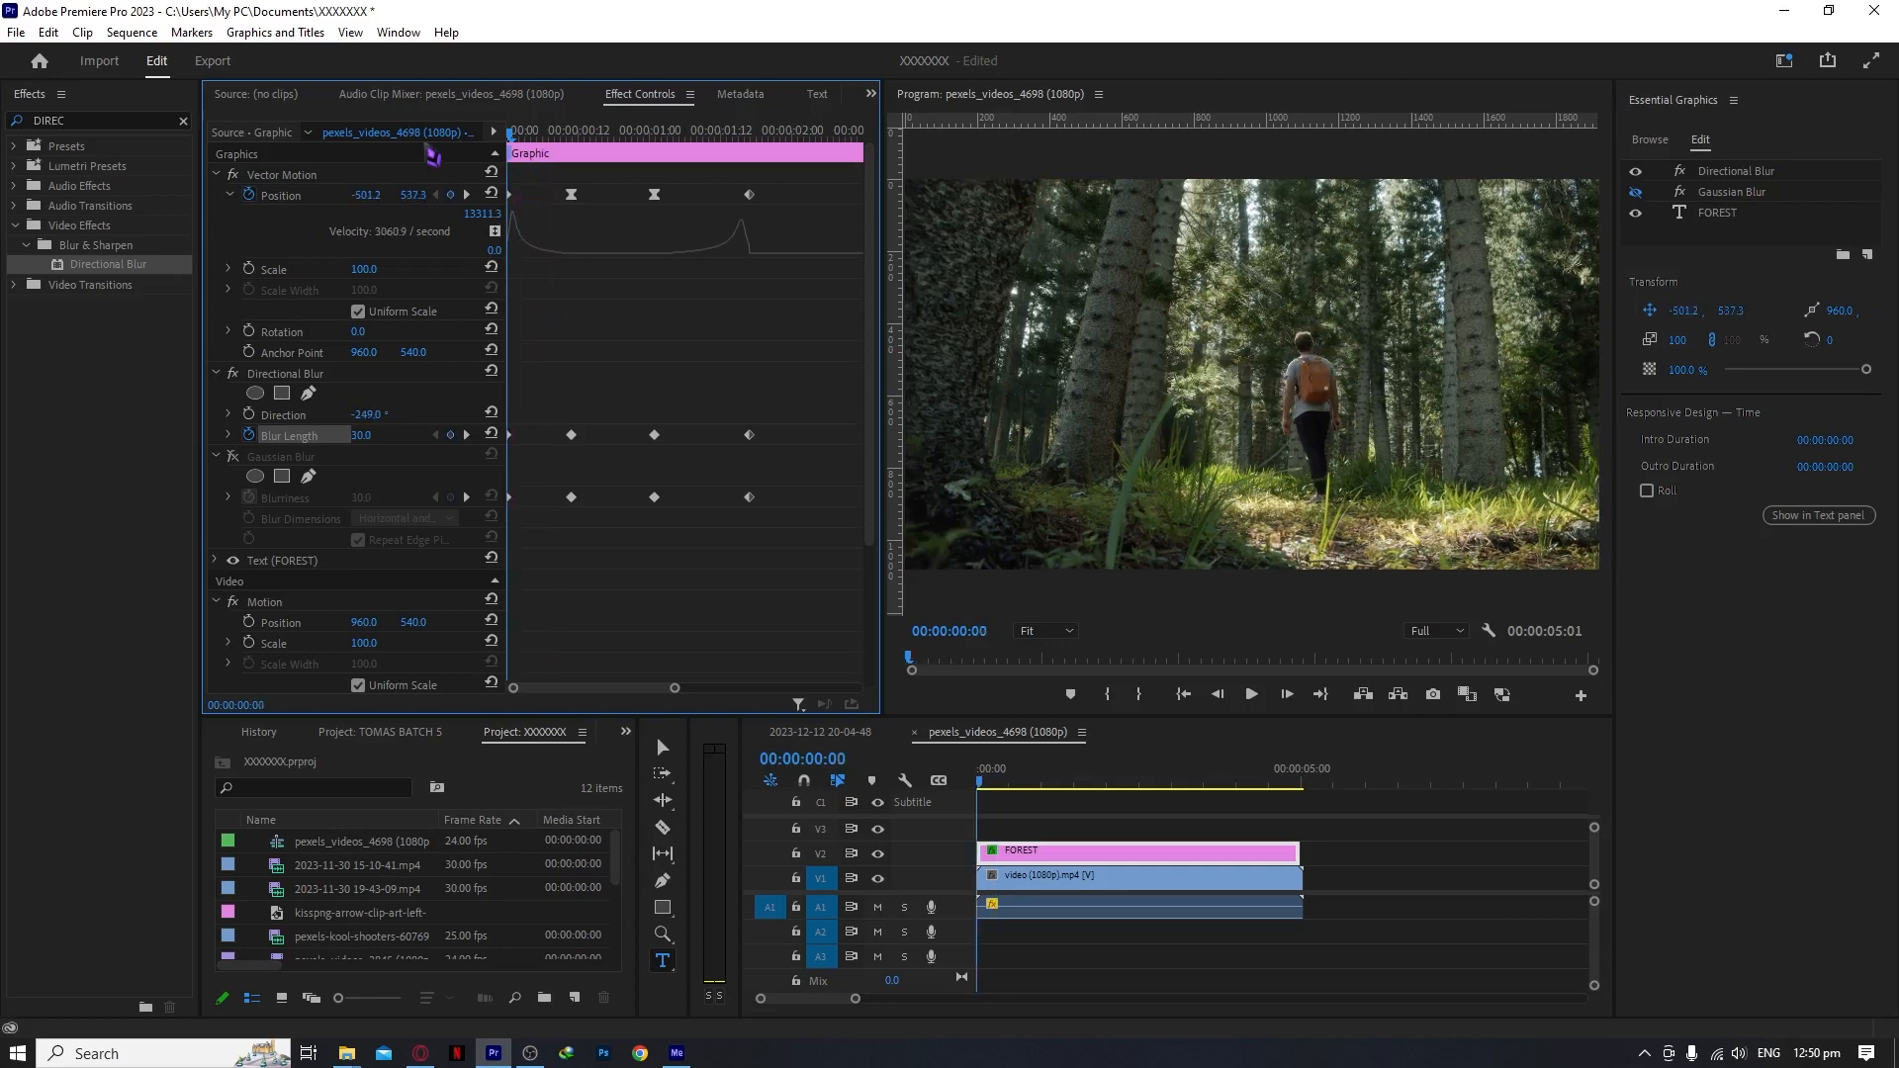
key(space)
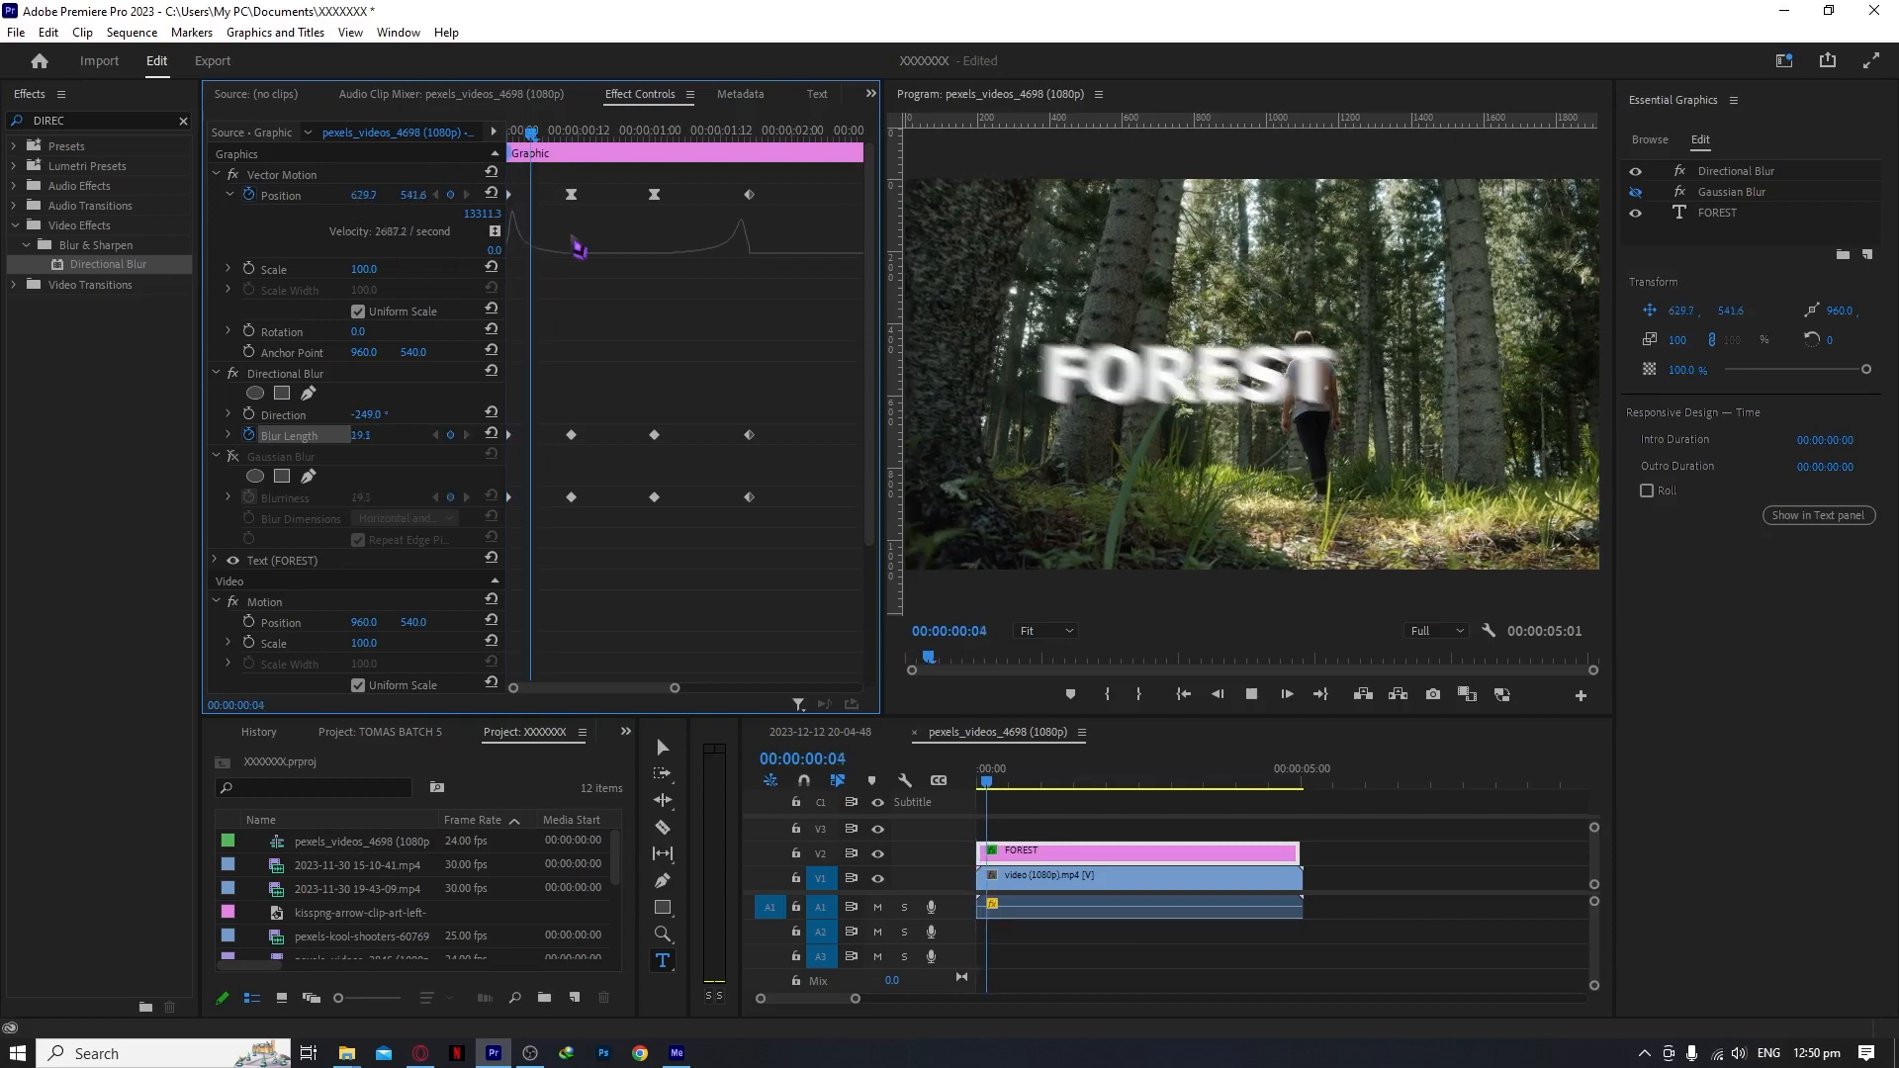
key(space)
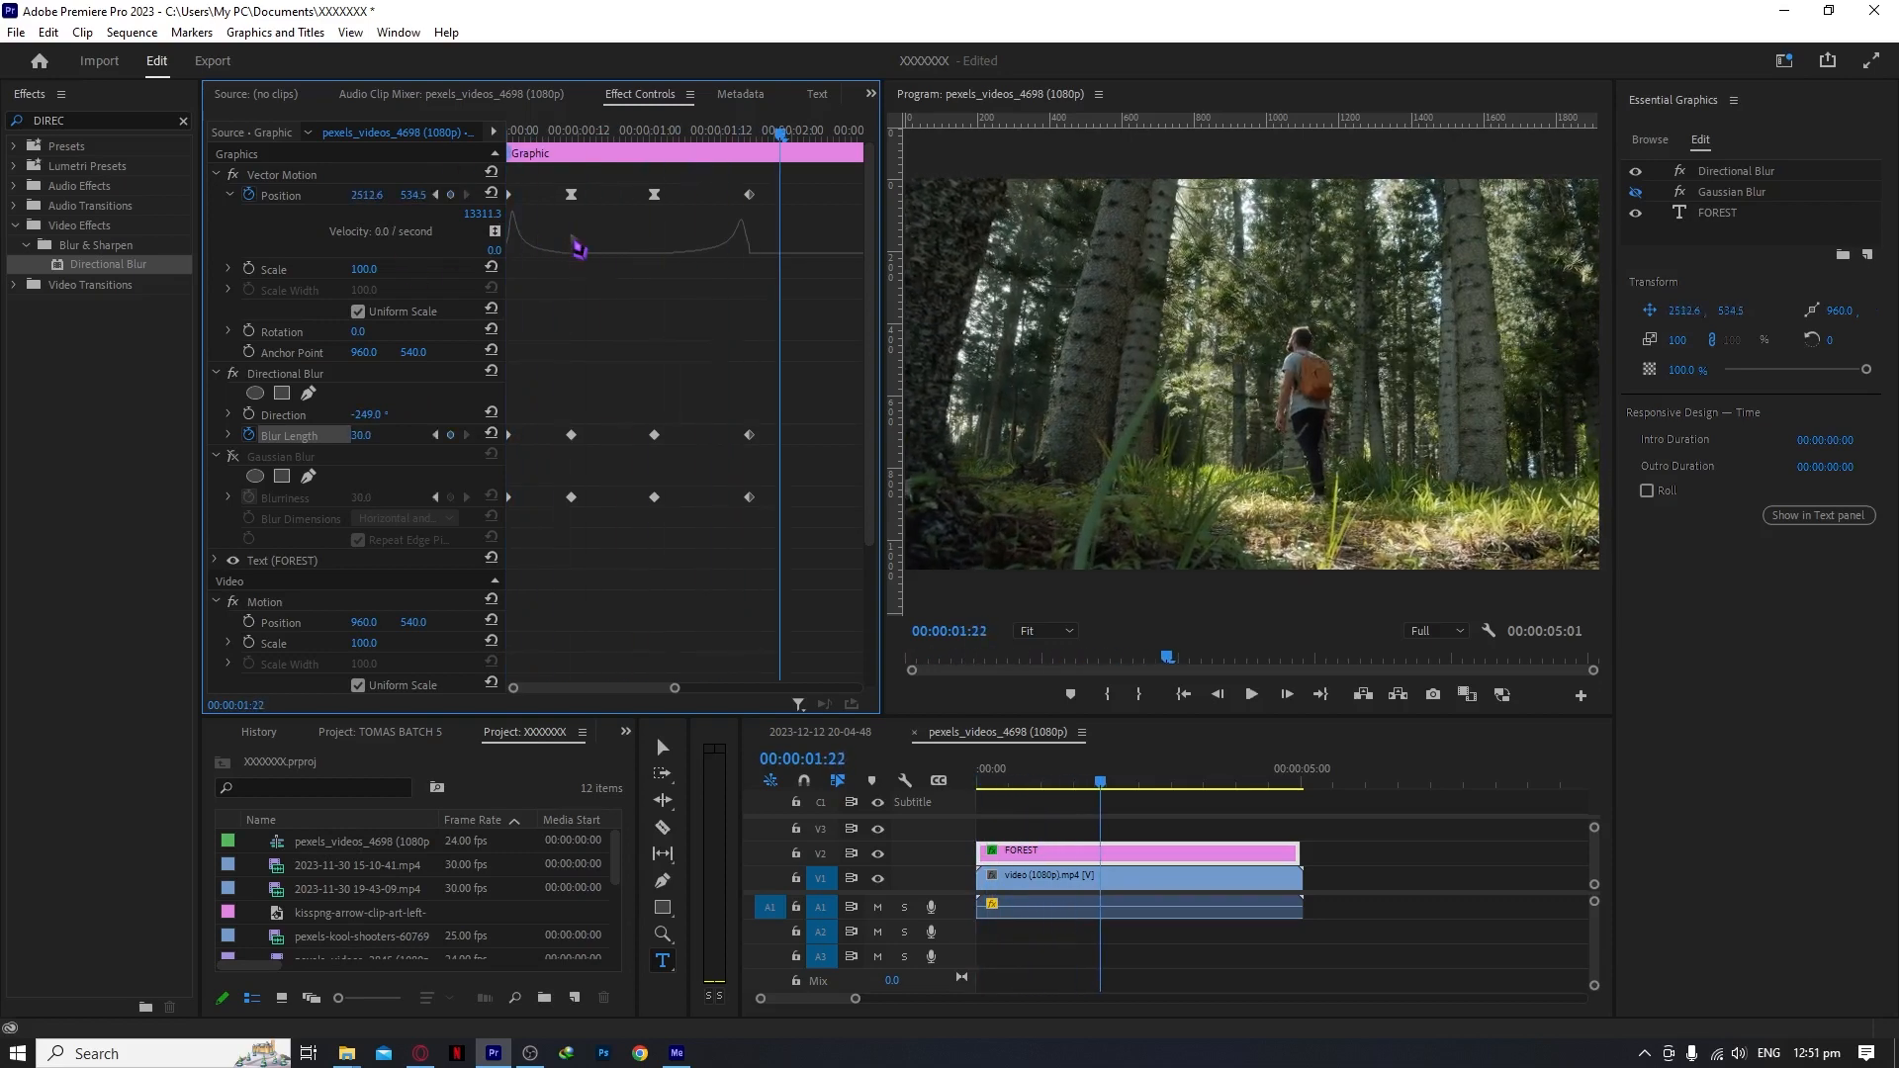